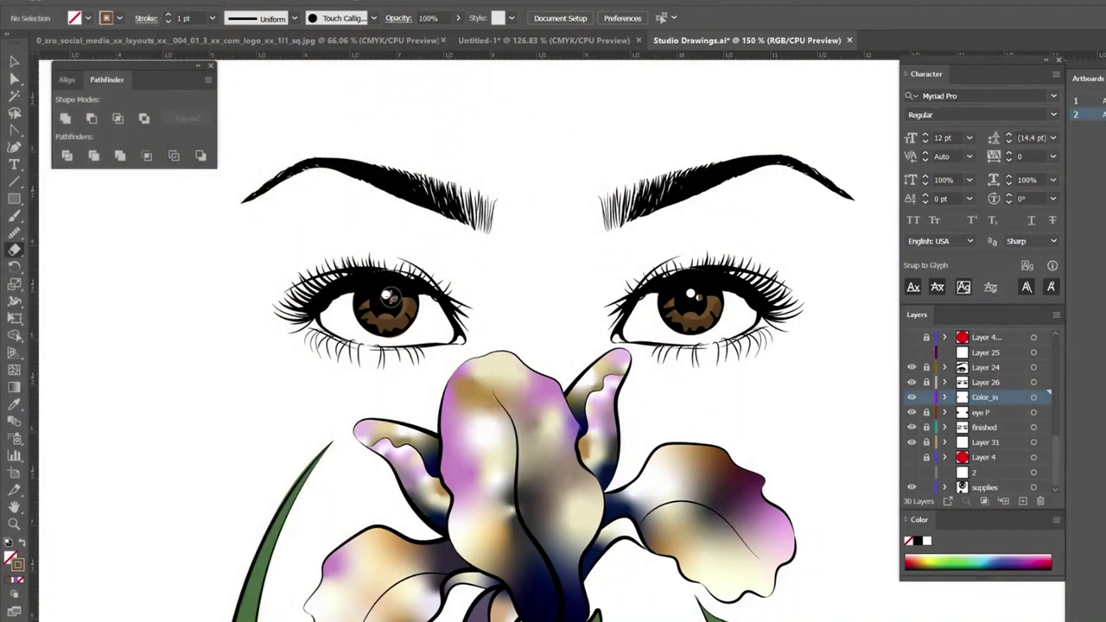
Pick a pale brown tint as the Paintbrush stroke colour and add soft highlights to the lower part of both irises.
left_click(15, 215)
double_click(17, 565)
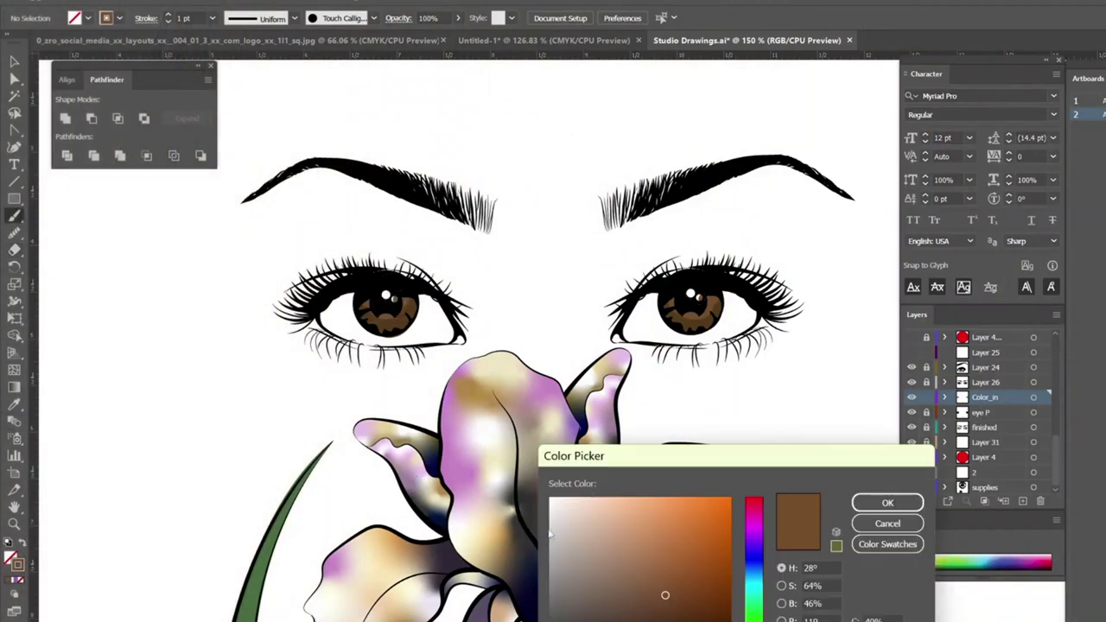
left_click(589, 506)
left_click(891, 501)
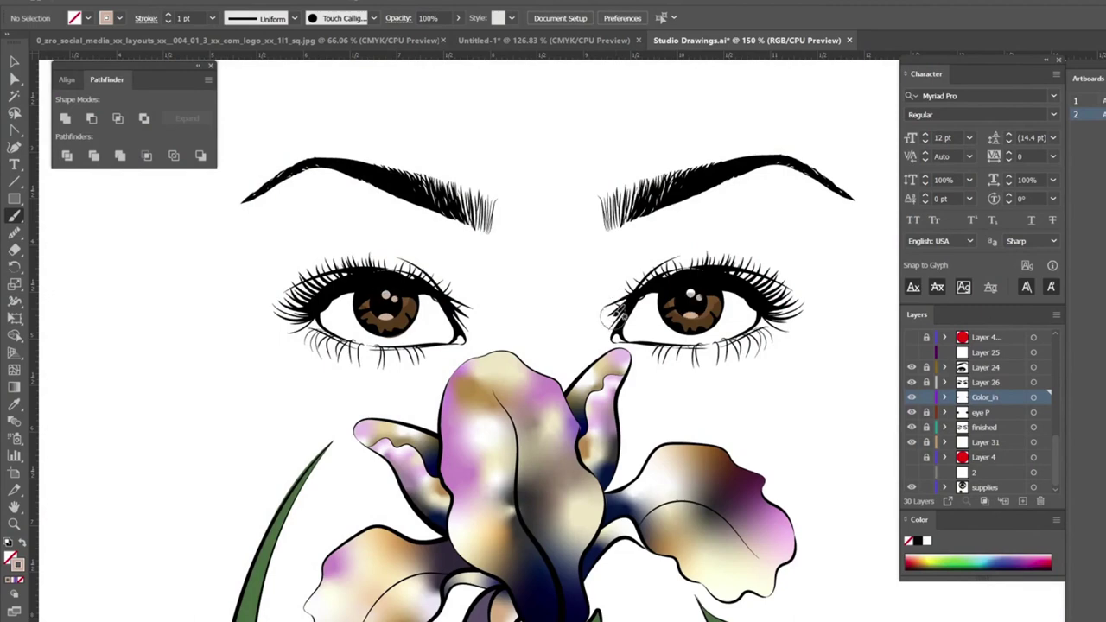
Choose the rough charcoal-style art brush with a Uniform profile and set the stroke weight to 0.25 pt.
key("shift+e")
left_click(295, 21)
left_click(373, 20)
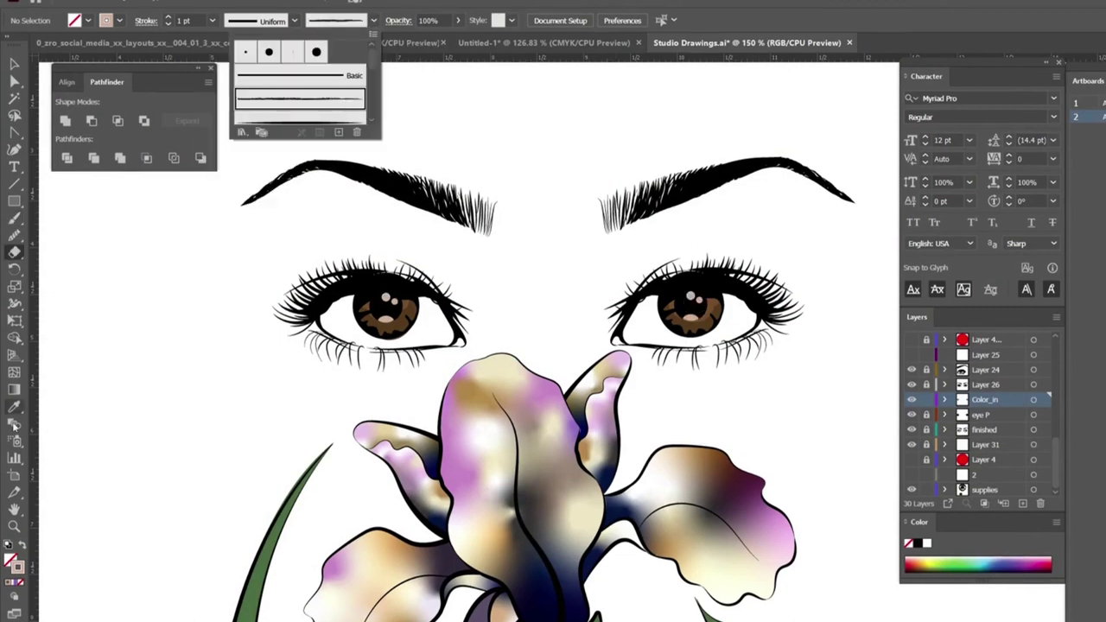
left_click(293, 74)
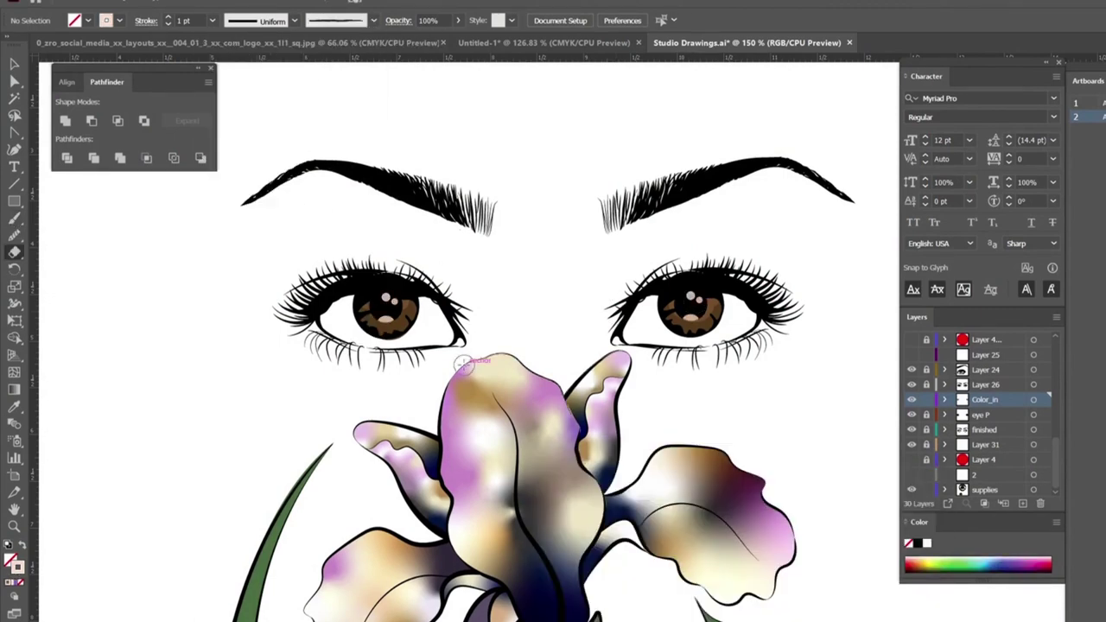
left_click(374, 20)
left_click(212, 20)
left_click(185, 75)
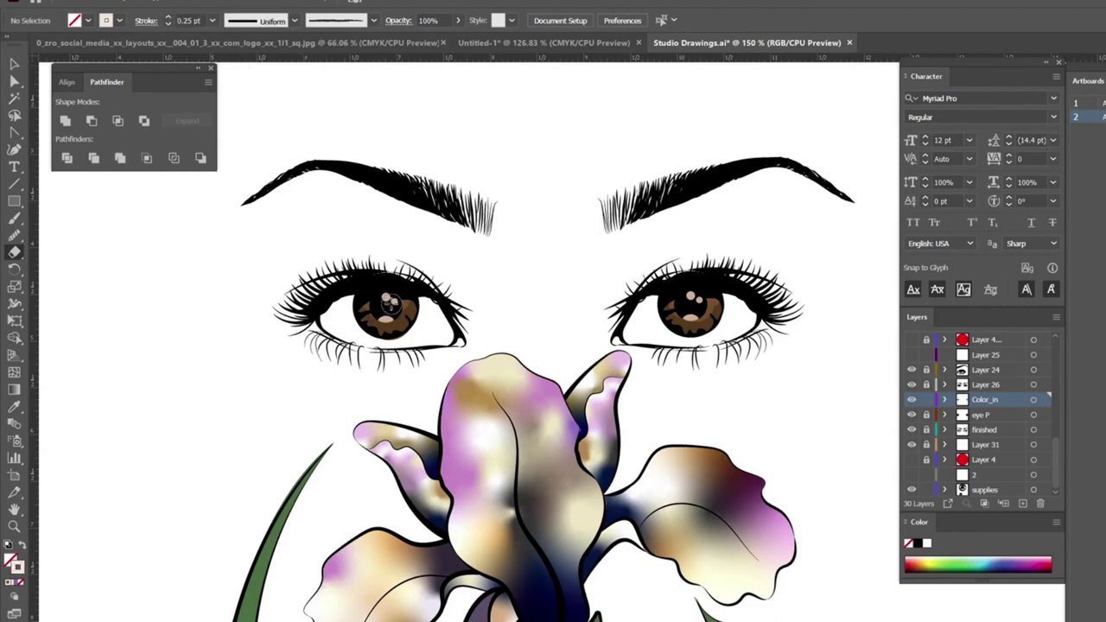
Add a new layer above Color_in and paint thin pale streaks across both irises with the Paintbrush.
key("ctrl+l")
left_click(374, 19)
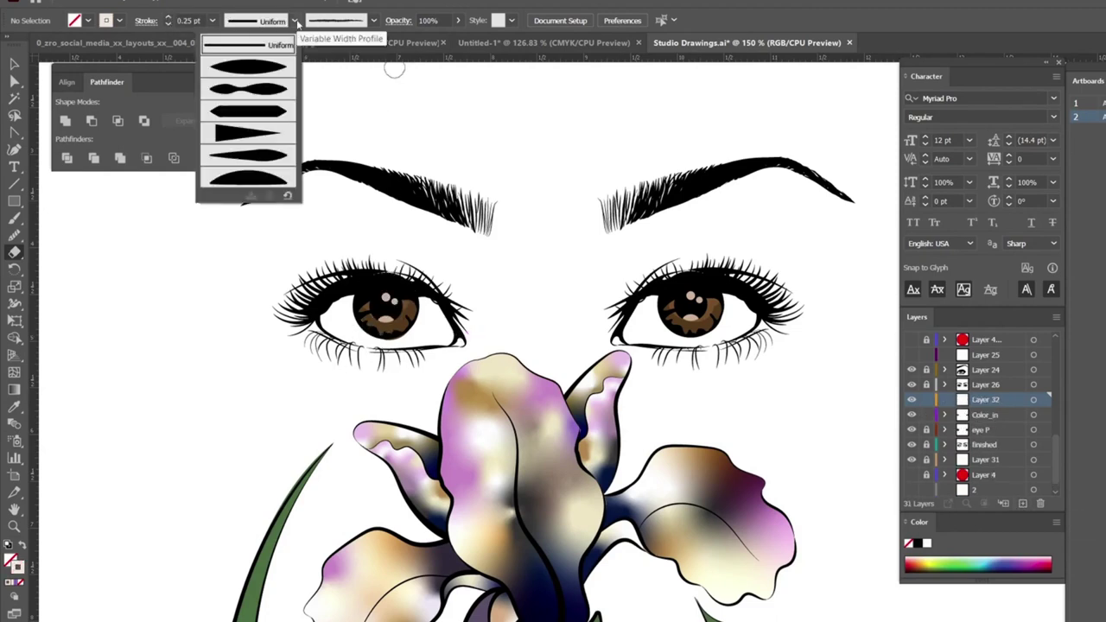
left_click(250, 178)
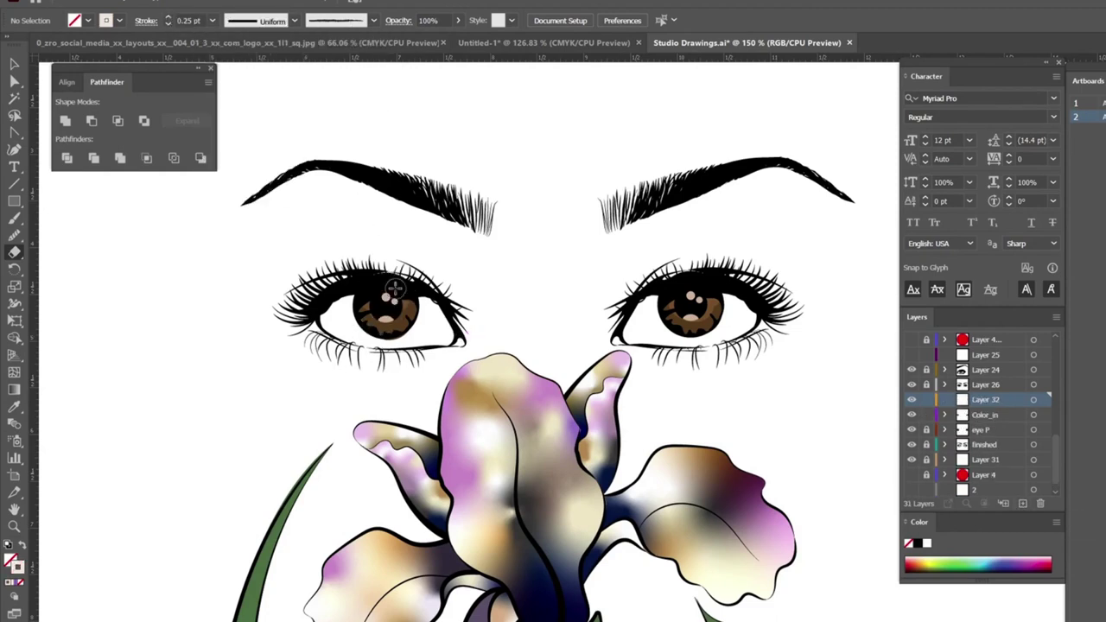
left_click(15, 219)
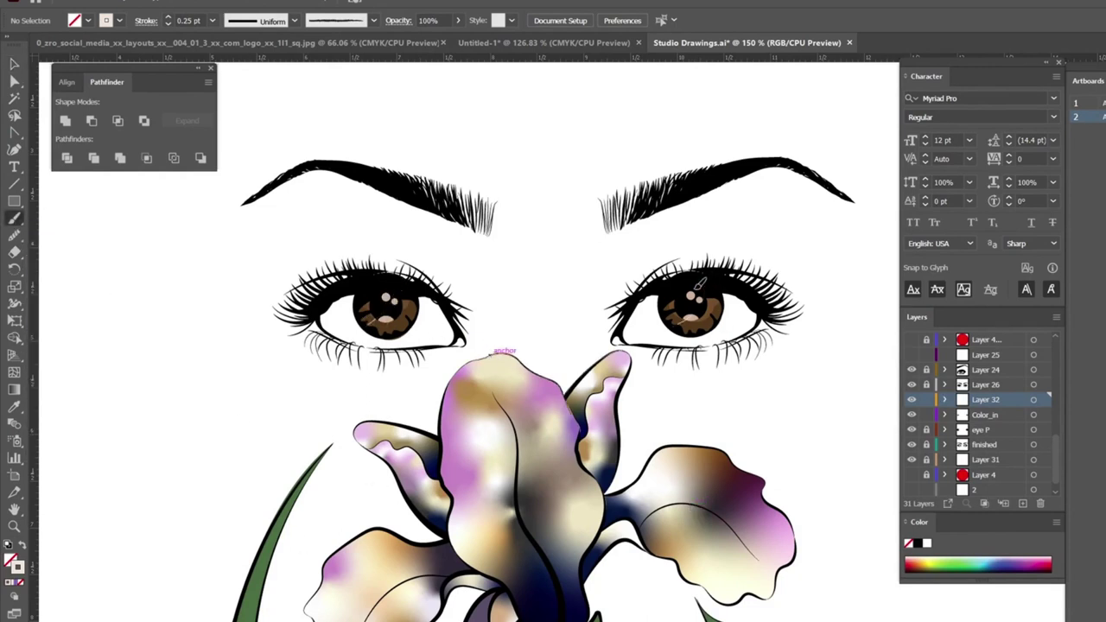
Set the iris streaks on Layer 32 to a 2 pt stroke weight and 66% opacity.
key("v")
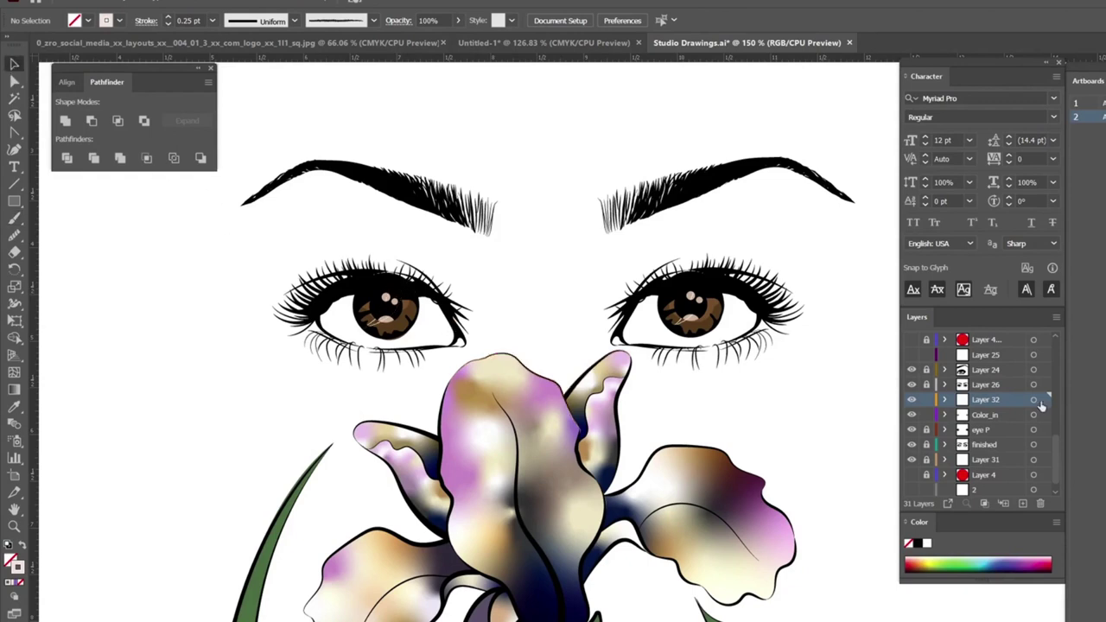
left_click(385, 304)
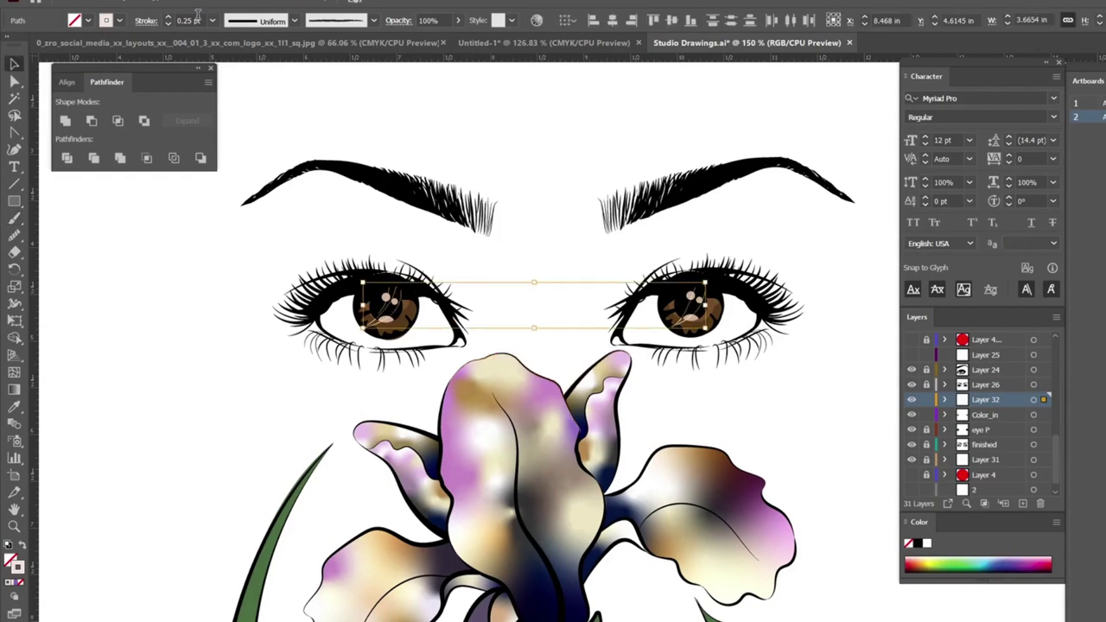
left_click(533, 165)
key("b")
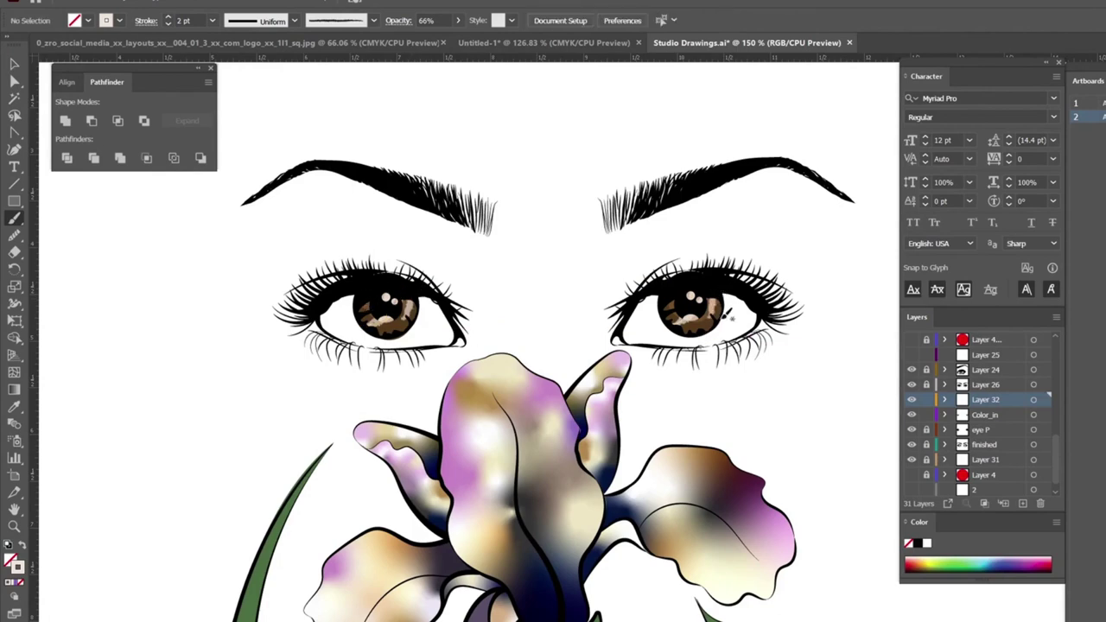
Add a new layer above Layer 26 and paint pale curved strokes around both irises with the Paintbrush.
left_click(990, 384)
key("ctrl+l")
left_click_drag(698, 287, 689, 330)
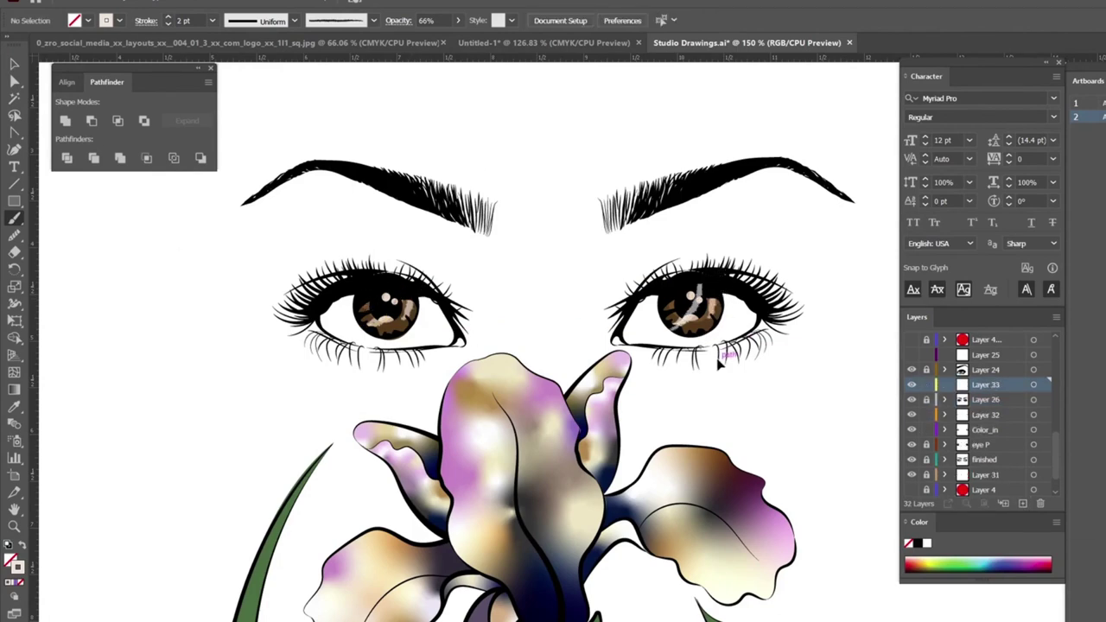
left_click_drag(716, 293, 705, 332)
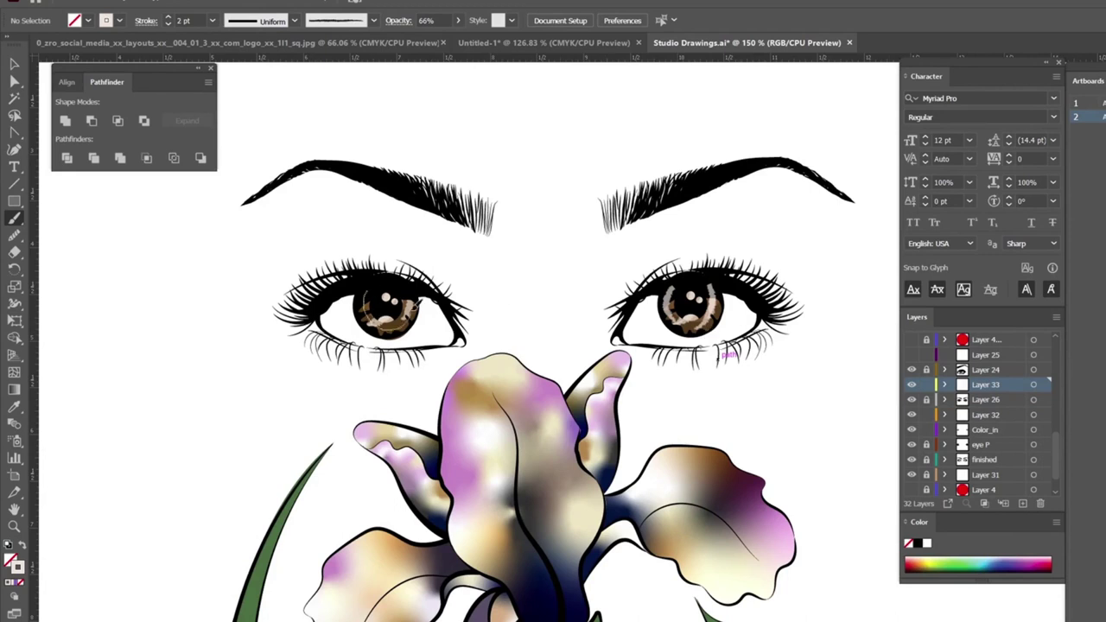
Set all curved iris strokes on Layer 33 to a 1 pt stroke weight and group them.
key("v")
key("ctrl+a")
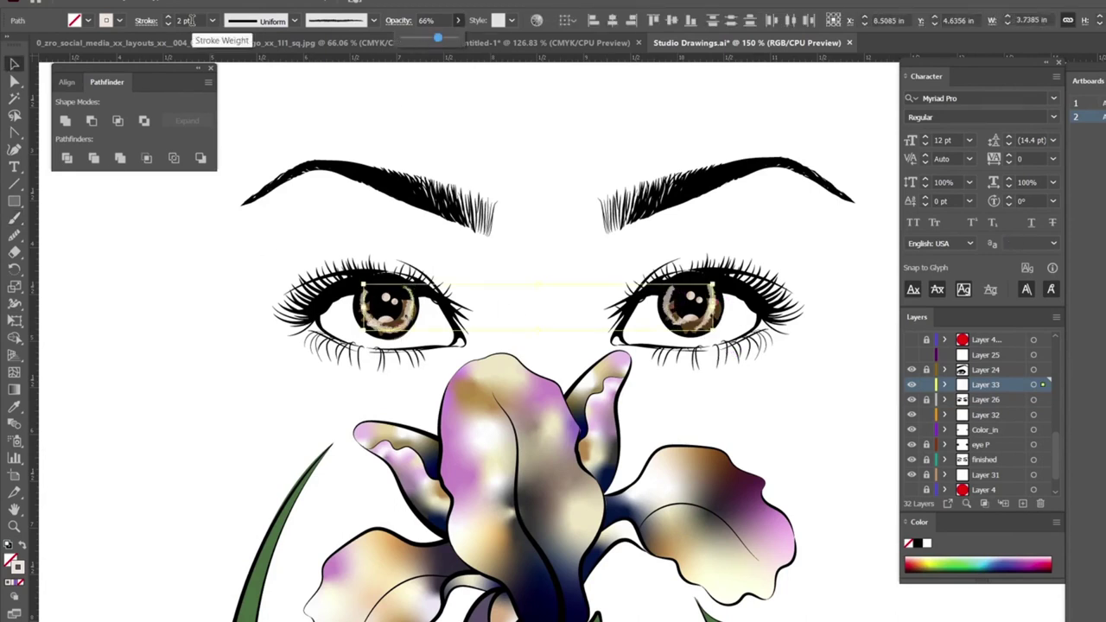
left_click(212, 19)
left_click(237, 66)
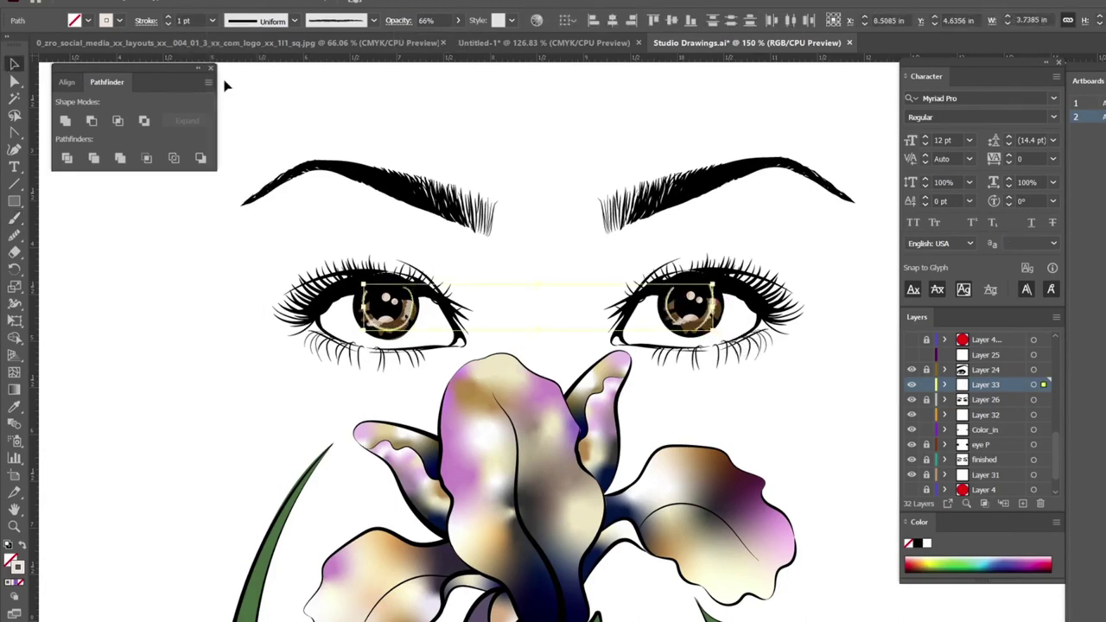
right_click(570, 318)
left_click(812, 421)
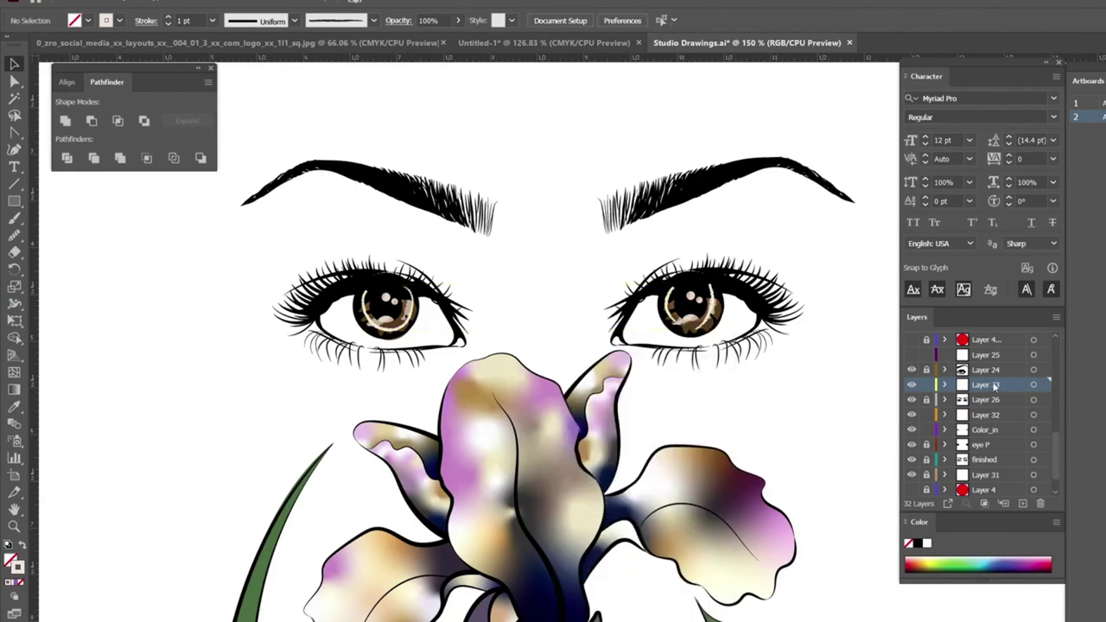
Try to move Layer 33 below Layer 26 in the layer stack.
left_click_drag(994, 387, 995, 415)
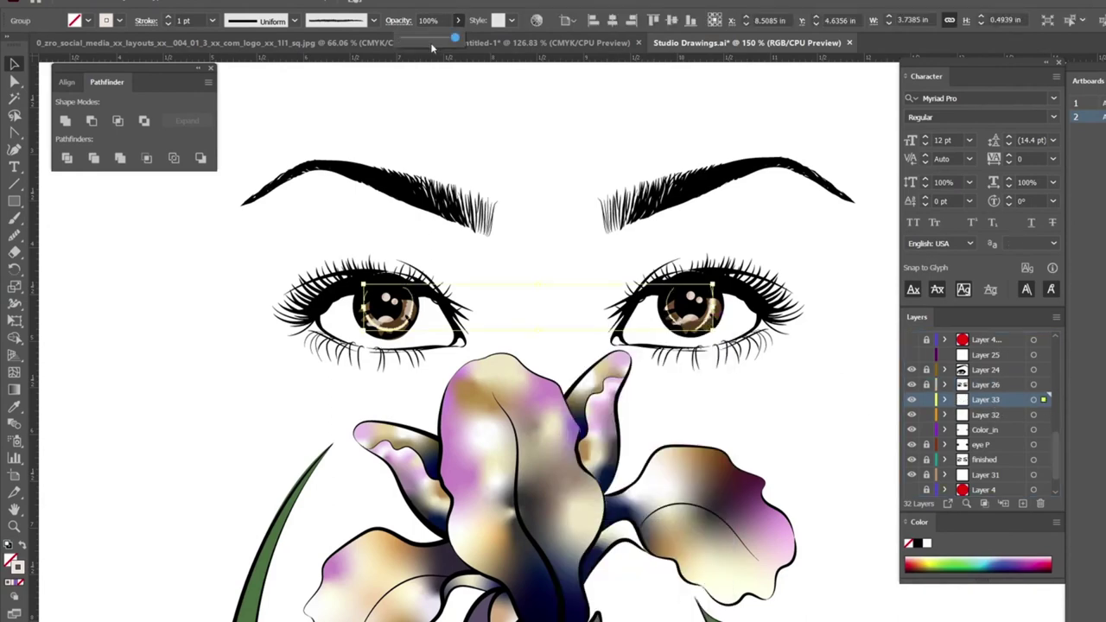
left_click(1035, 403)
key("ctrl+z")
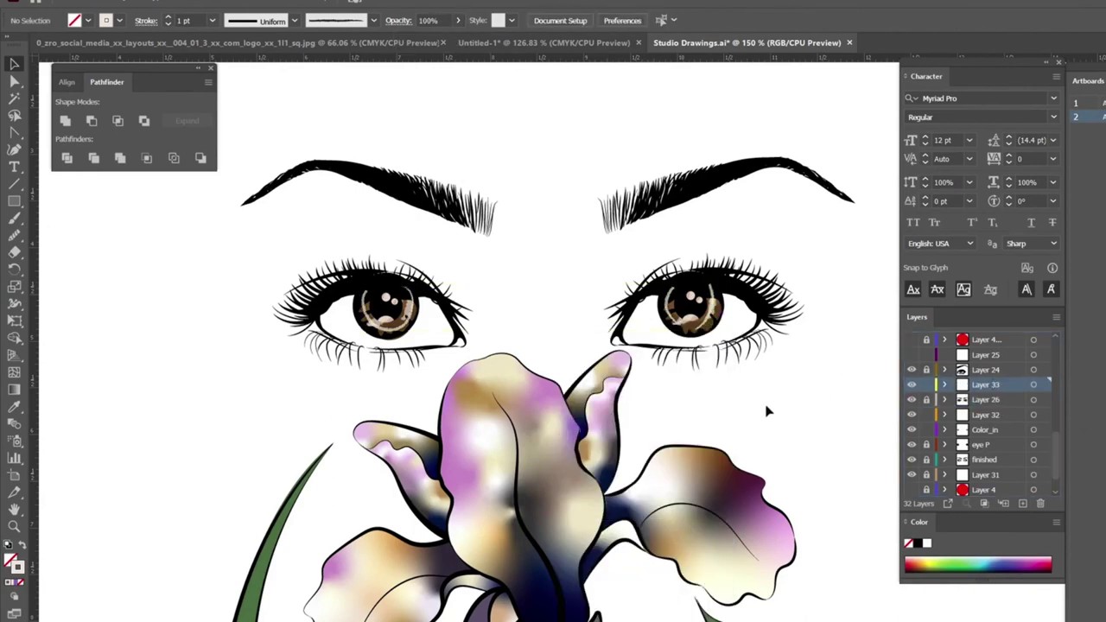
Reduce the opacity of the grouped iris strokes on Layer 33 to 32%.
left_click(720, 297)
left_click(458, 19)
left_click_drag(462, 38, 418, 40)
left_click(655, 207)
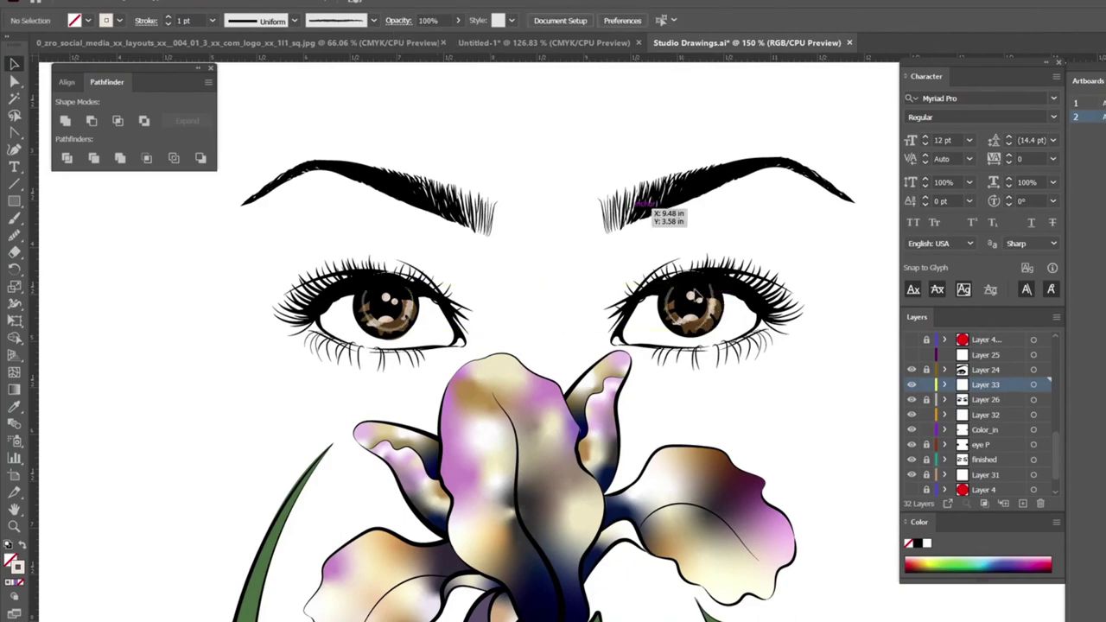
Apply the 3.00 bristle brush to the grouped iris strokes on Layer 33.
left_click(717, 294)
left_click(374, 21)
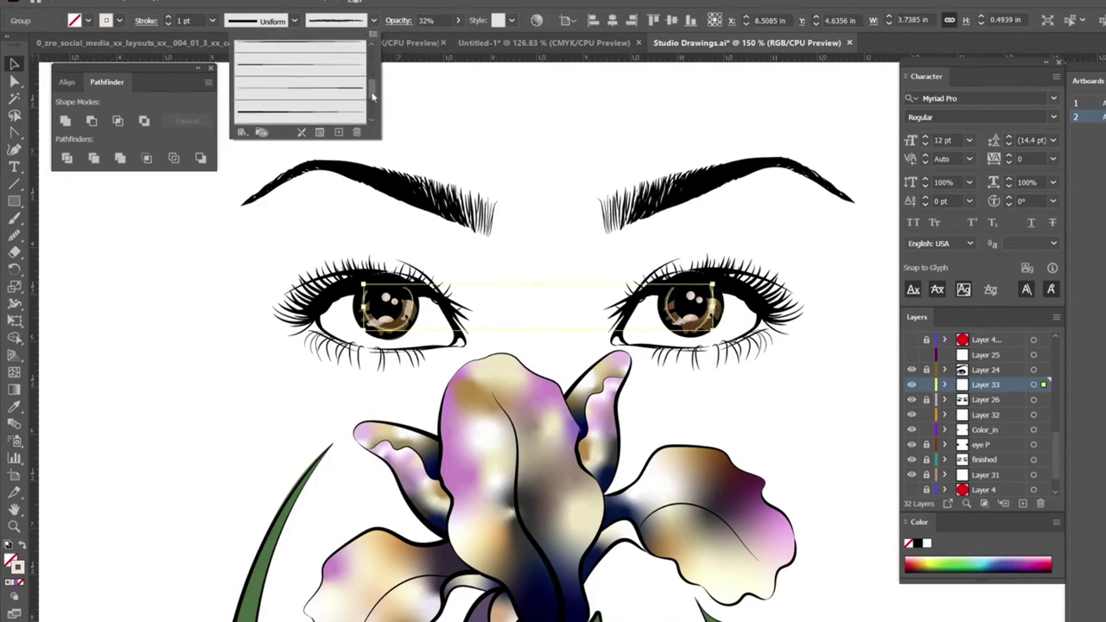
left_click(348, 98)
left_click(469, 123)
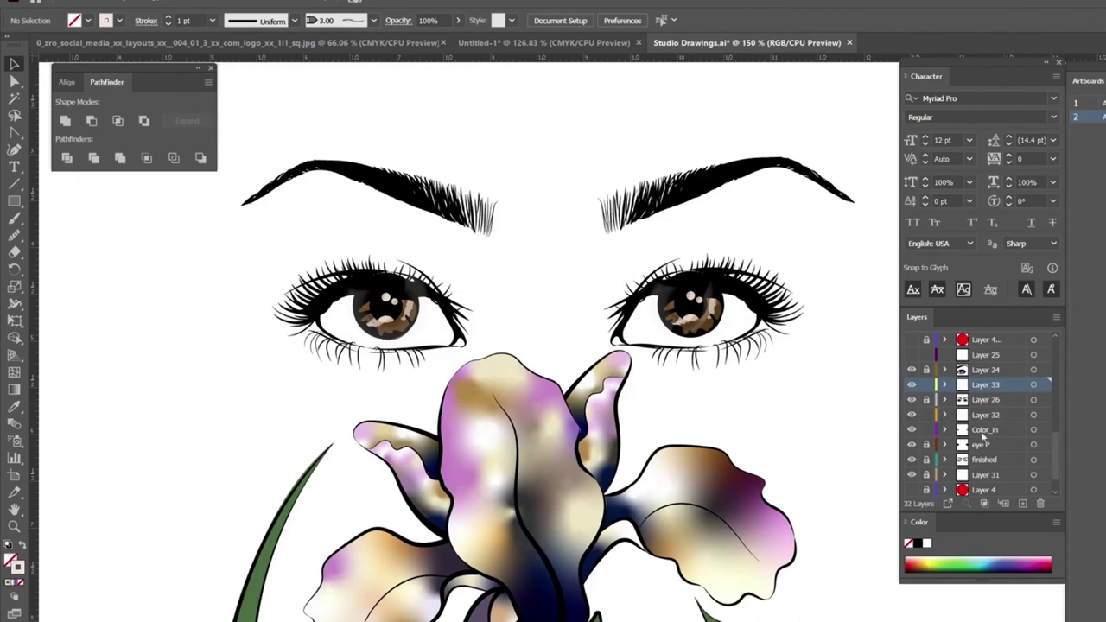
Add a new layer above Layer 31 and choose a light grey stroke colour for the Paintbrush.
left_click(985, 475)
left_click(1022, 503)
left_click(14, 218)
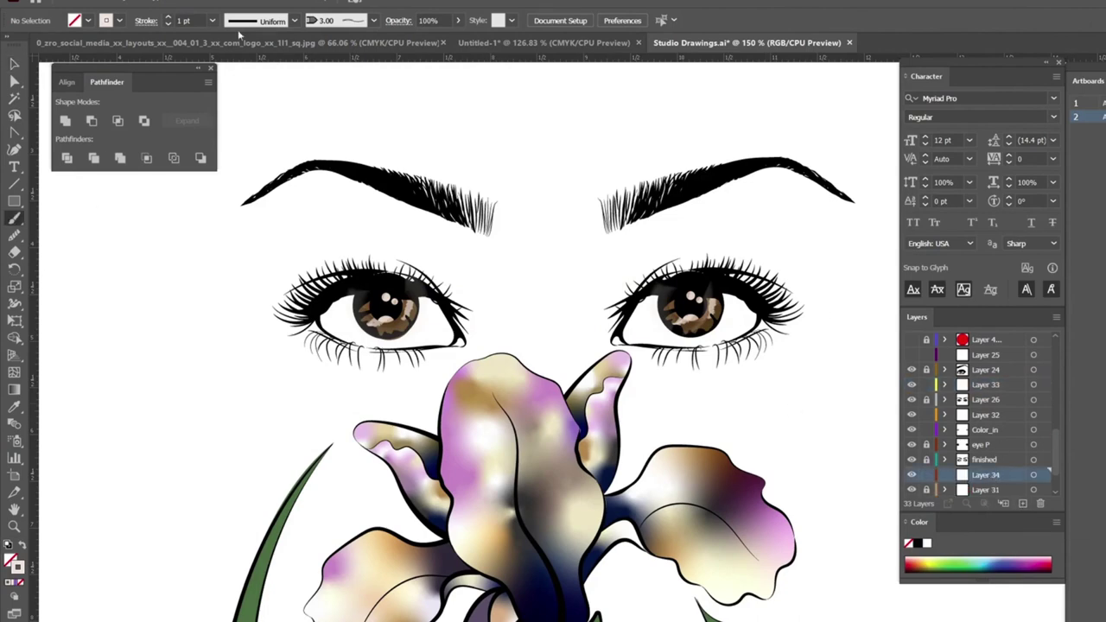
double_click(17, 566)
left_click(888, 503)
Paint light grey shading strokes along the inner and outer edges of the whites of both eyes.
left_click_drag(643, 297, 662, 349)
left_click_drag(736, 287, 741, 326)
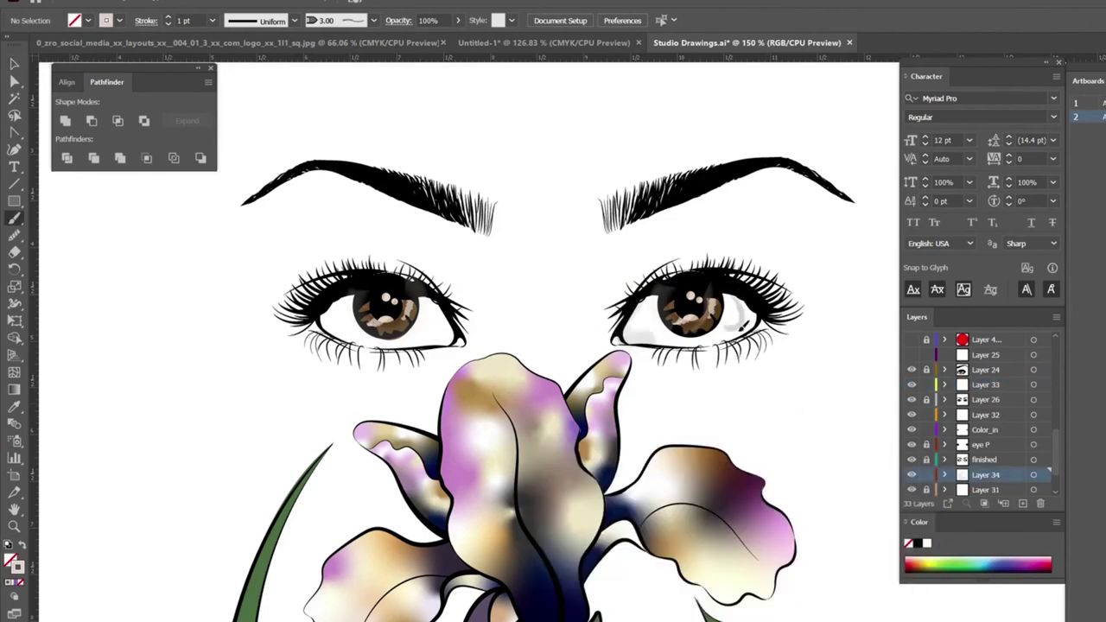
left_click_drag(317, 313, 323, 338)
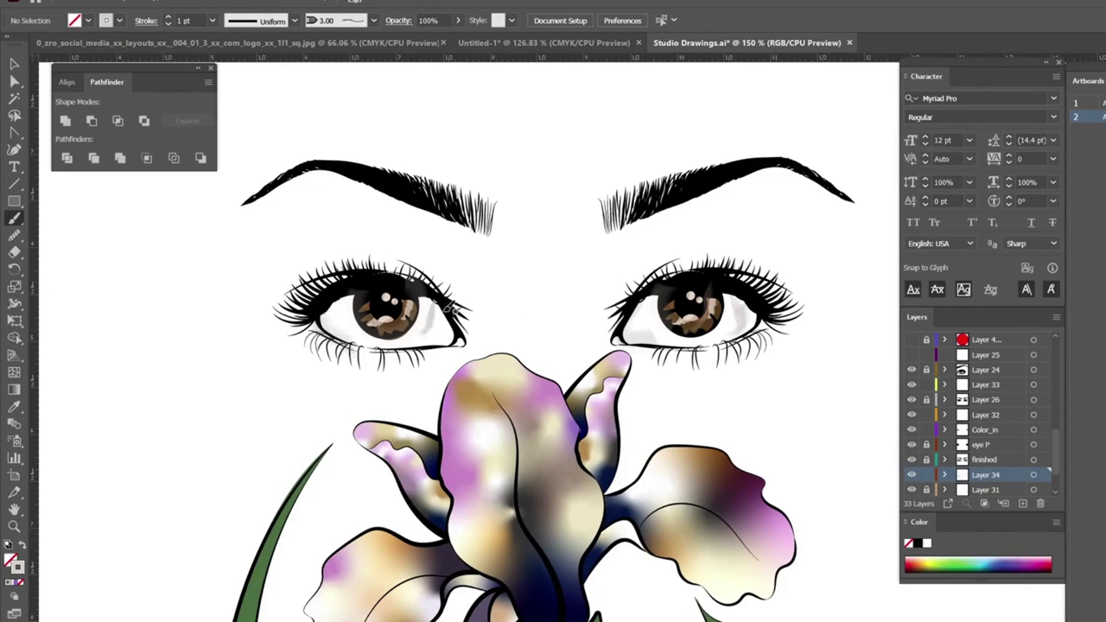
left_click_drag(446, 306, 439, 340)
left_click_drag(653, 290, 639, 312)
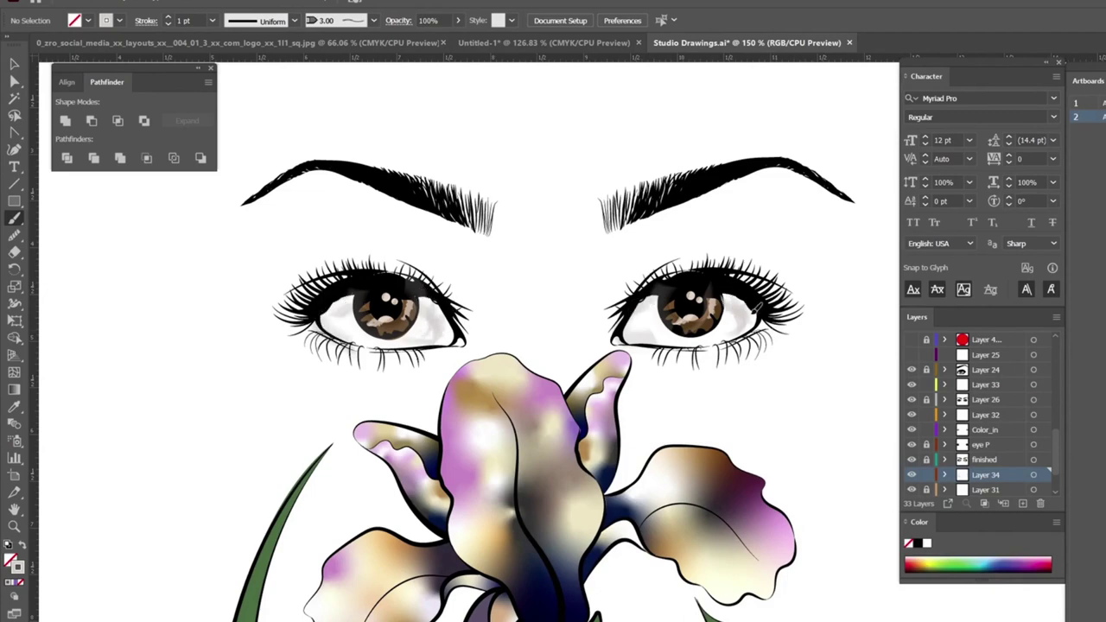
Select all the eye-white shading strokes and open the Artistic_Paintbrush brush library, placing it beside the Character settings.
key("ctrl+a")
left_click(350, 20)
left_click(372, 34)
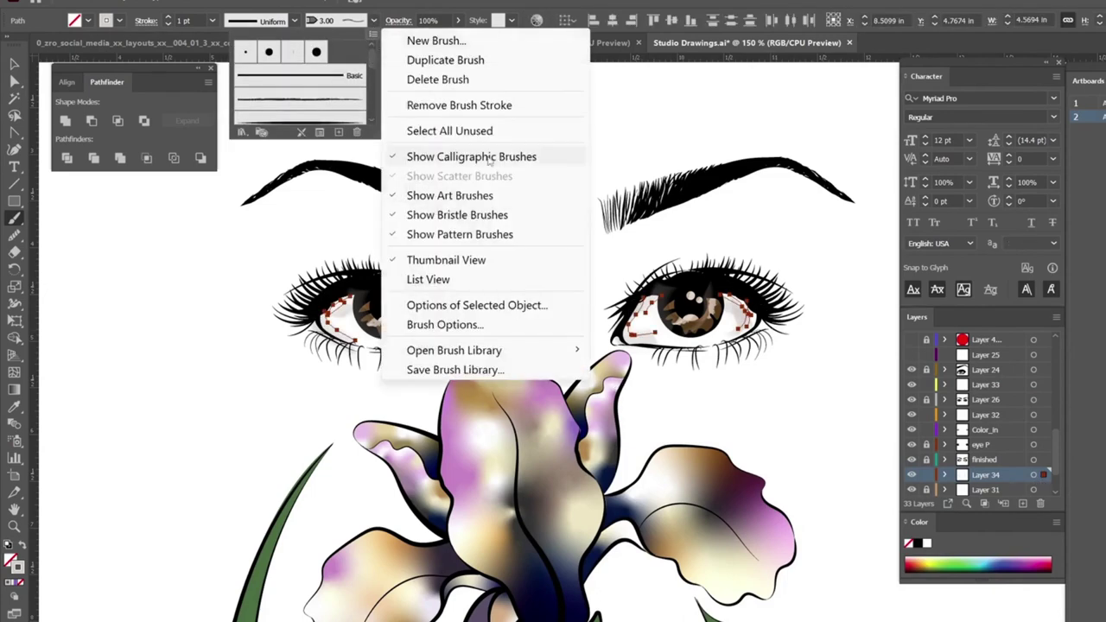
mouse_move(511, 351)
mouse_move(639, 370)
left_click(812, 428)
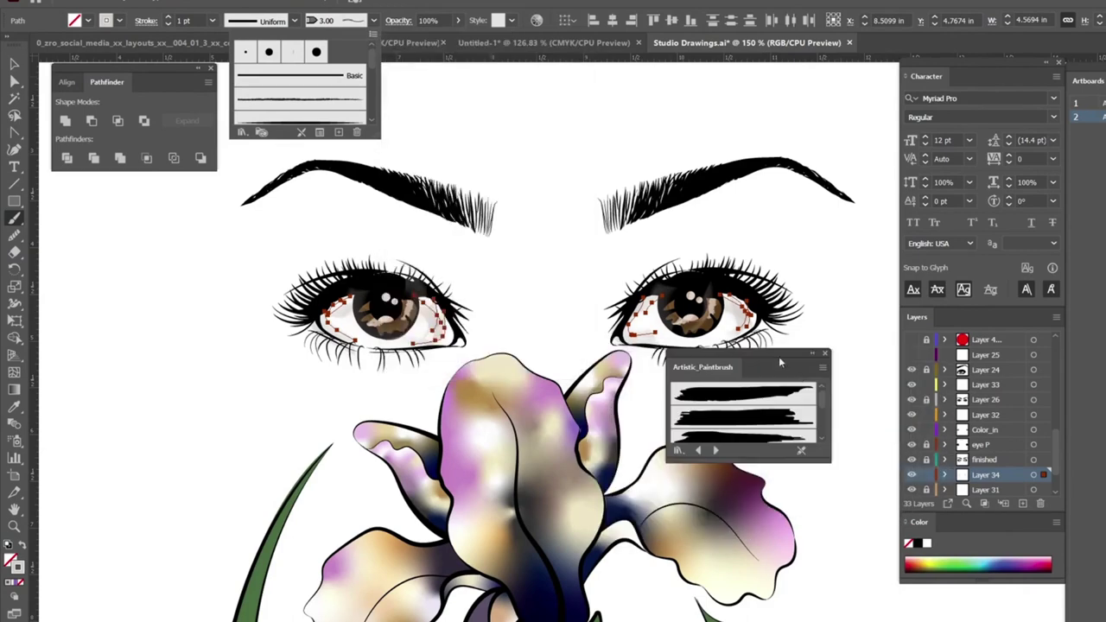
mouse_move(778, 356)
left_mouse_down()
mouse_move(860, 72)
mouse_move(872, 86)
left_mouse_up()
mouse_move(897, 178)
left_mouse_down()
mouse_move(897, 530)
mouse_move(897, 199)
left_mouse_up()
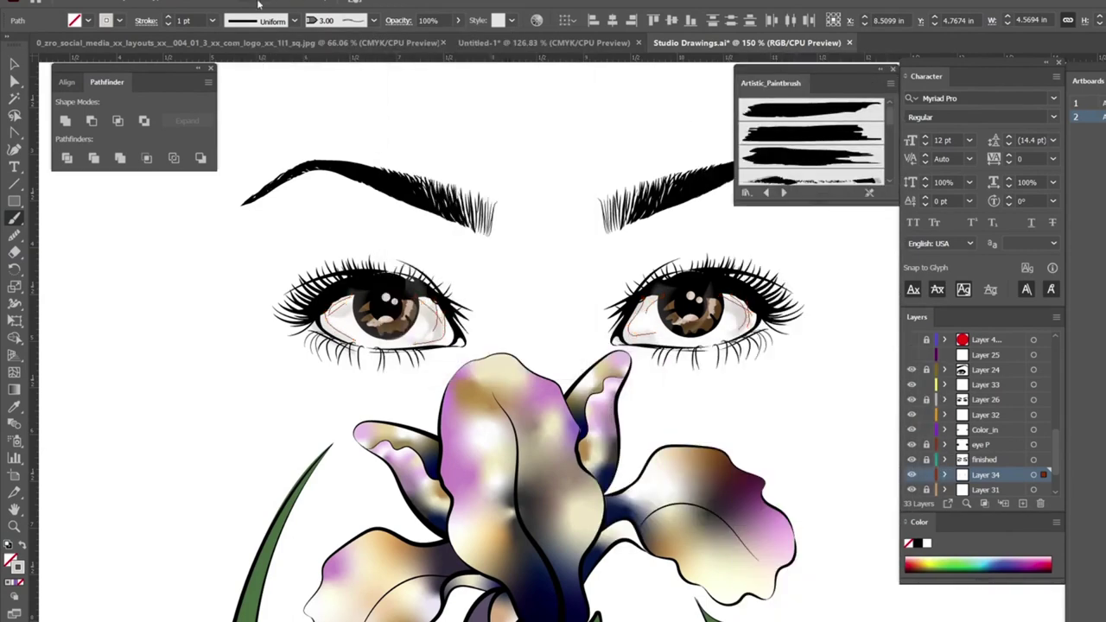
Open the Artistic_Watercolor brush library and try one of its wash brushes for the shading strokes.
left_click(373, 20)
left_click(371, 35)
mouse_move(484, 350)
mouse_move(656, 370)
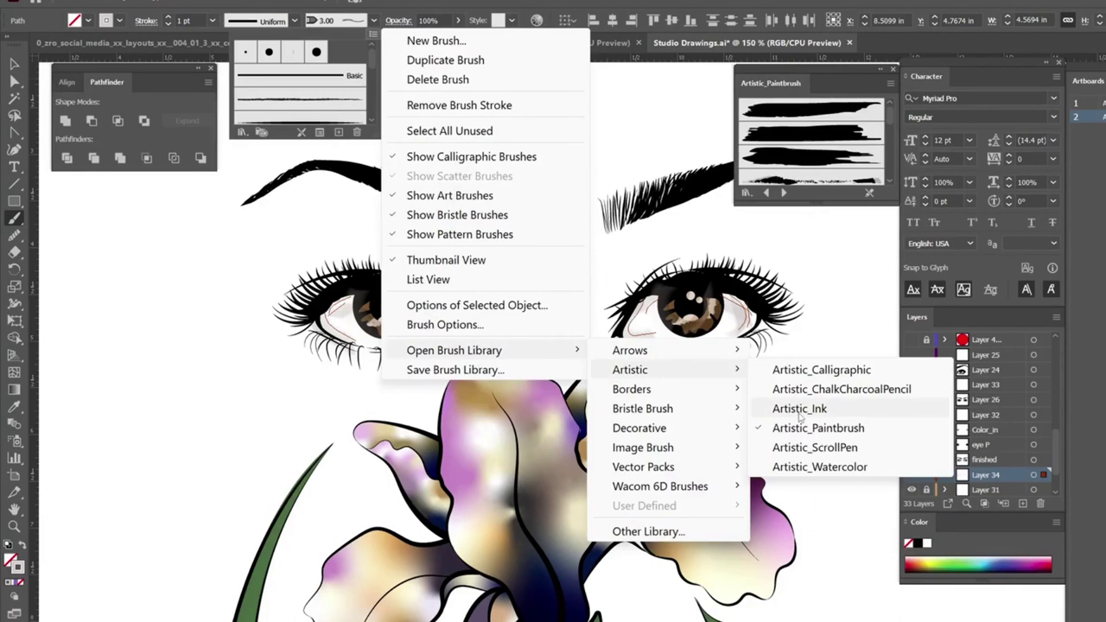
left_click(821, 467)
left_click(795, 141)
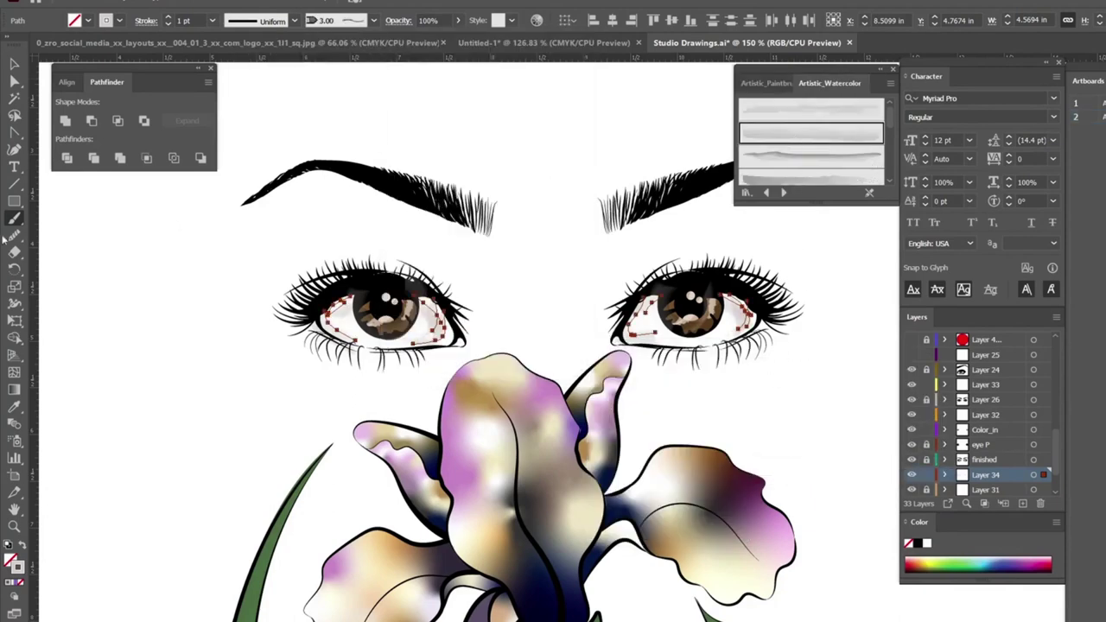
Open the Bristle Brush Library and dock the brush libraries beneath the Artboards list.
left_click(373, 20)
left_click(372, 35)
mouse_move(519, 350)
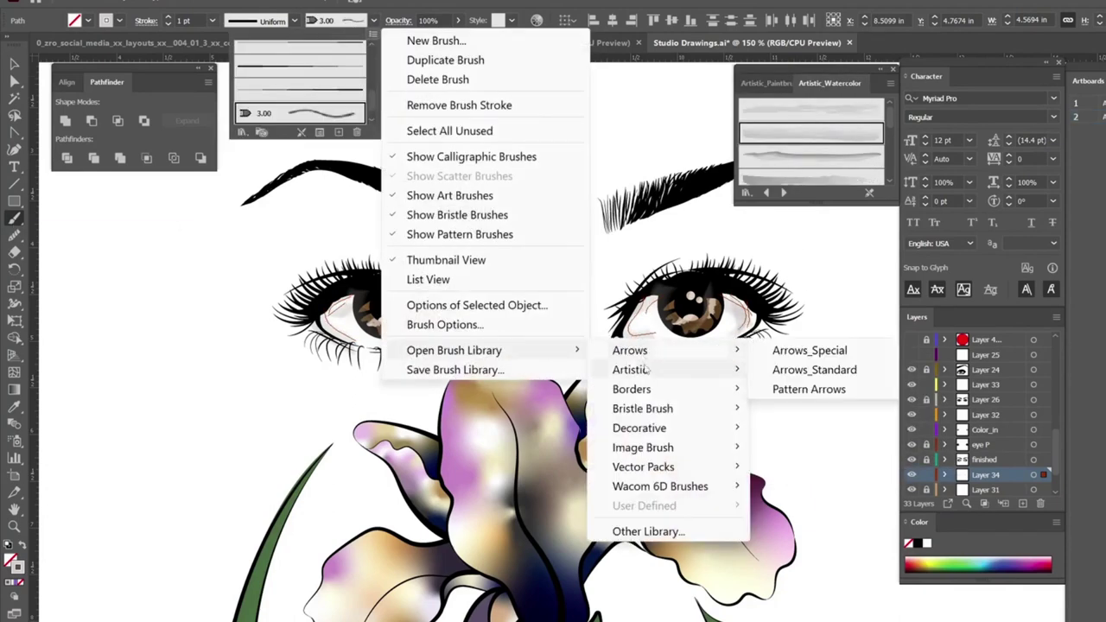
mouse_move(646, 370)
mouse_move(691, 409)
left_click(820, 409)
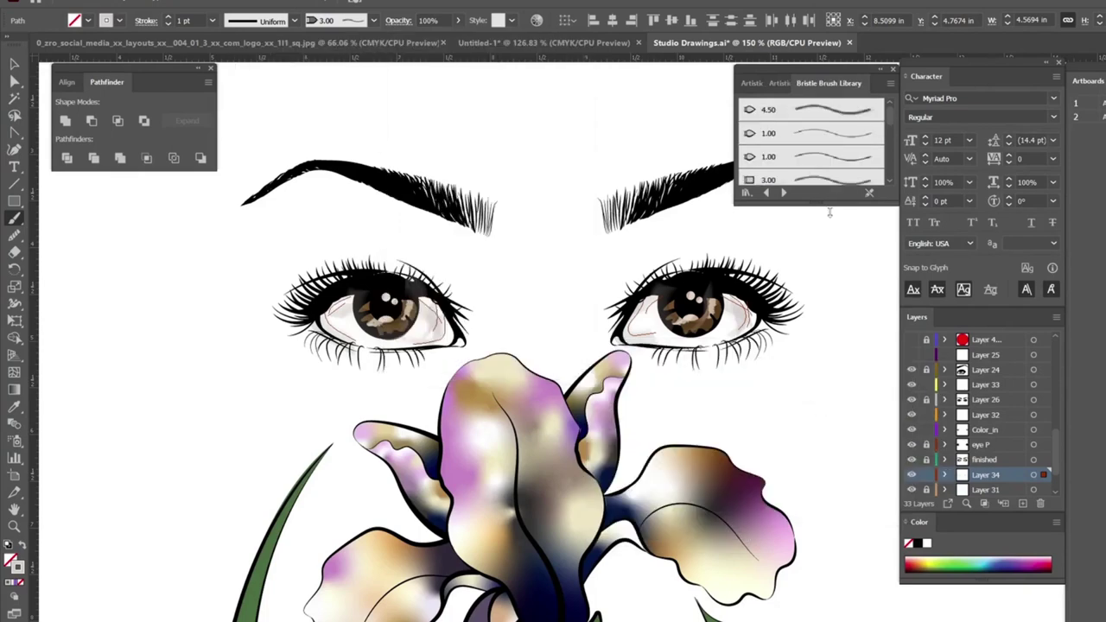
left_click_drag(836, 76, 1087, 147)
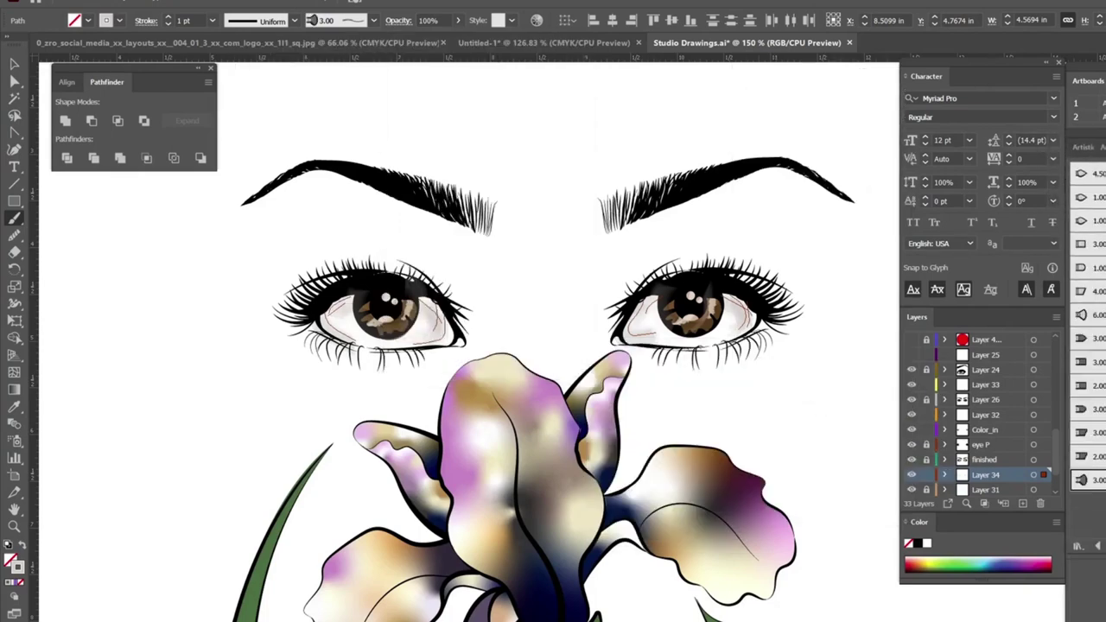
On a new layer above Layer 34, shade the eye whites in light grey (H 21°, S 3%, B 72%) and a darker grey.
left_click(220, 360, "ctrl")
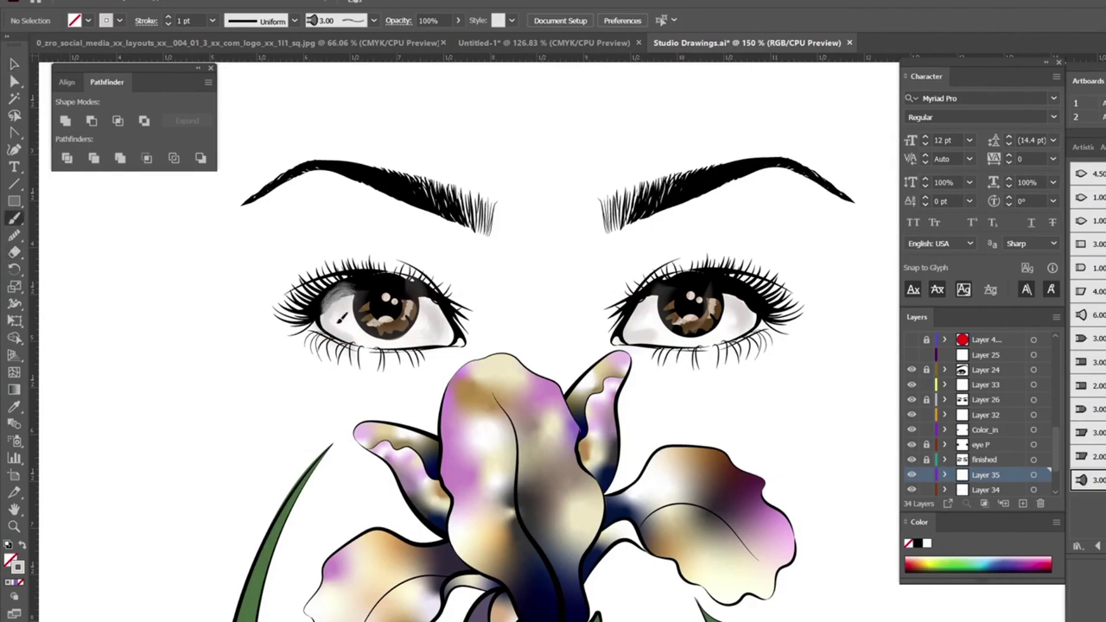
double_click(19, 571)
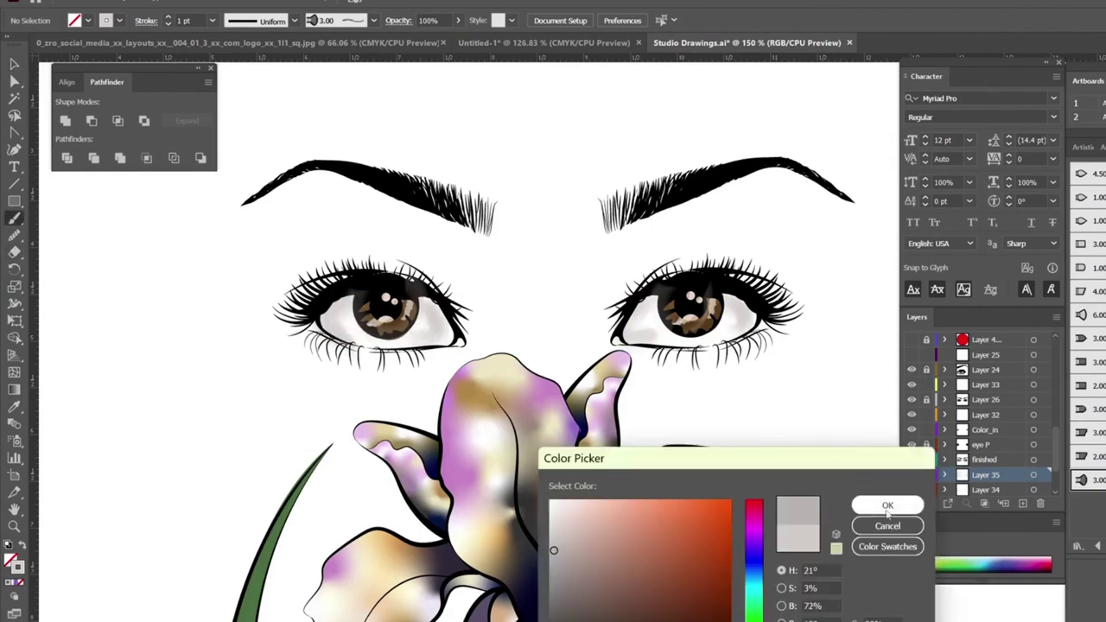
left_click(888, 505)
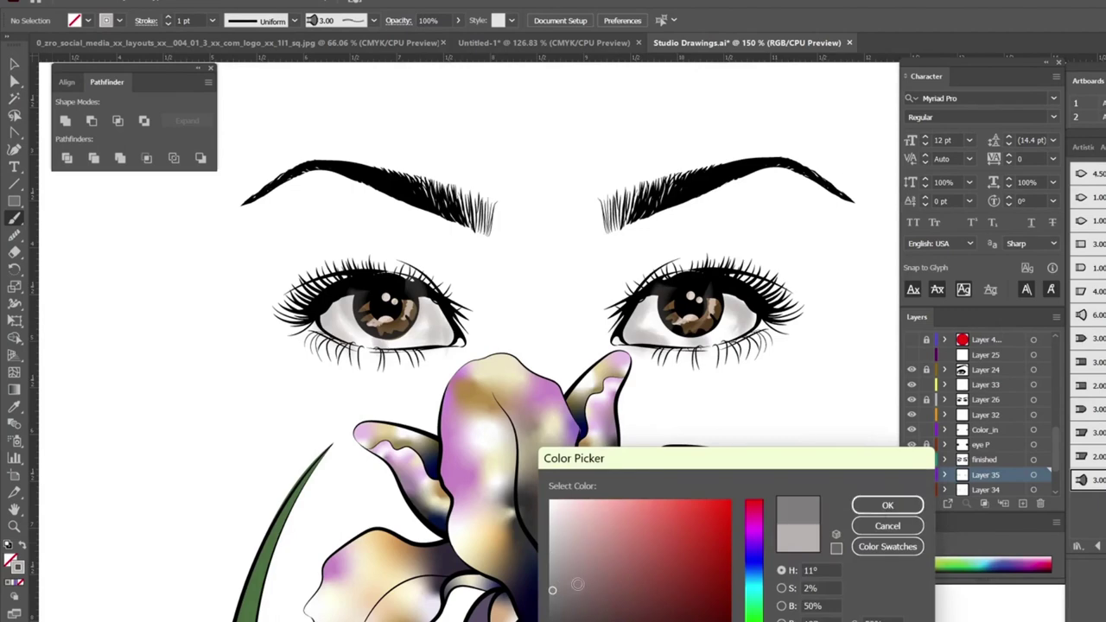
left_click(888, 505)
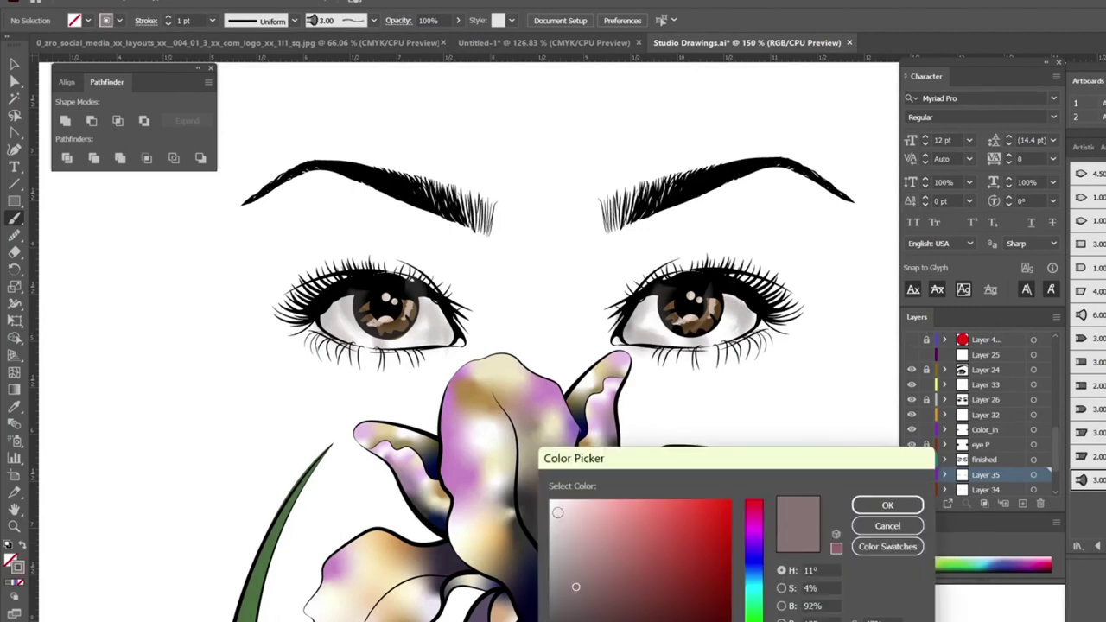
Set the stroke colour to H 11°, S 4%, B 92%, try the 6.00 and 4.50 brushes, and undo the stroke over the left iris.
key("Return")
key("bracketright")
key("bracketright")
key("bracketright")
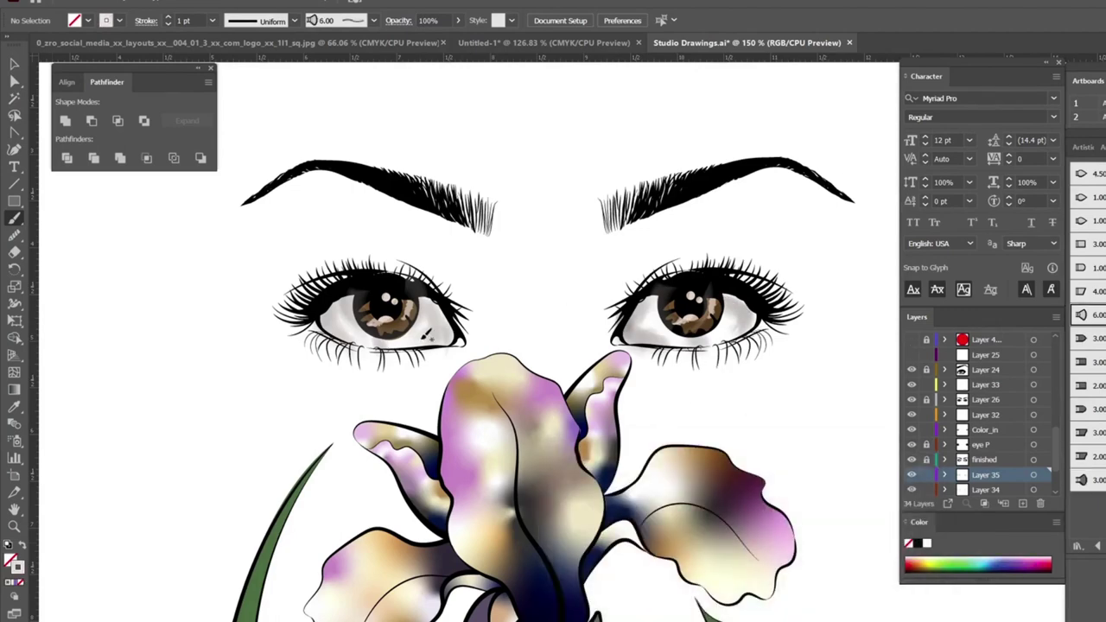
key("bracketleft")
mouse_move(436, 302)
left_mouse_down()
mouse_move(363, 322)
mouse_move(421, 323)
mouse_move(490, 390)
mouse_move(418, 328)
mouse_move(345, 320)
left_mouse_up()
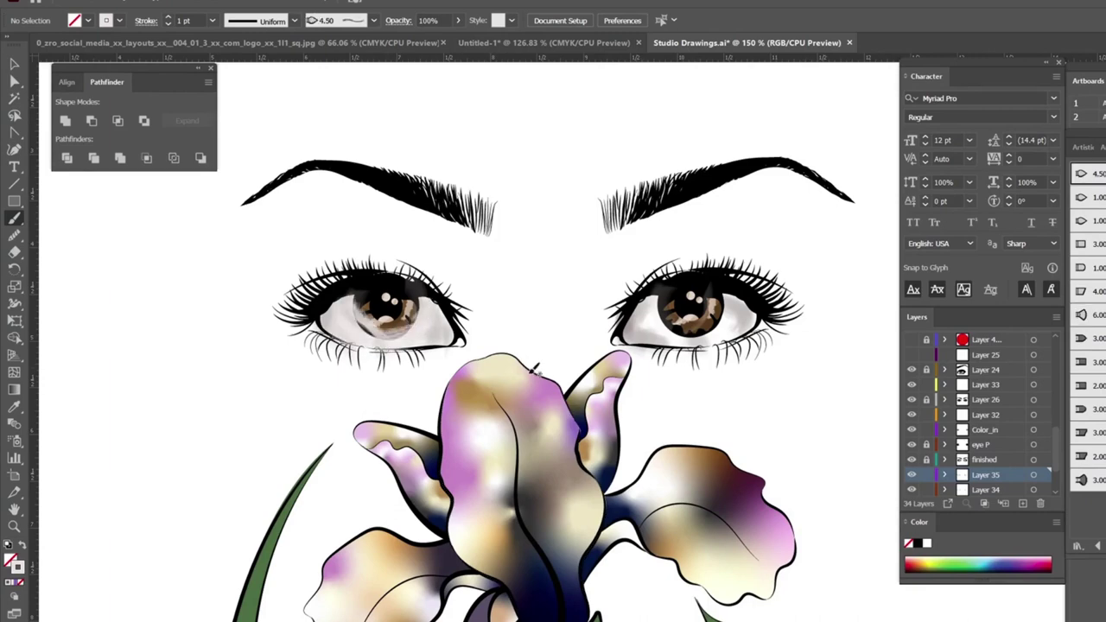
key("ctrl+z")
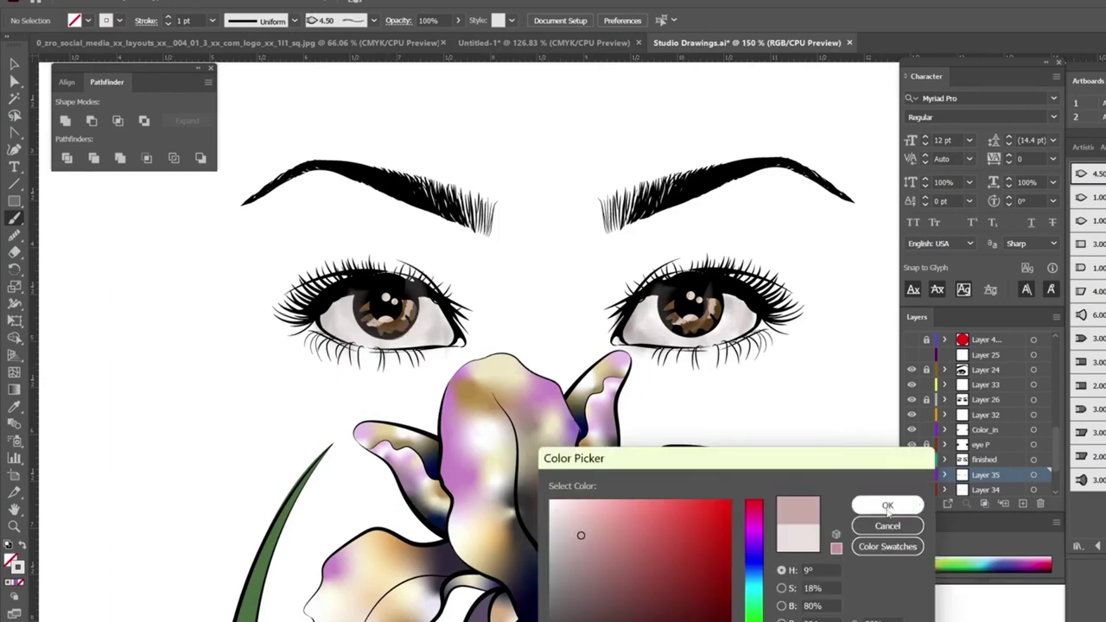
Tint the lower eye edges dusty pink (H 9°, S 18%, B 80%), and add near-white strokes to the eye whites with an Artistic_Paintbrush brush.
key("Return")
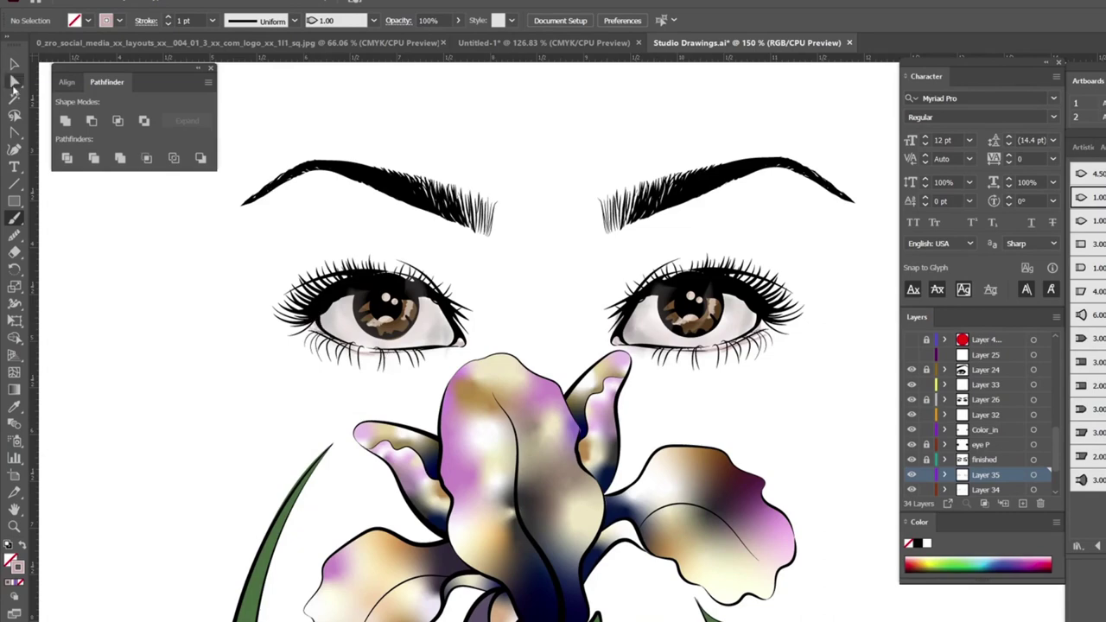
double_click(19, 576)
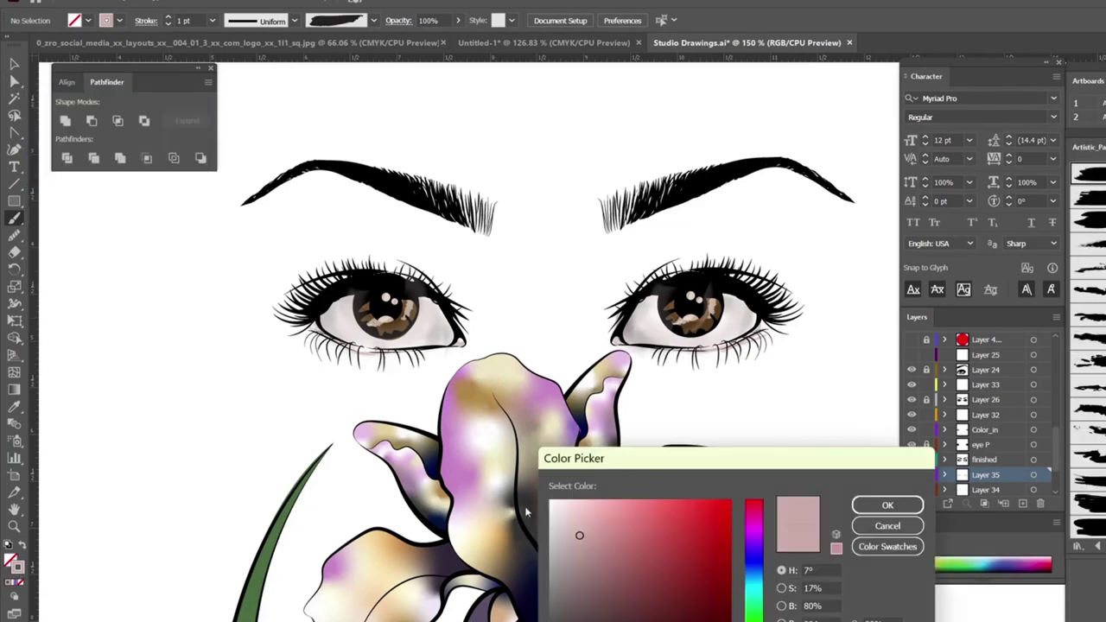
key("Return")
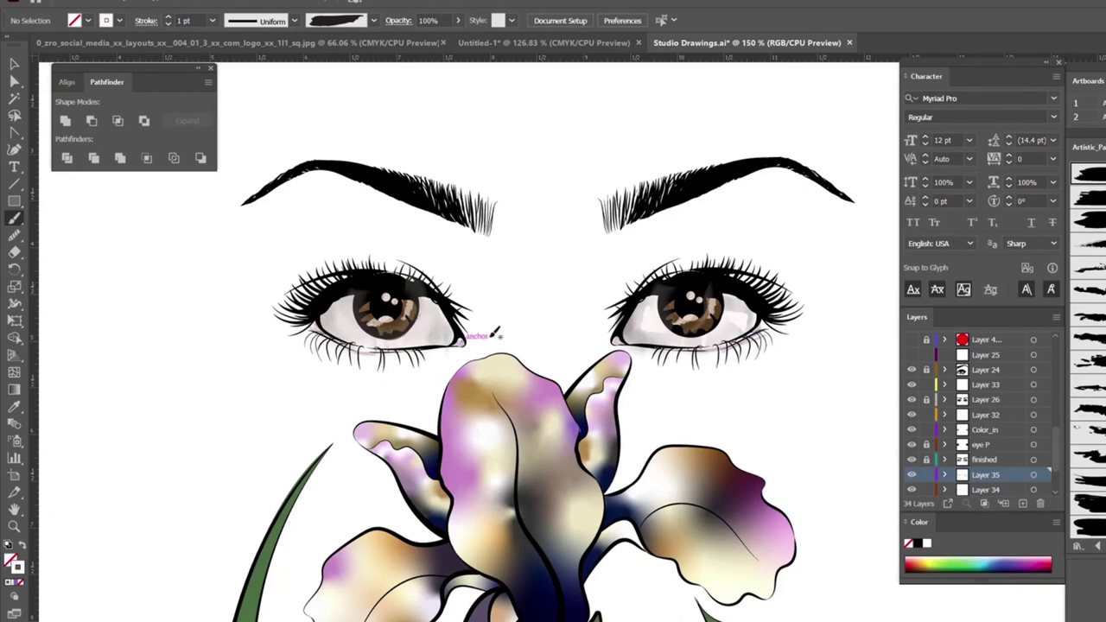
key("v")
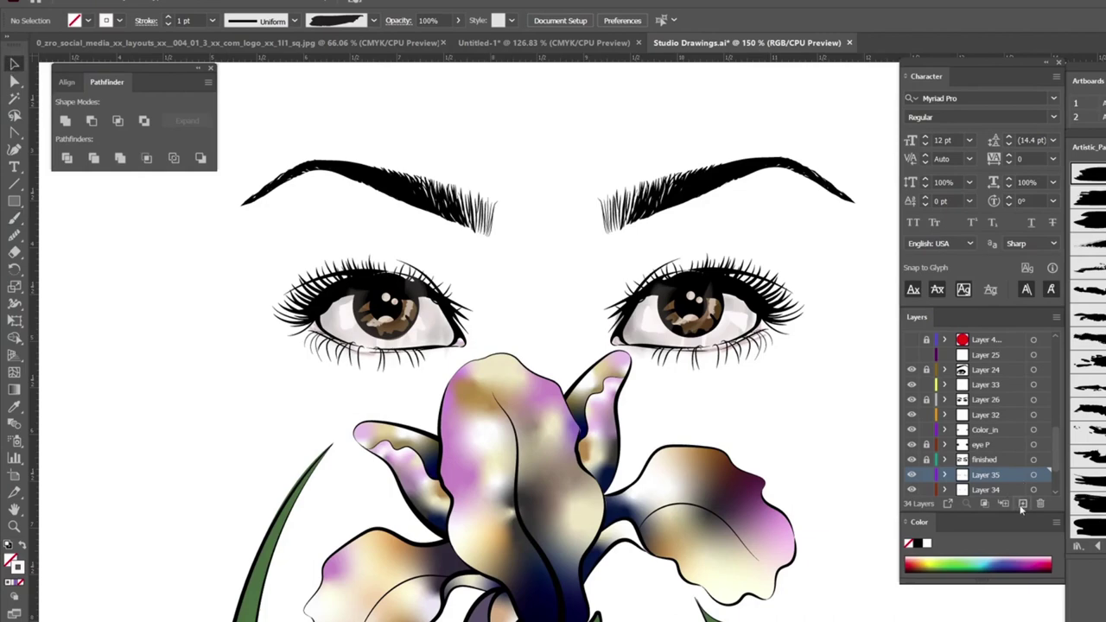
Add a layer named skin between Layer 34 and Layer 31, and raise Layer 26 above Layer 33.
left_click(1022, 503)
key("Return")
scroll(832, 397, "down", 4)
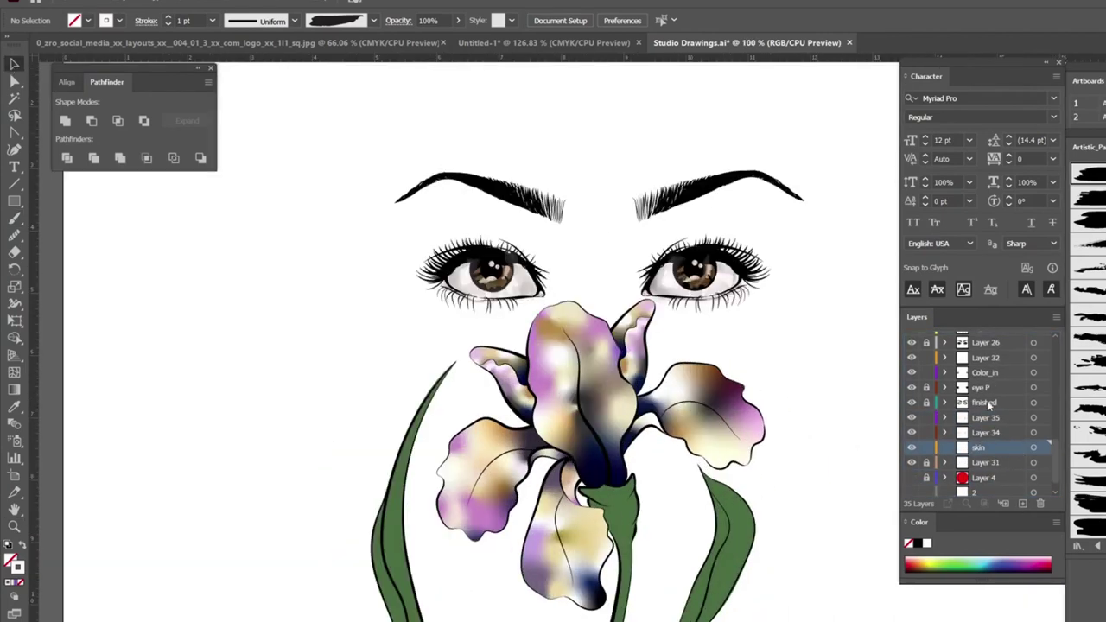
left_click_drag(991, 406, 986, 368)
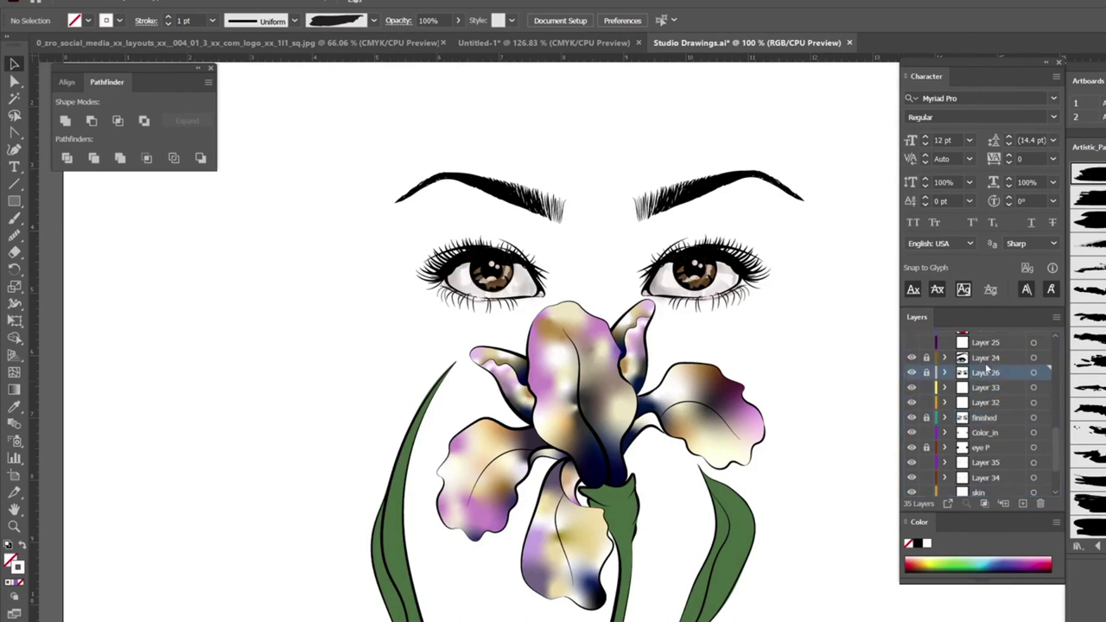
key("ctrl+z")
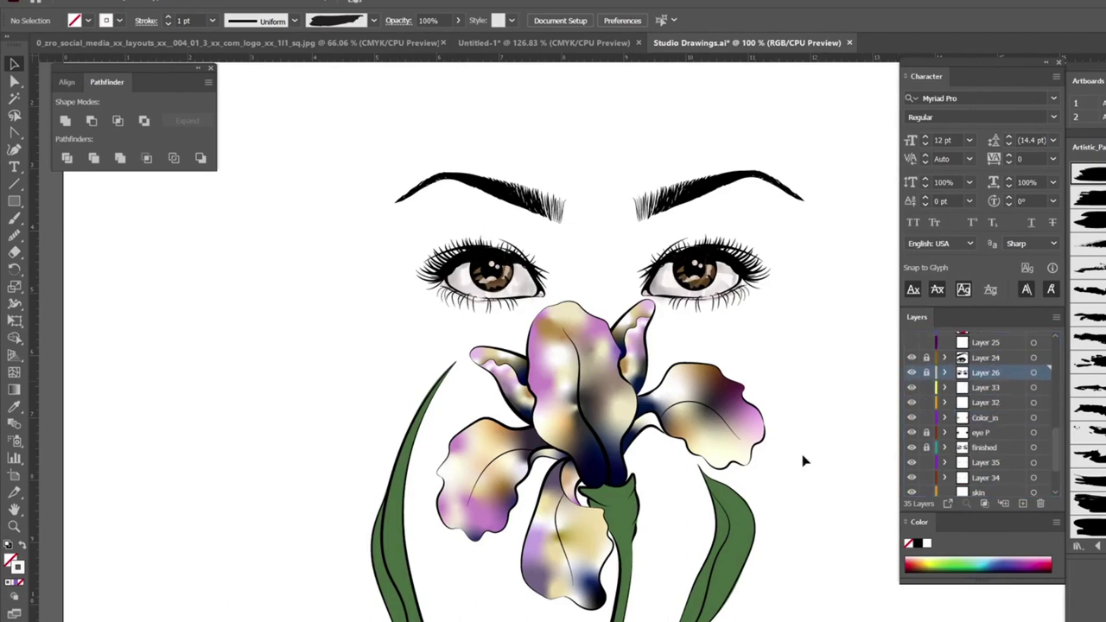
On the skin layer, paint mauve-grey shadows (H 0°, S 12%, B 72%) down both sides of the nose from the inner eye areas to the flower.
scroll(1040, 465, "down", 2)
left_click(985, 430)
key("b")
double_click(17, 563)
left_click(587, 602)
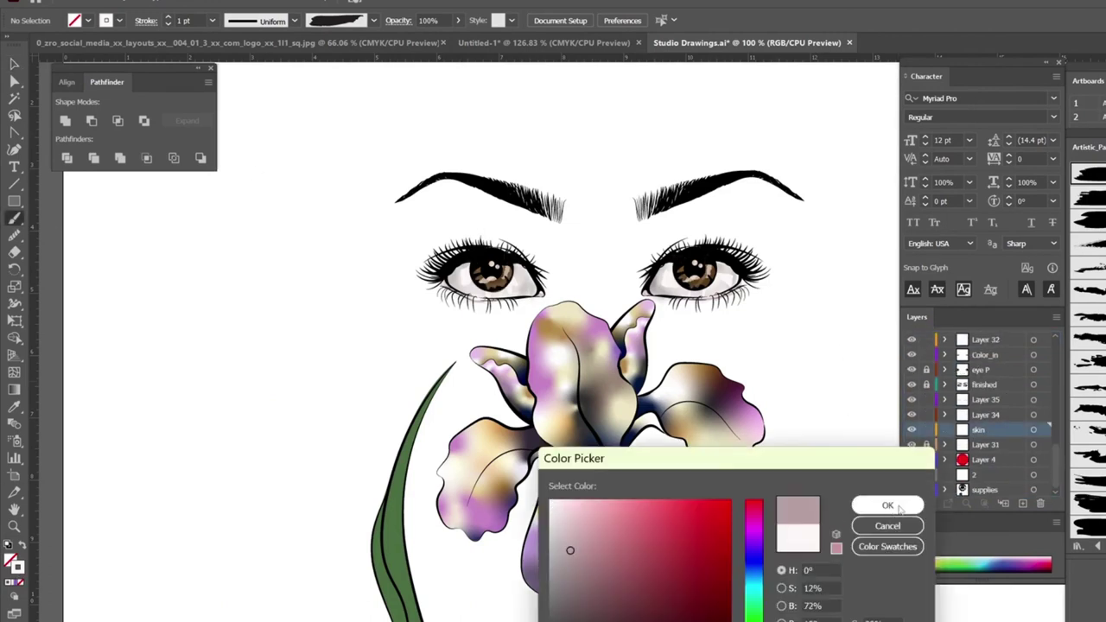
left_click(887, 505)
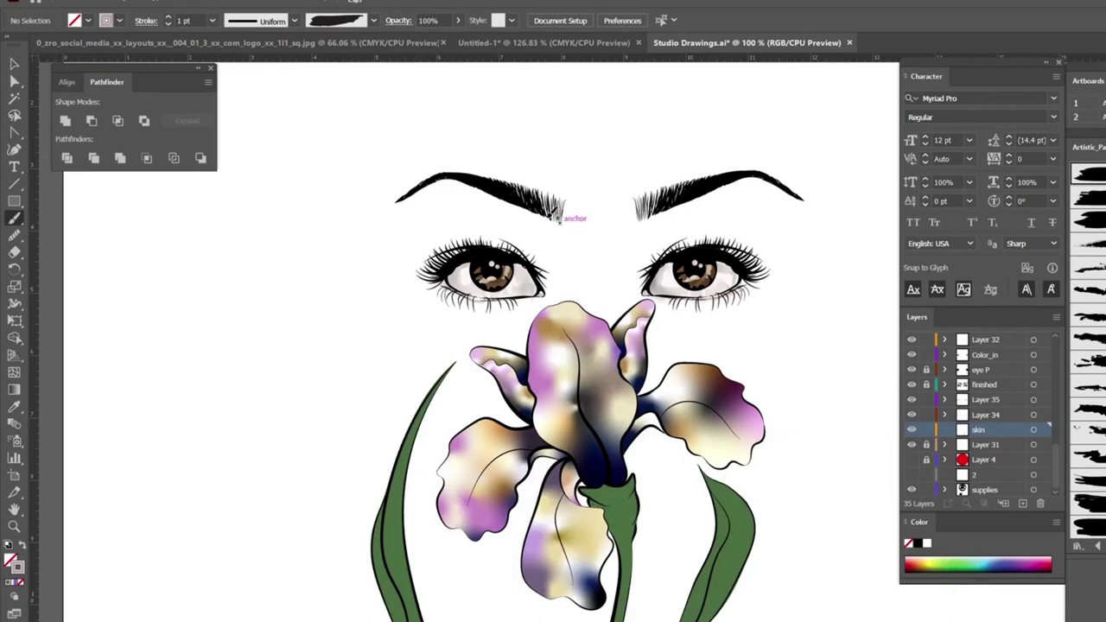
left_click_drag(555, 221, 563, 300)
left_click_drag(629, 274, 624, 312)
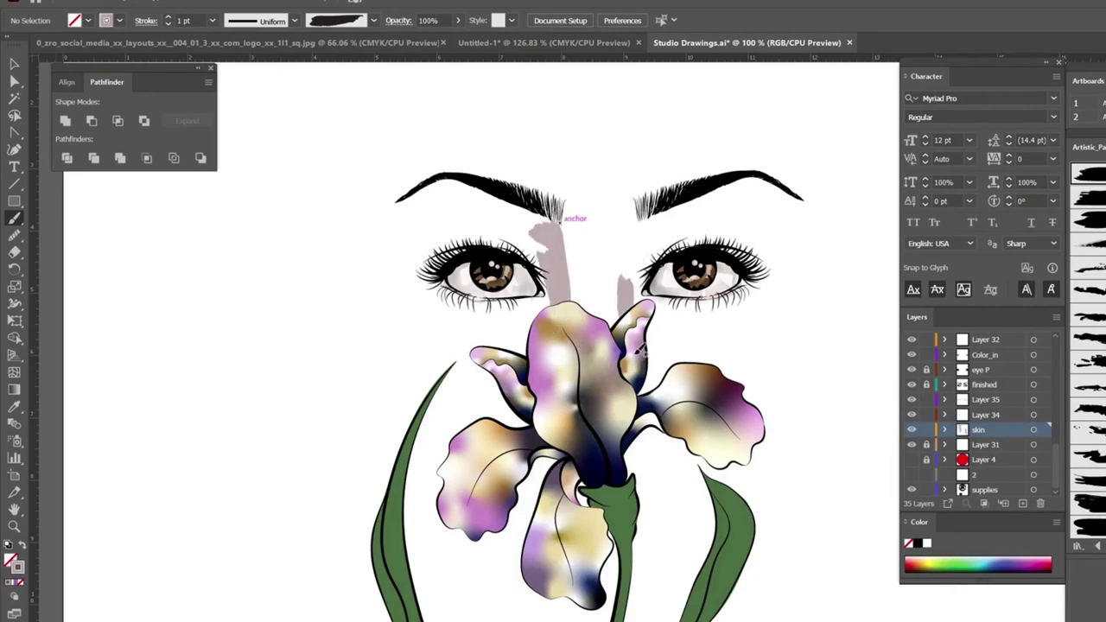
left_click_drag(644, 252, 635, 298)
Add a layer below skin and paint soft shading around both eyes and their inner corners with the 3.00 bristle brush.
key("ctrl+l")
left_click_drag(995, 443, 994, 451)
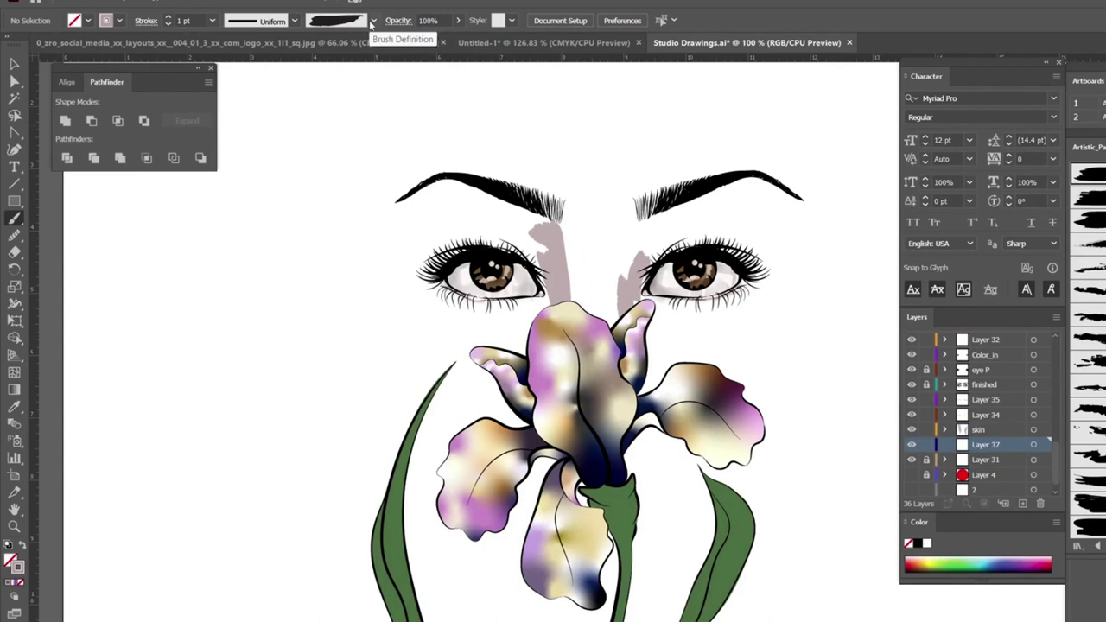
left_click(378, 20)
left_click(286, 86)
left_click_drag(462, 185, 404, 207)
key("ctrl+z")
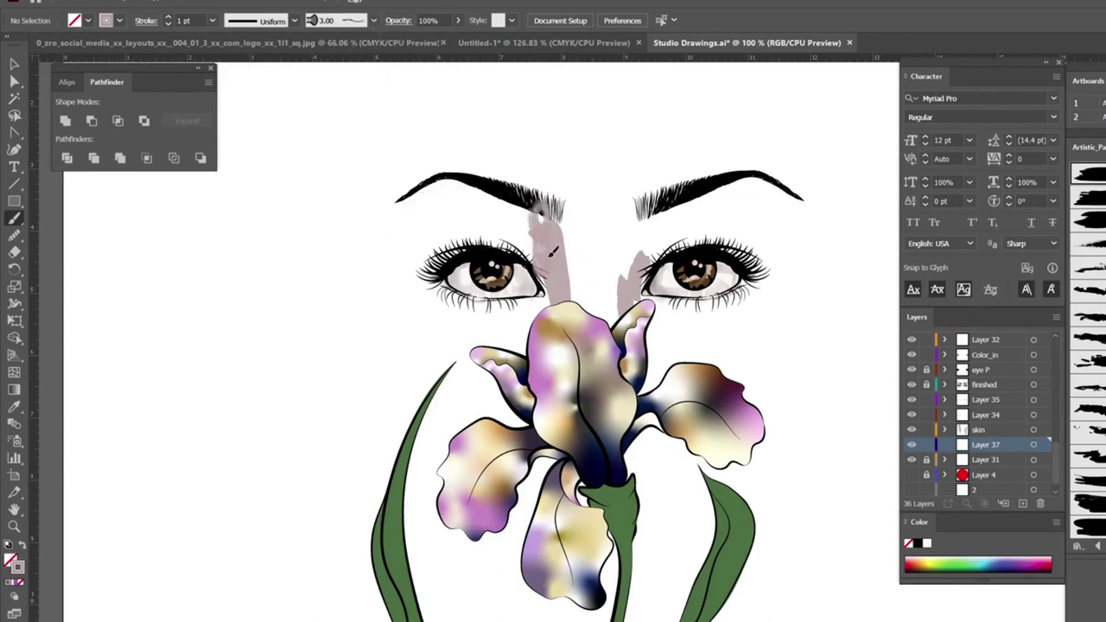
mouse_move(644, 286)
left_mouse_down()
mouse_move(704, 233)
mouse_move(788, 270)
left_mouse_up()
mouse_move(550, 280)
left_mouse_down()
mouse_move(471, 243)
mouse_move(417, 258)
left_mouse_up()
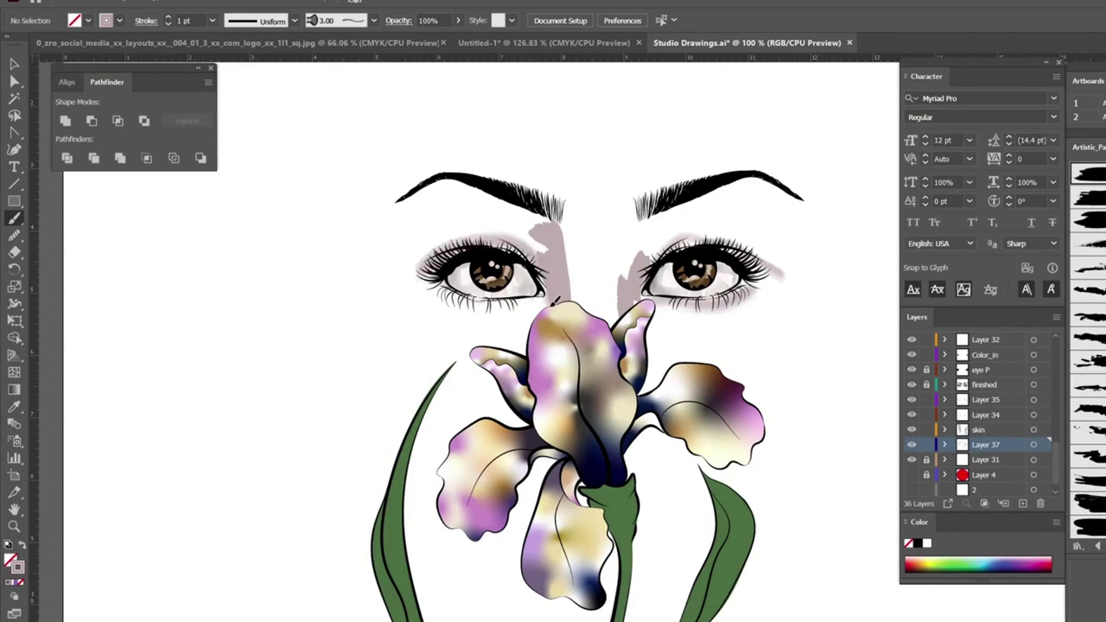
mouse_move(640, 240)
left_mouse_down()
mouse_move(656, 264)
mouse_move(636, 307)
left_mouse_up()
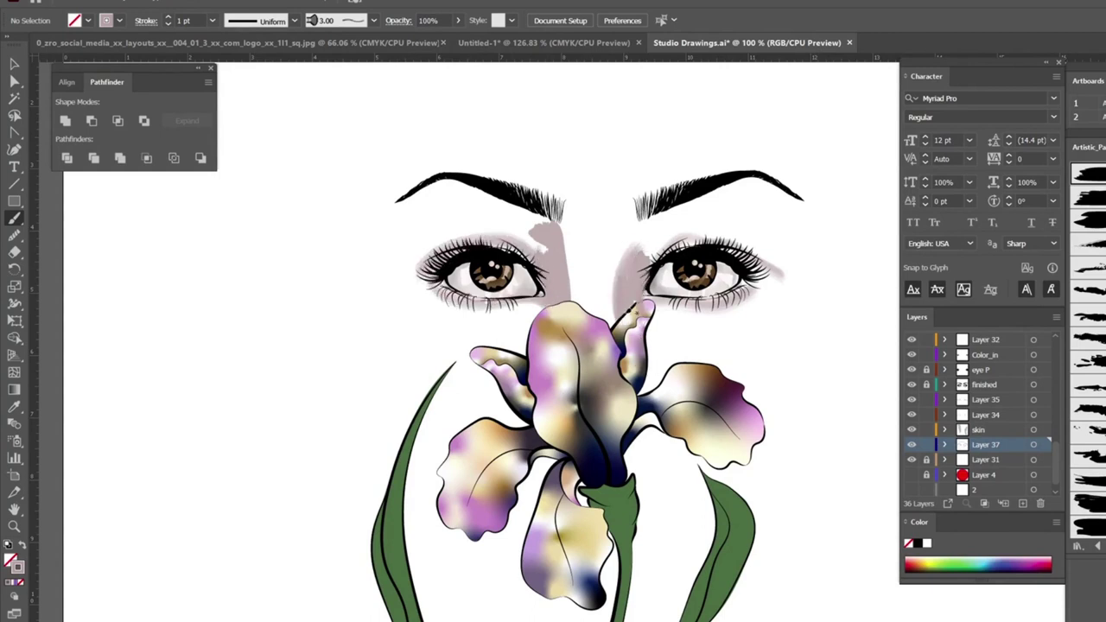
Add a layer below Layer 37 and paint a broad skin wash across the face with a 10 pt bristle stroke.
key("ctrl+l")
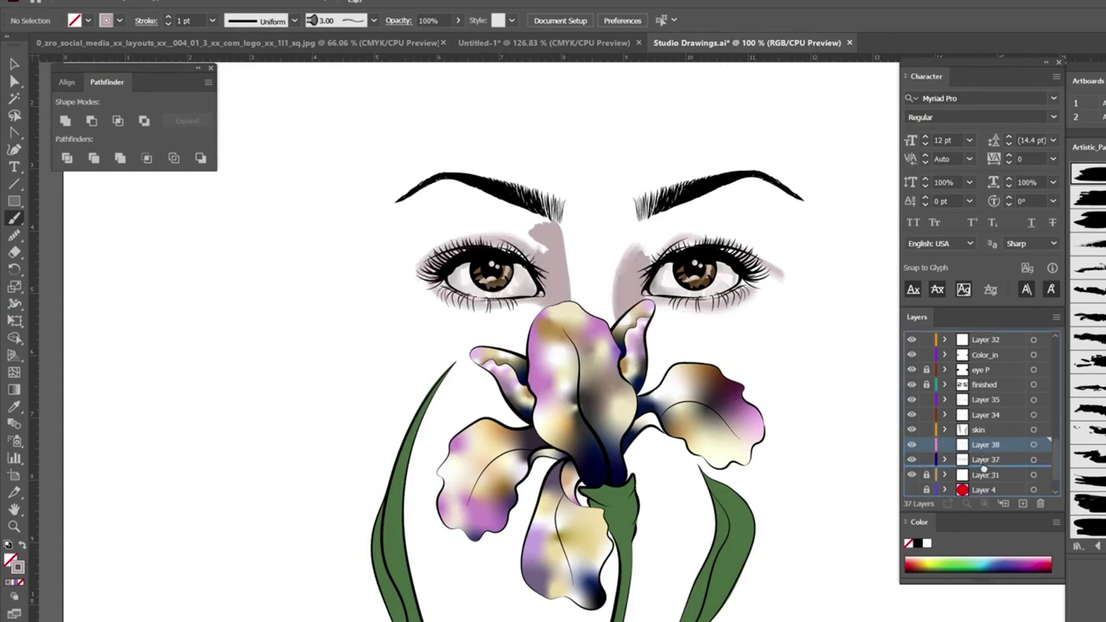
left_click_drag(318, 280, 388, 338)
key("ctrl+z")
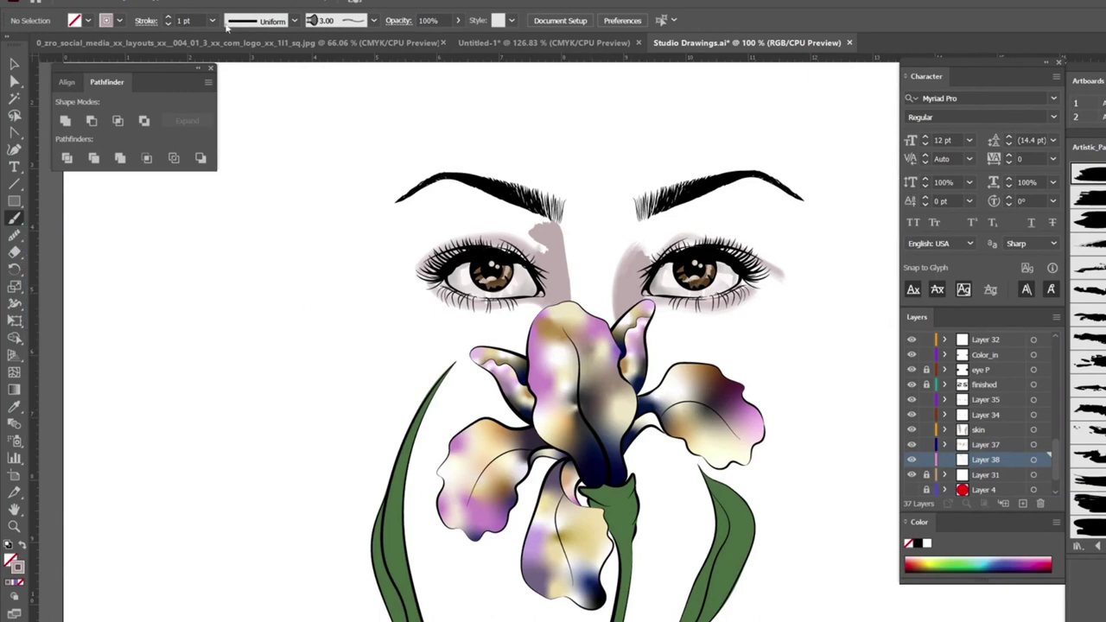
left_click(211, 20)
left_click(234, 225)
left_click_drag(340, 303, 639, 367)
Lower the opacity of the face wash strokes to 46%.
key("v")
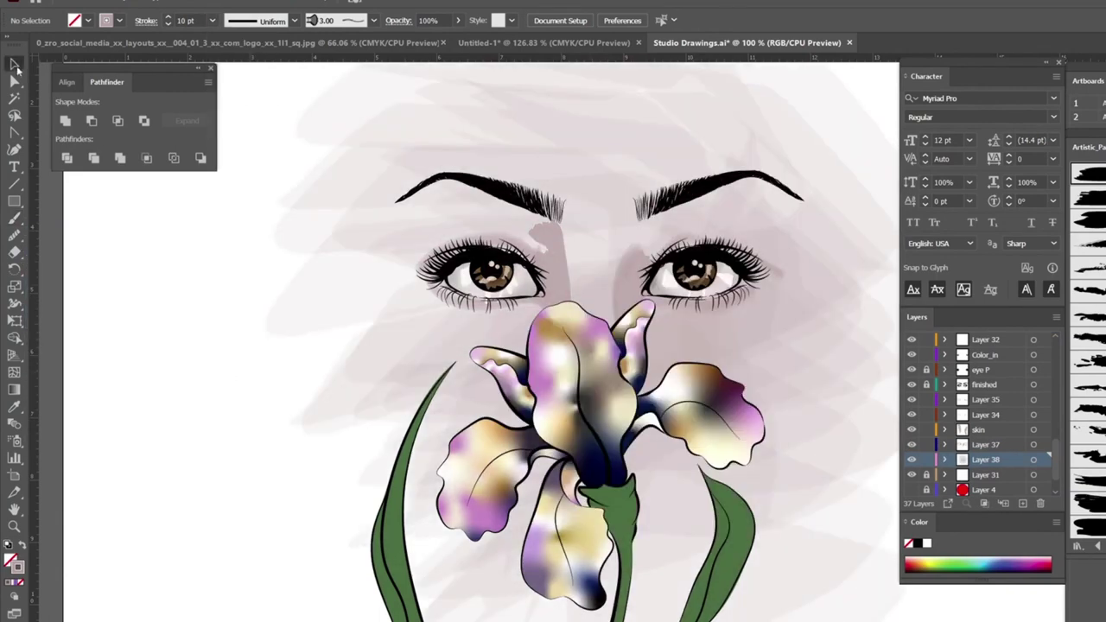
left_click(639, 368)
left_click(498, 196)
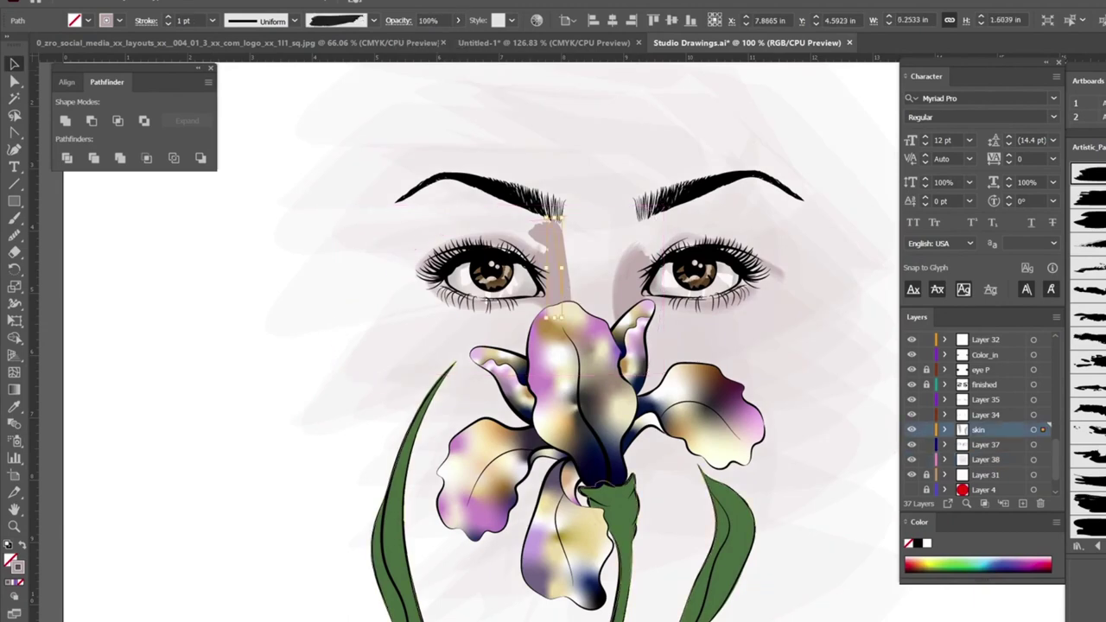
Select all the nose shadow strokes on the skin layer and try reducing their opacity to 69%.
double_click(1043, 429)
key("Escape")
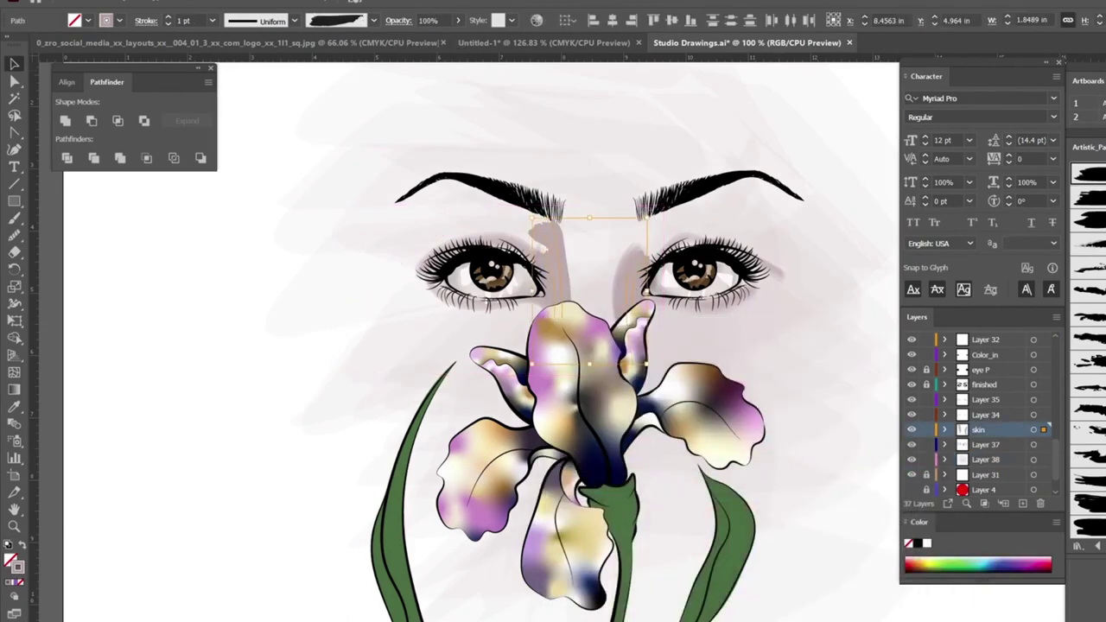
double_click(17, 569)
key("Escape")
left_click(458, 20)
left_click_drag(465, 37, 439, 37)
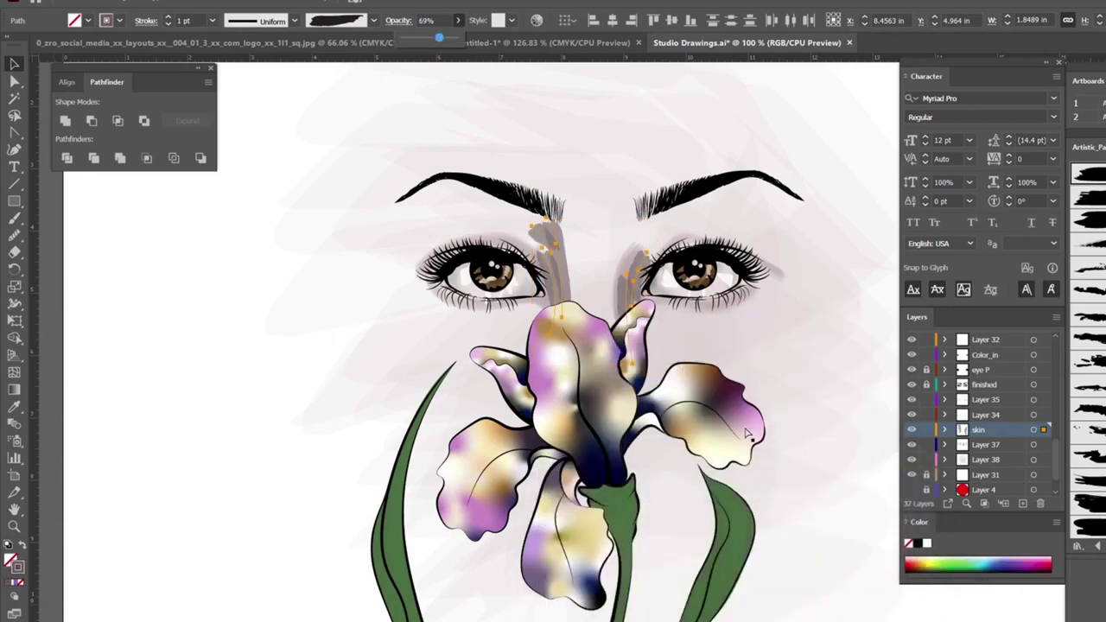
Extend the face wash on Layer 38 with wide strokes at 46% opacity, and set the stroke weight back to 1 pt.
left_click_drag(568, 371, 333, 202)
key("b")
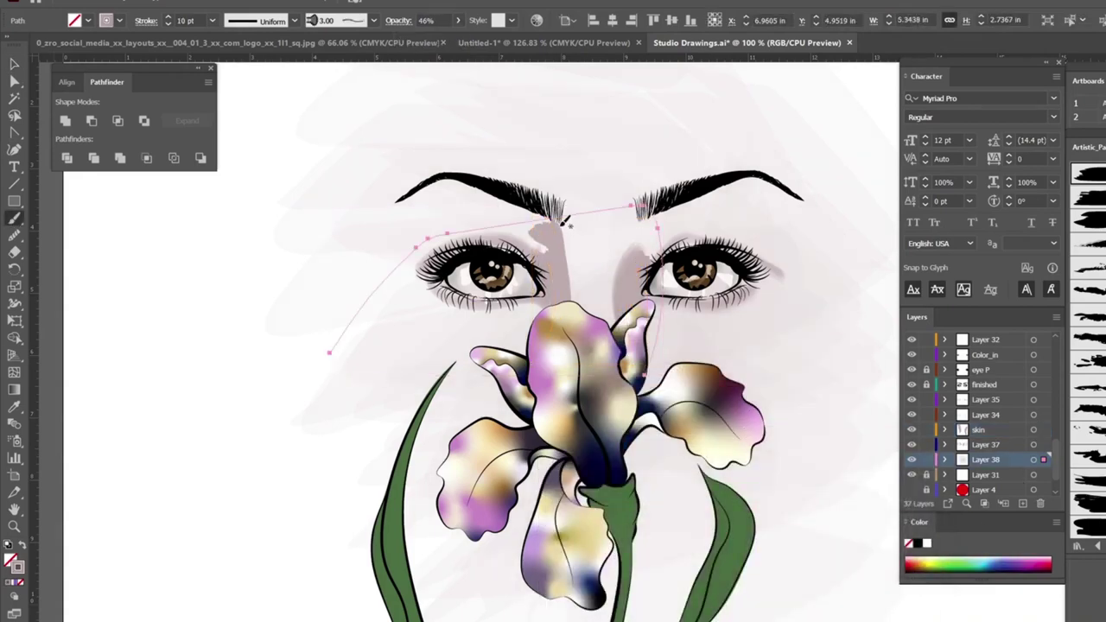
left_click(211, 20)
left_click(234, 85)
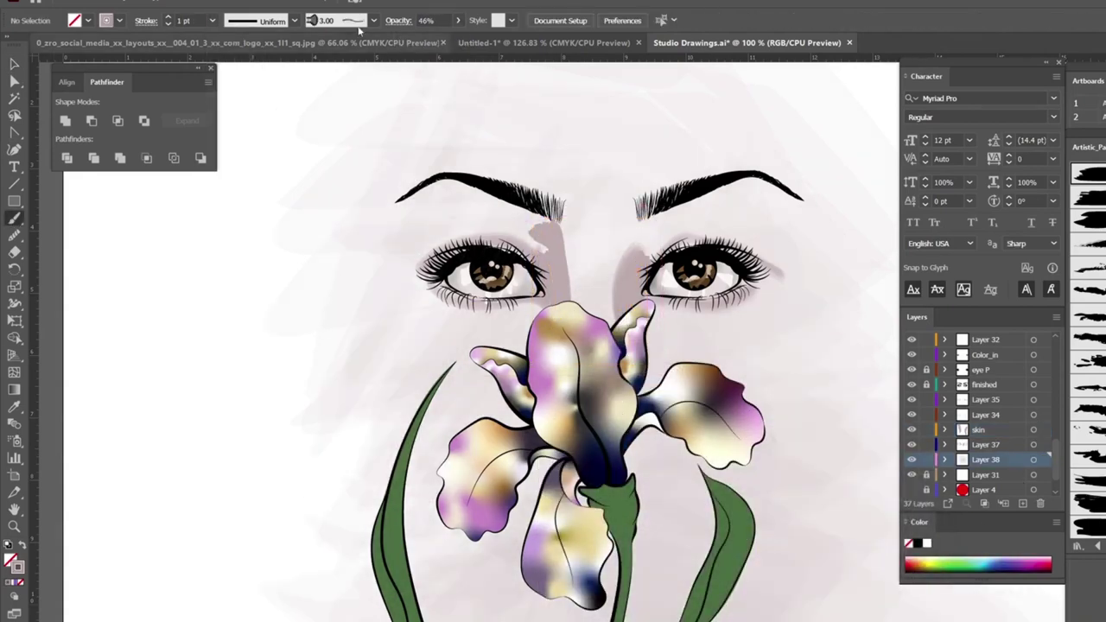
Try the 6.00 bristle brush for shadow strokes beside the nose below the left brow, and undo them.
left_click(372, 19)
left_click(263, 121)
left_click_drag(531, 216, 536, 281)
mouse_move(566, 221)
left_mouse_down()
mouse_move(574, 319)
mouse_move(587, 324)
left_mouse_up()
key("ctrl+z")
key("ctrl+z")
Deepen the shadow between the left eye and the nose with the 3.00 bristle brush at 100% opacity.
left_click(372, 20)
scroll(371, 90, "down", 3)
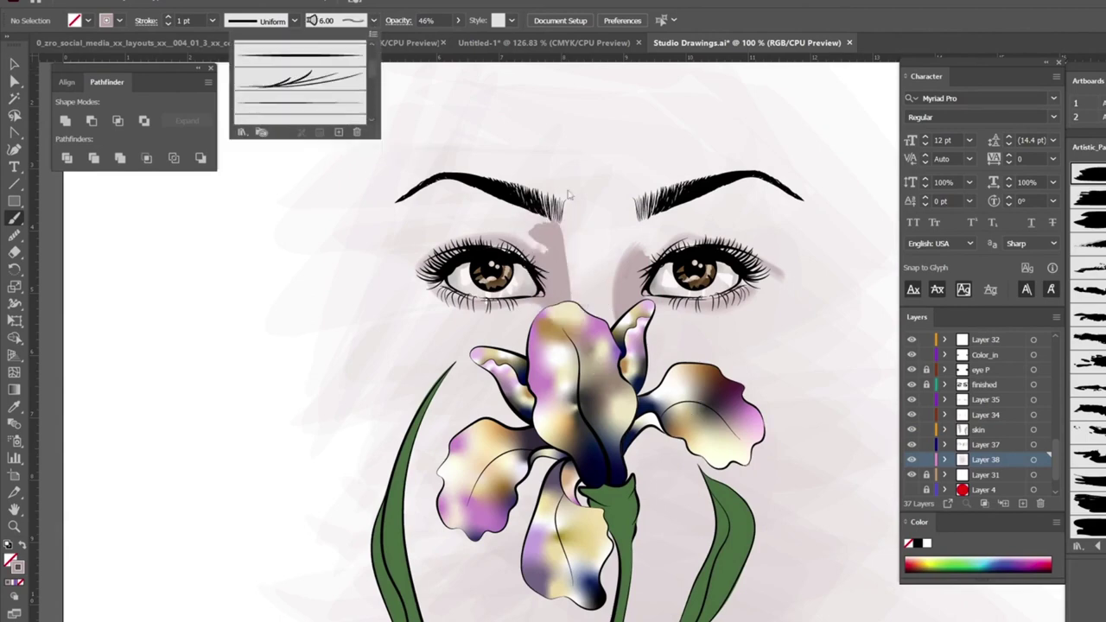
scroll(371, 90, "down", 3)
left_click(285, 95)
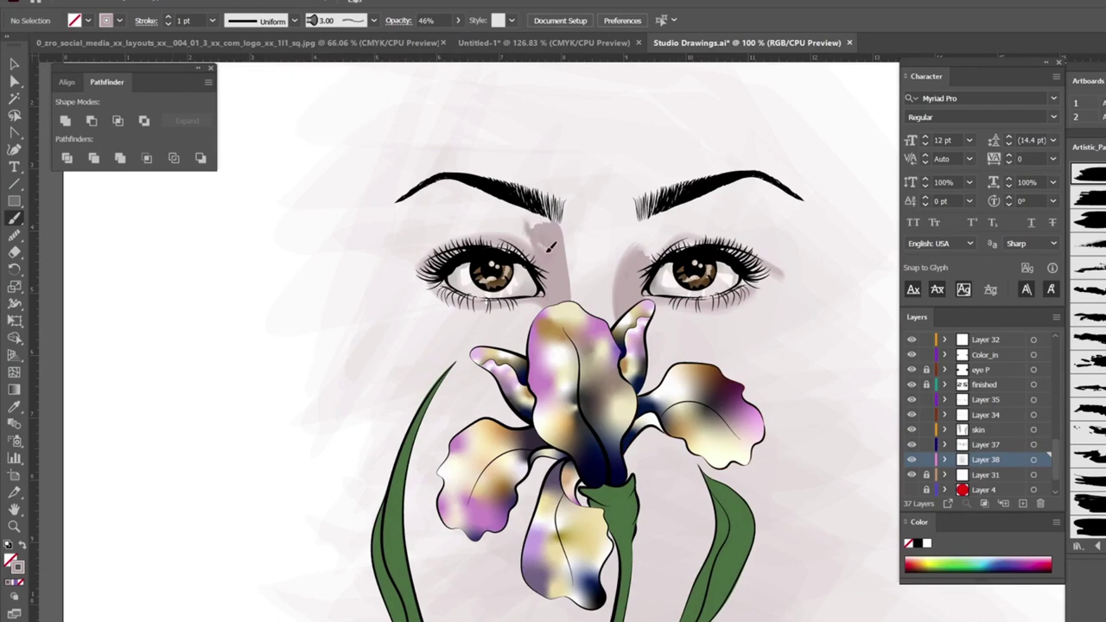
left_click(458, 20)
left_click(467, 38)
left_click(548, 243)
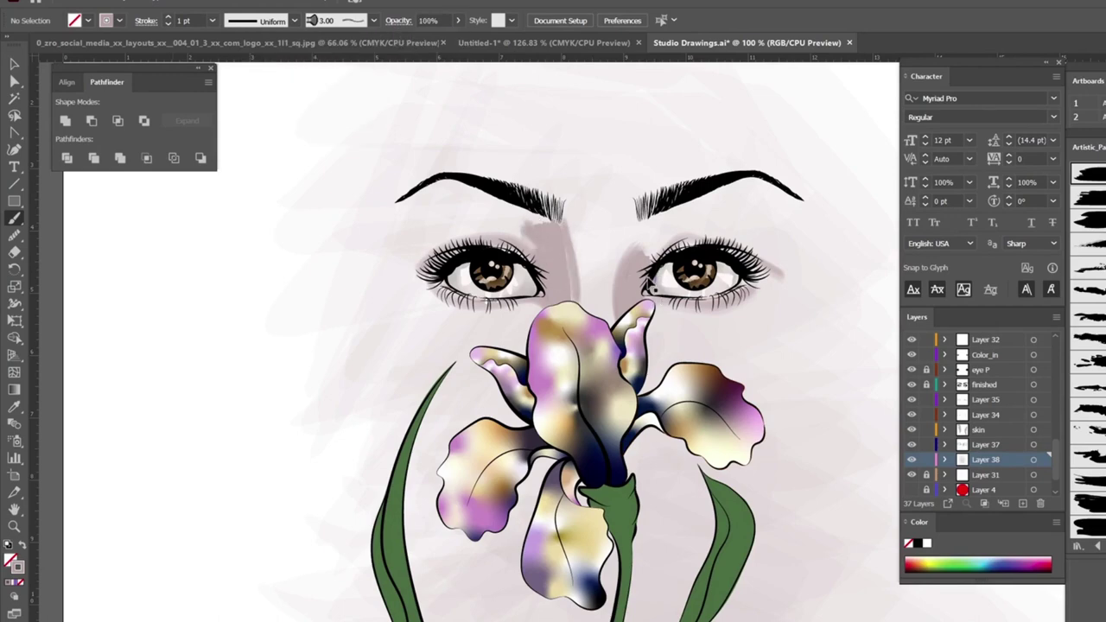
Set the stroke weight to 3 pt and paint mauve eyeshadow over both eyelids, from the nose to beyond the outer corners.
left_click(212, 20)
left_click(229, 117)
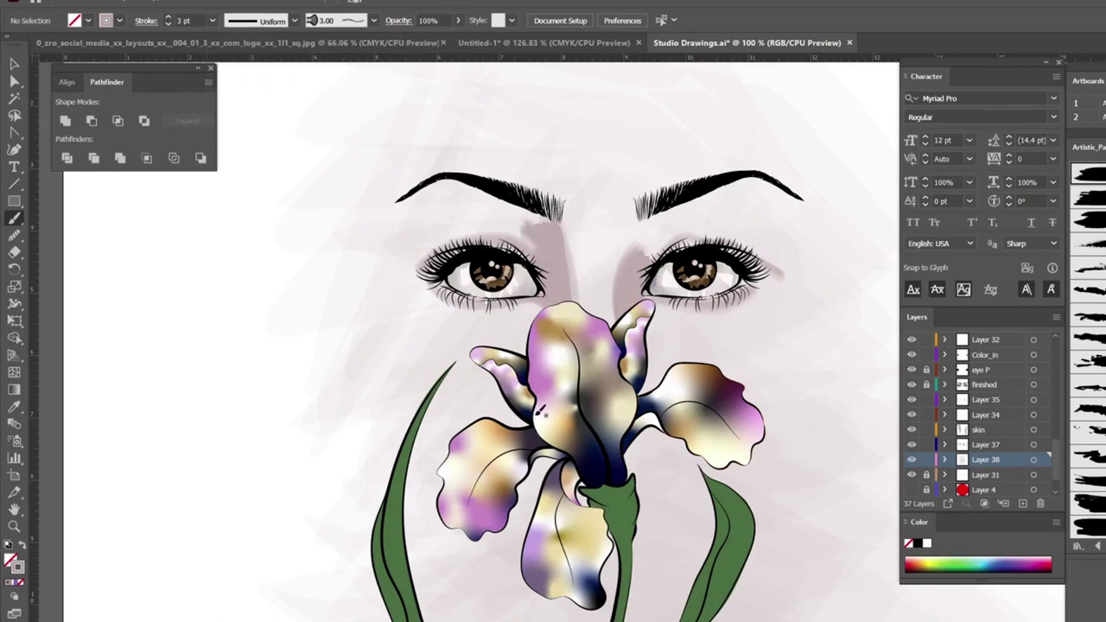
mouse_move(562, 229)
left_mouse_down()
mouse_move(656, 285)
mouse_move(639, 220)
mouse_move(790, 260)
left_mouse_up()
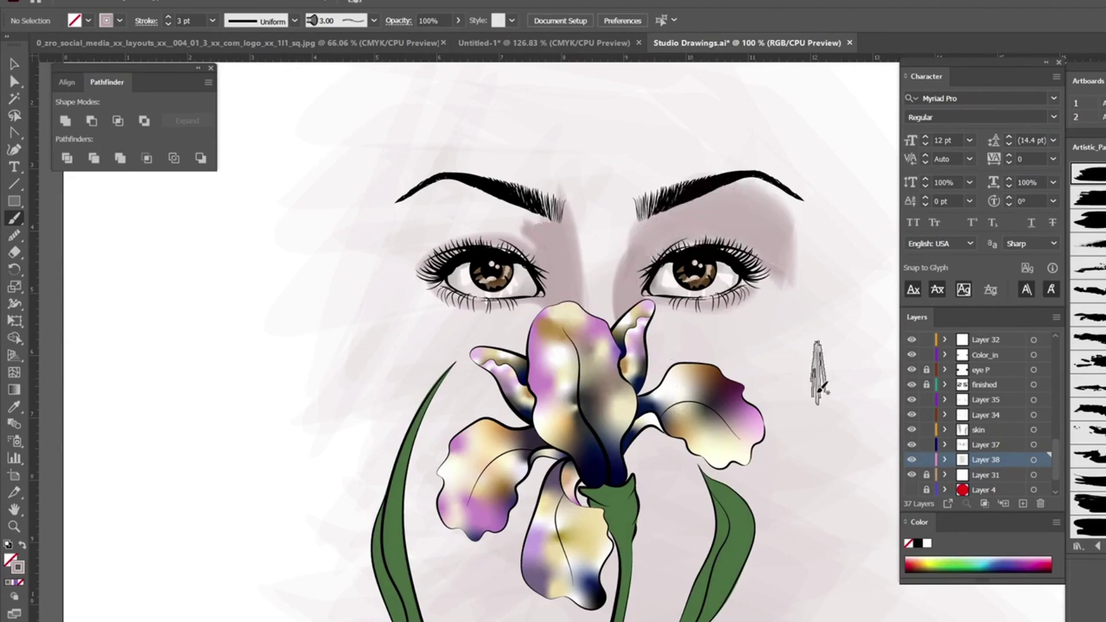
mouse_move(543, 258)
left_mouse_down()
mouse_move(399, 217)
mouse_move(403, 313)
left_mouse_up()
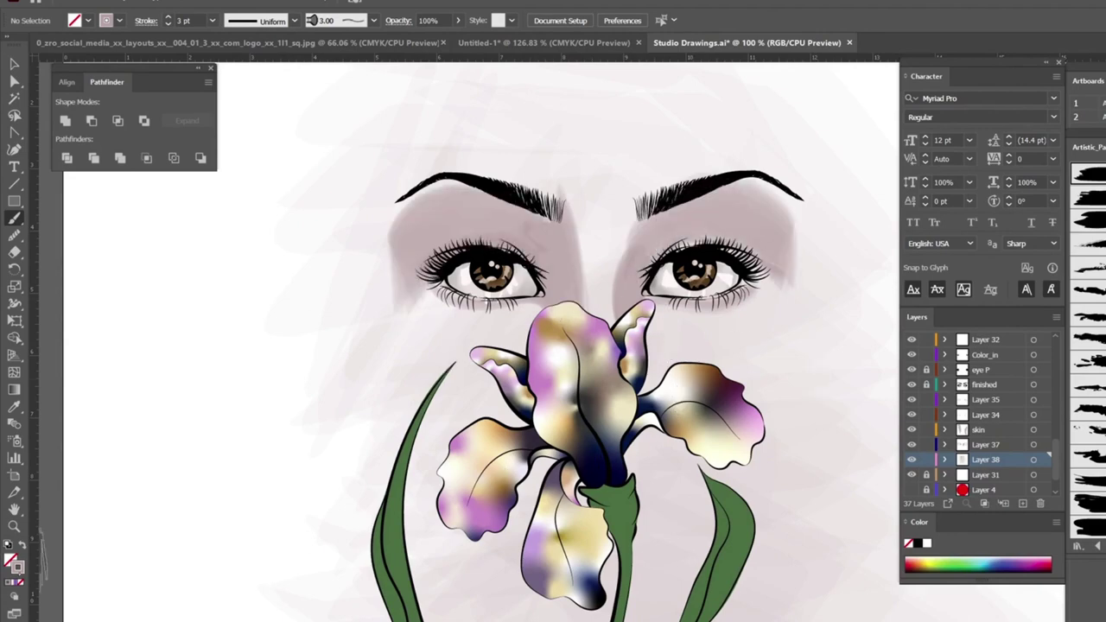
Set the stroke to a pale greyish pink (5% saturation, 87% brightness) and add a layer named highlight above the skin layer.
double_click(17, 567)
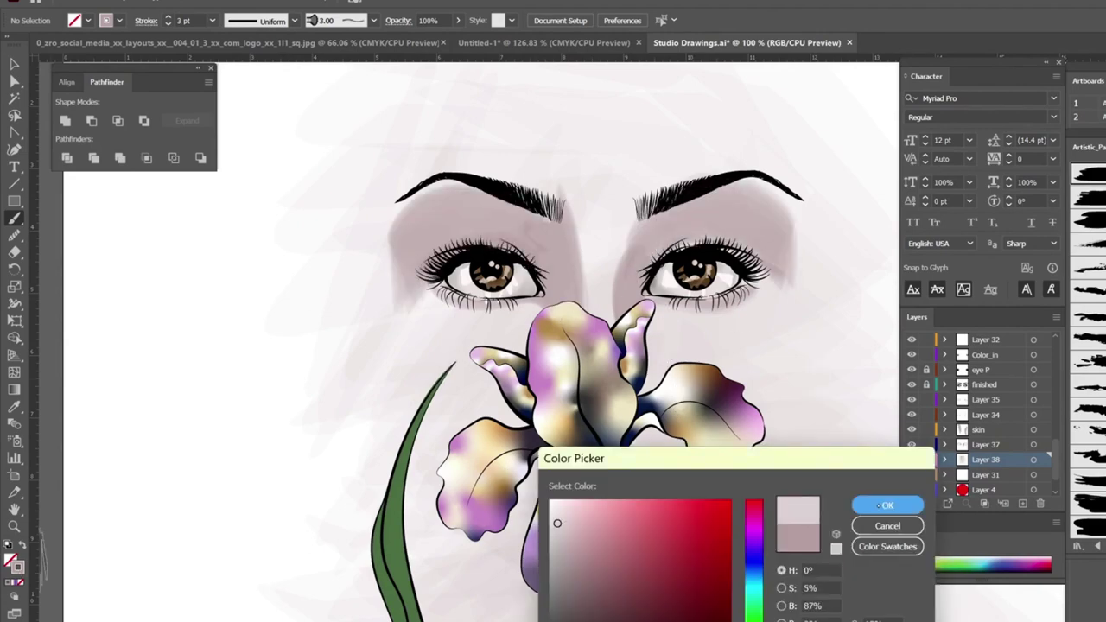
left_click(888, 505)
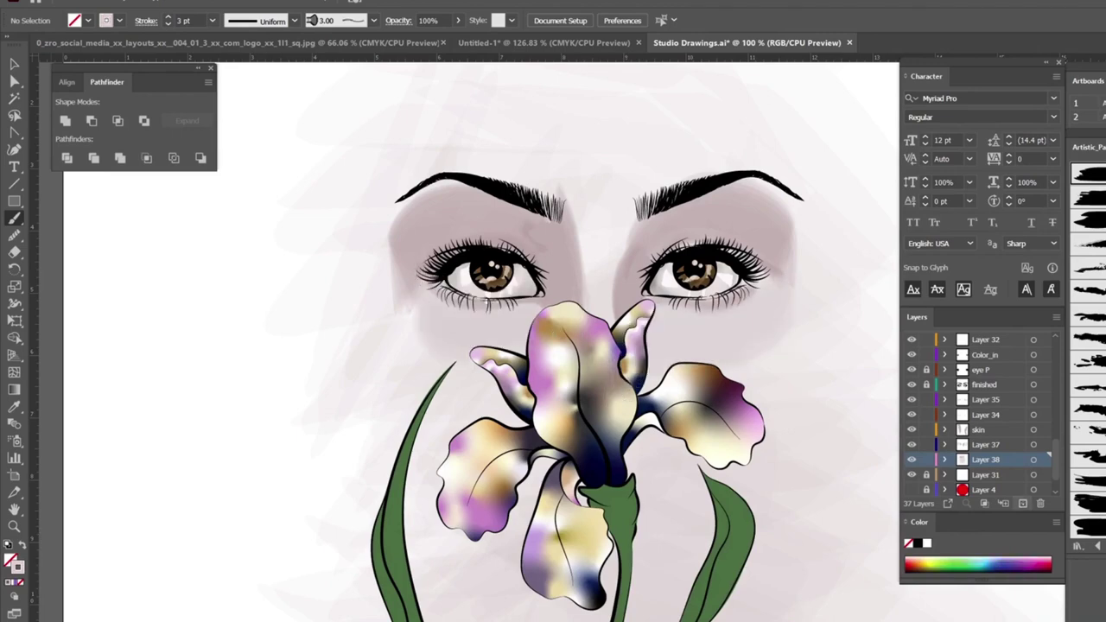
left_click(1020, 503)
double_click(988, 459)
key("Return")
left_click_drag(985, 459, 985, 432)
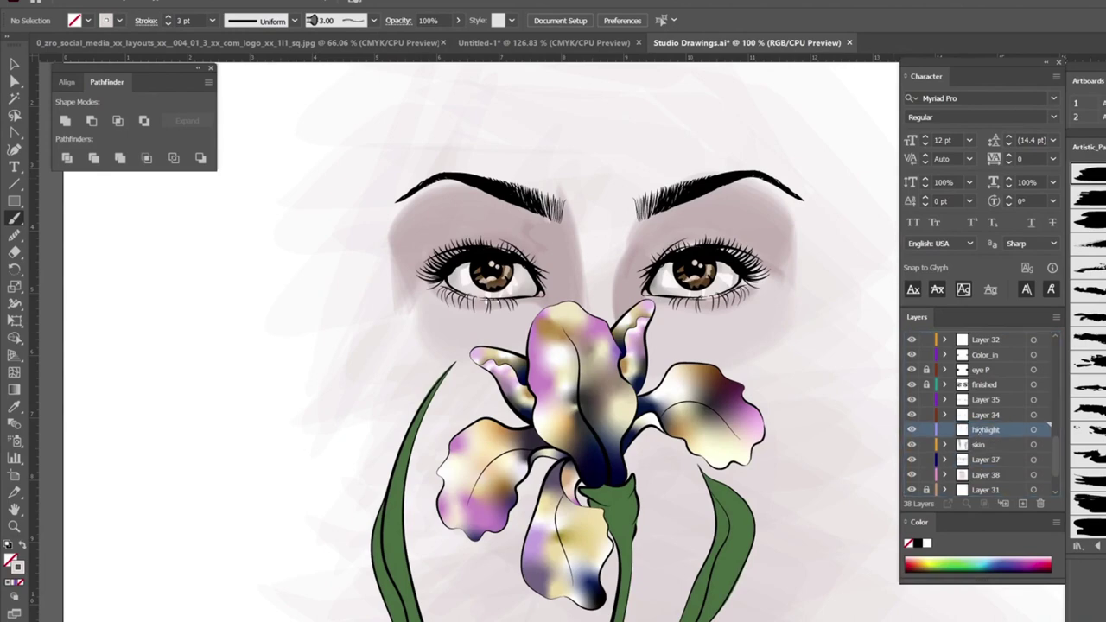
Paint pale 3 pt highlight strokes between the brows, down the nose, around both brows and across the forehead.
left_click_drag(581, 173, 579, 234)
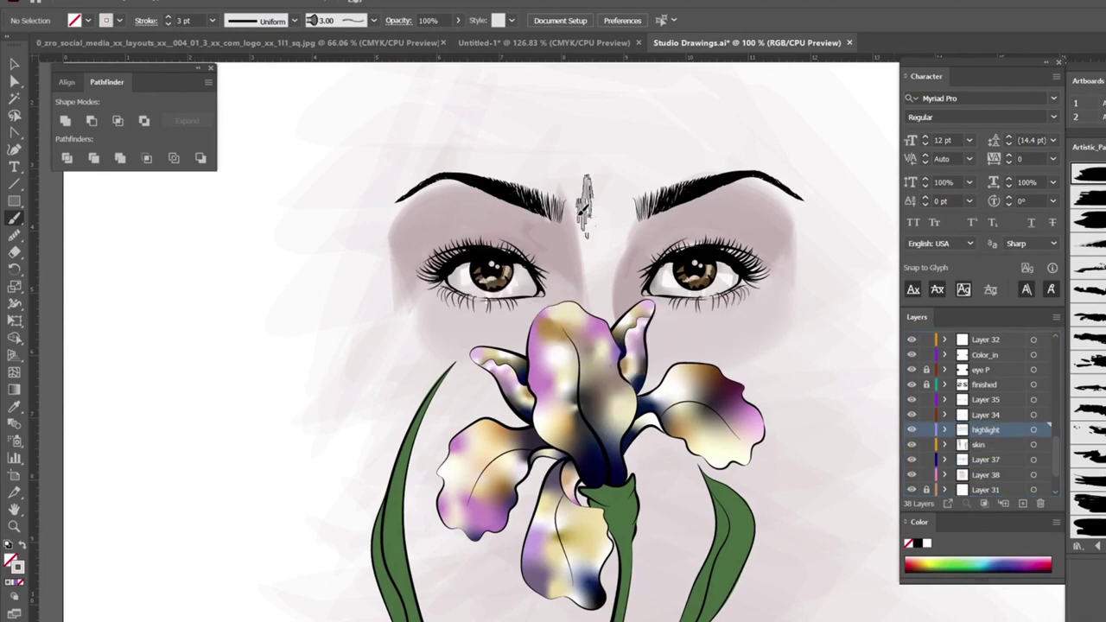
left_click_drag(626, 173, 627, 226)
key("ctrl+minus")
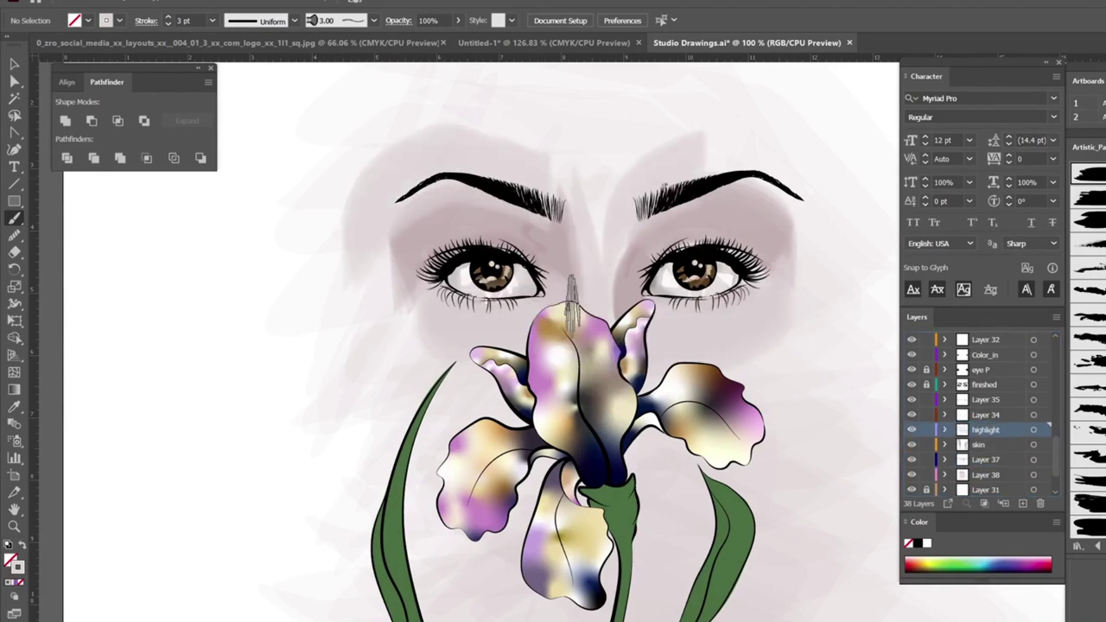
key("ctrl+equal")
key("ctrl+minus")
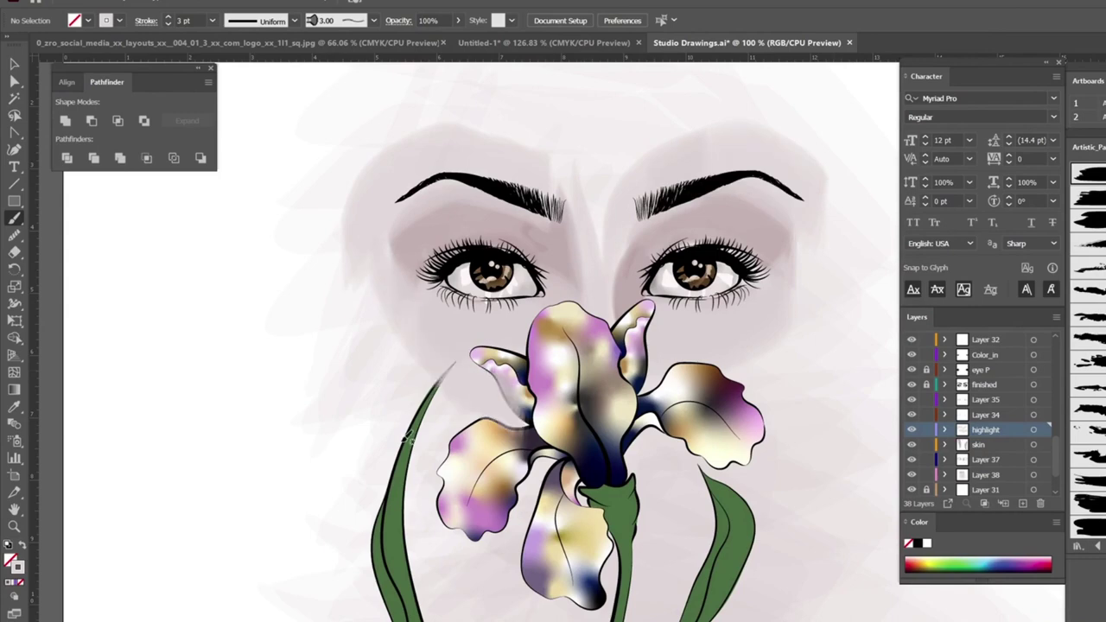
key("ctrl+equal")
left_click_drag(673, 177, 679, 223)
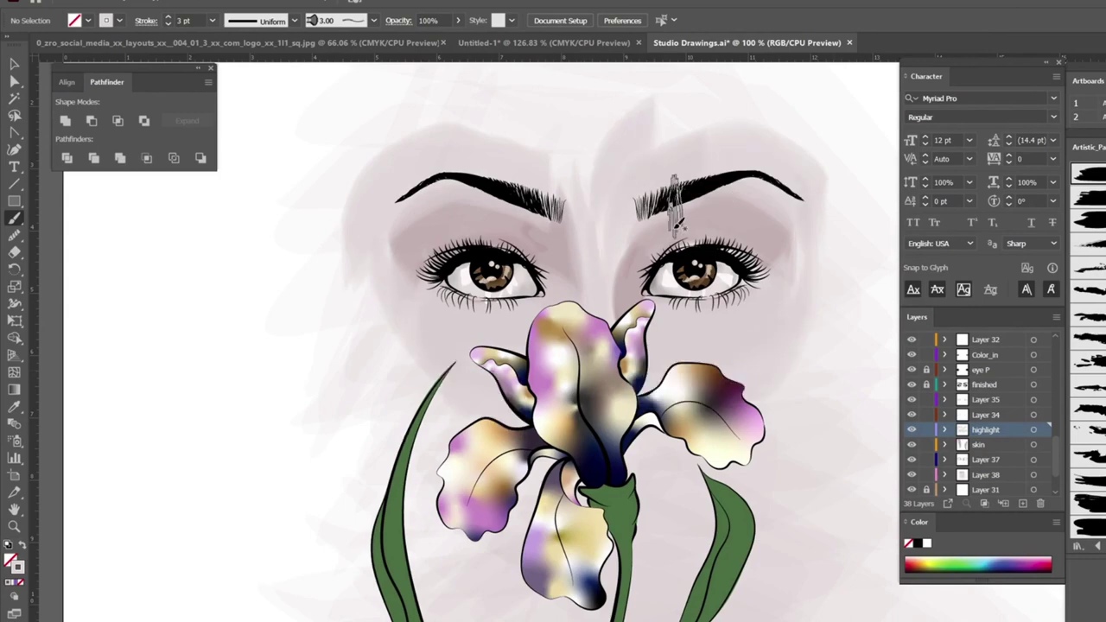
key("ctrl+z")
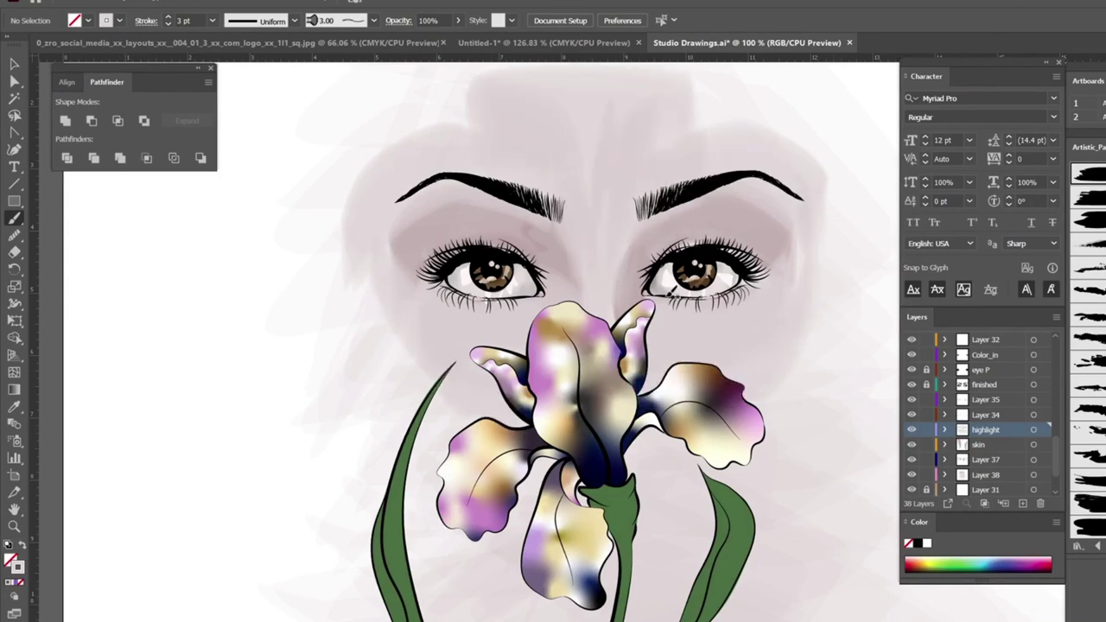
Blend the forehead and brow highlights with 1 pt strokes, using 57% opacity for the forehead.
mouse_move(414, 163)
left_mouse_down()
mouse_move(423, 212)
mouse_move(415, 204)
left_mouse_up()
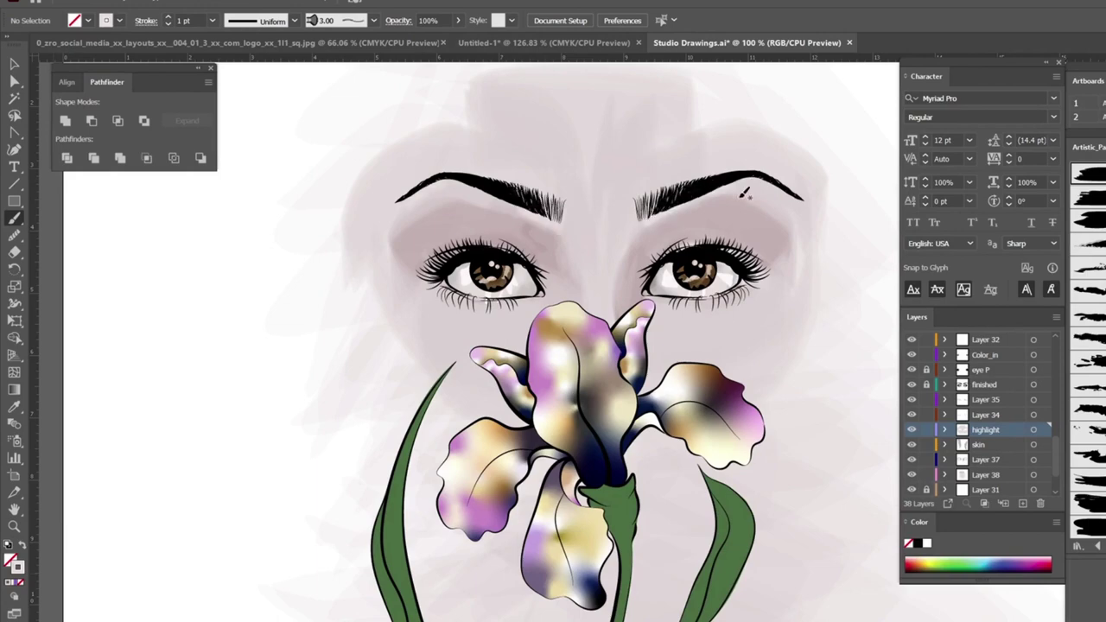
left_click(458, 20)
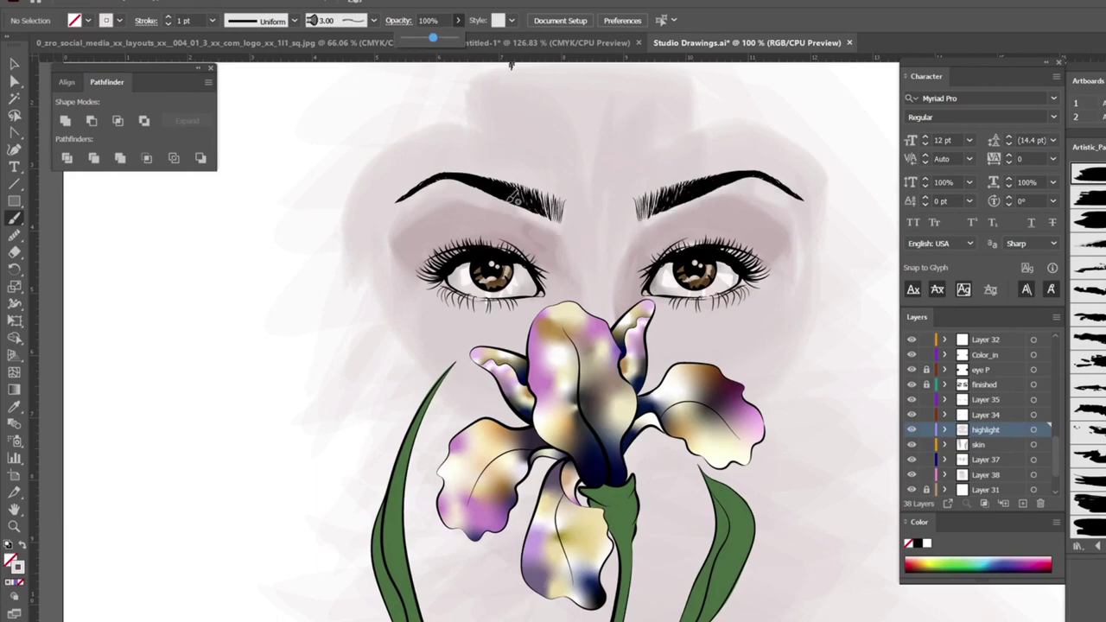
left_click_drag(596, 132, 597, 111)
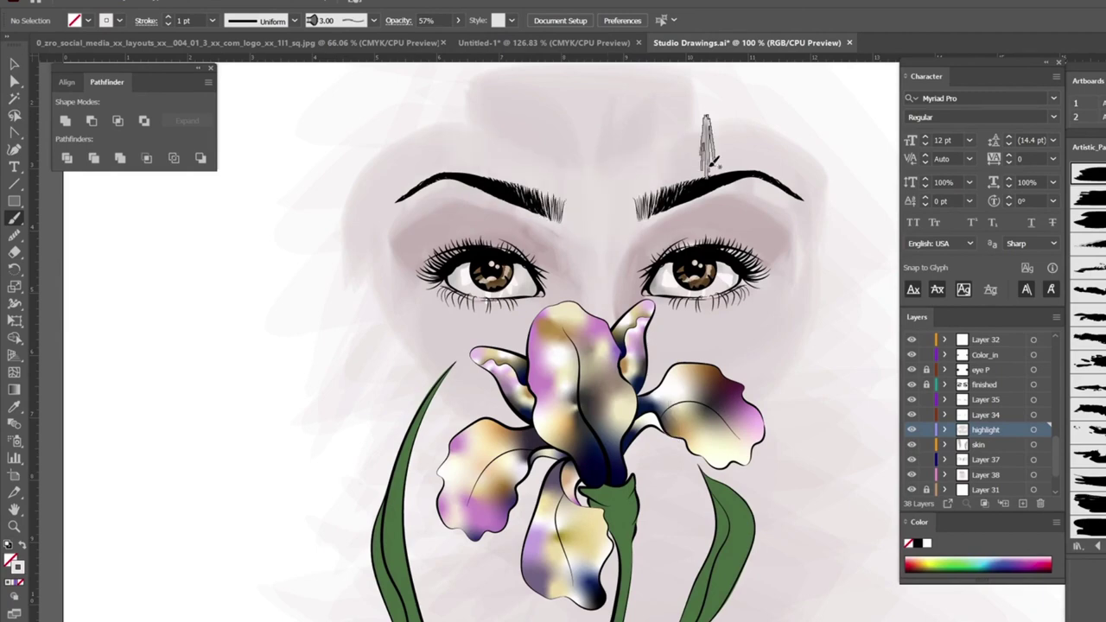
Try fainter strokes over the left brow and the outer right cheek, and undo them.
left_click_drag(491, 188, 396, 201)
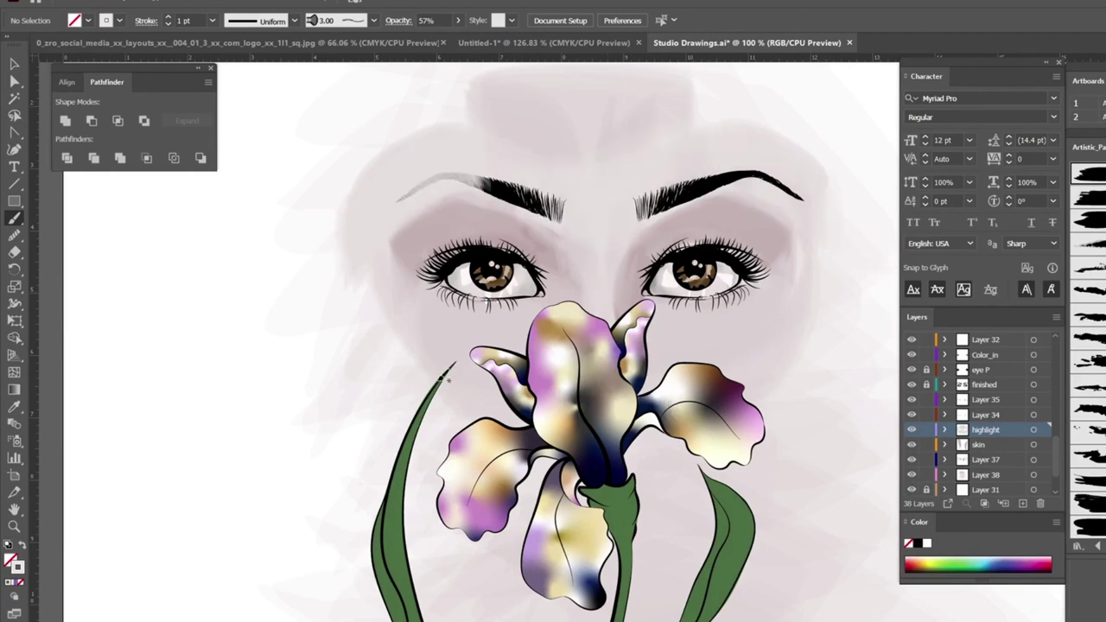
key("ctrl+z")
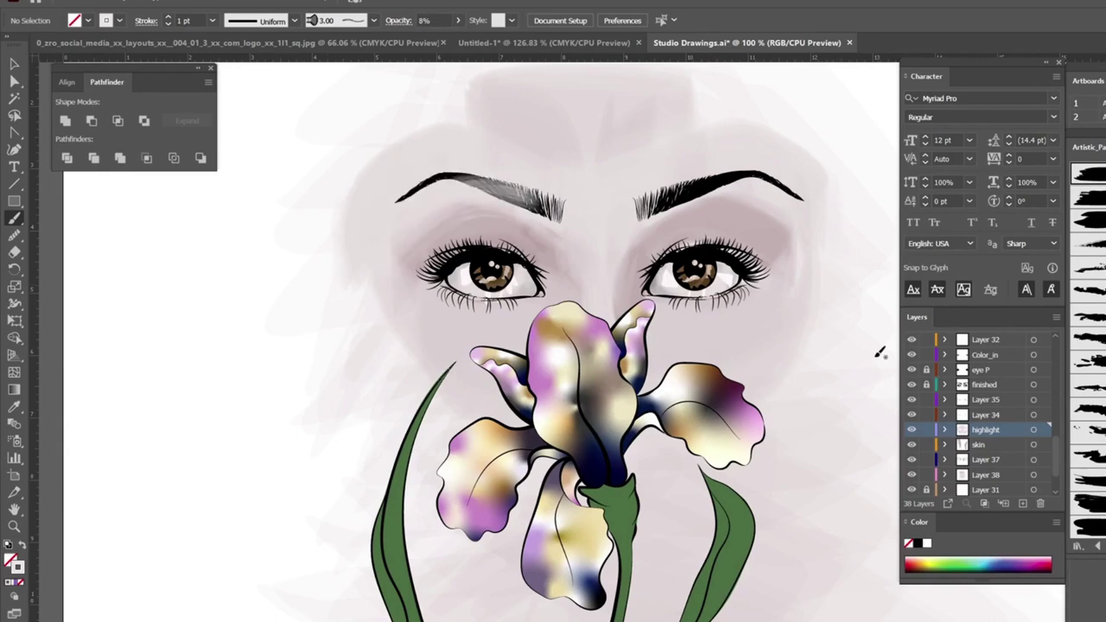
key("ctrl+z")
left_click_drag(800, 237, 747, 389)
key("v")
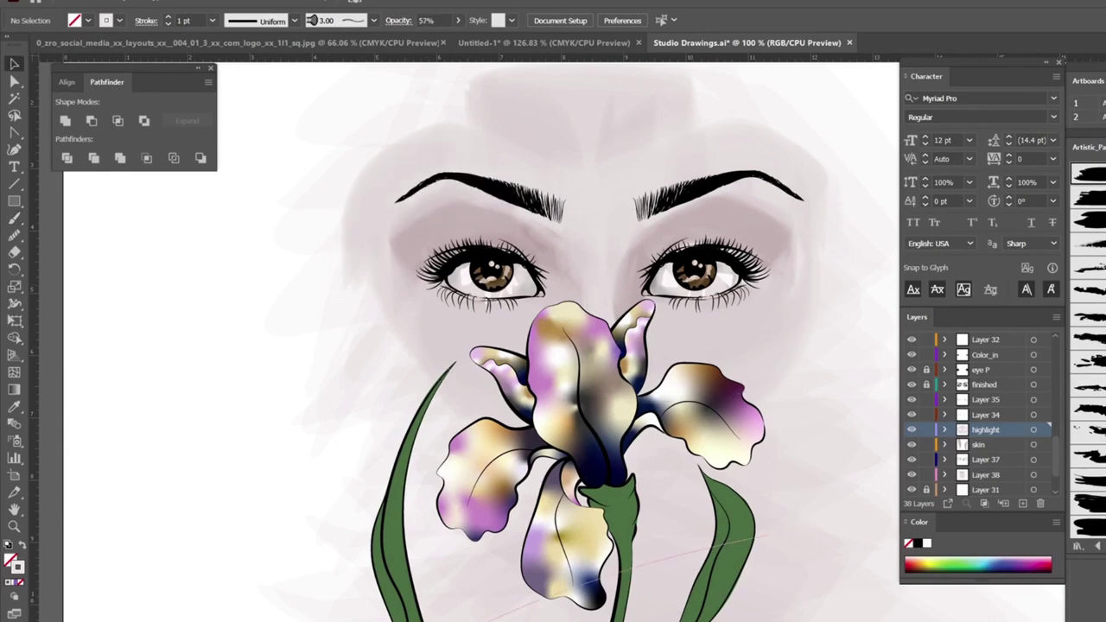
scroll(256, 349, "up", 1)
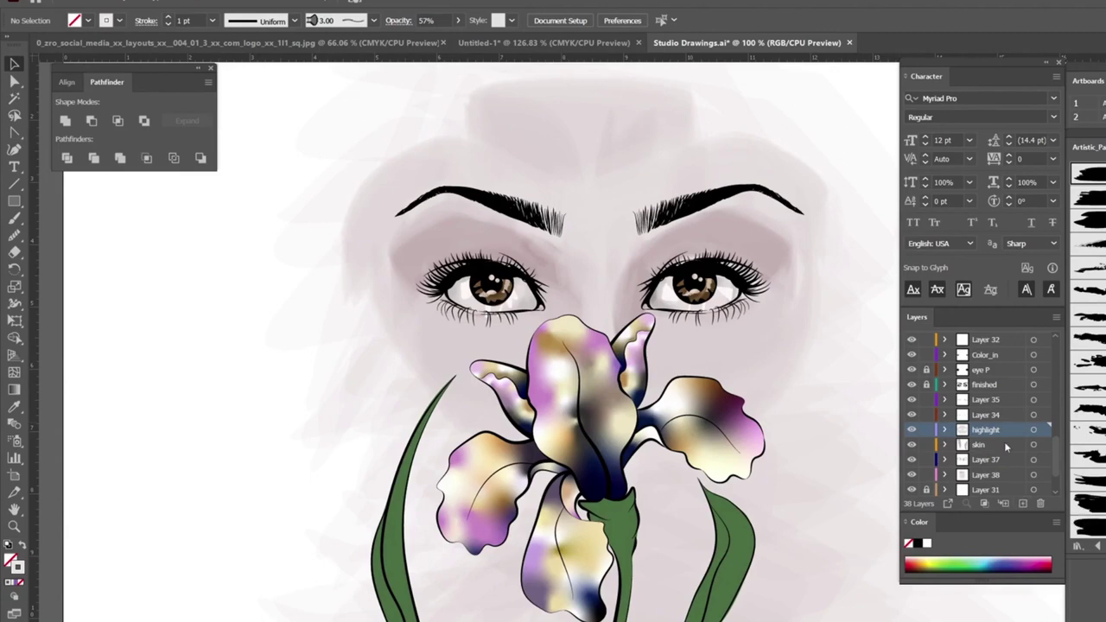
key("ctrl+z")
key("ctrl+z")
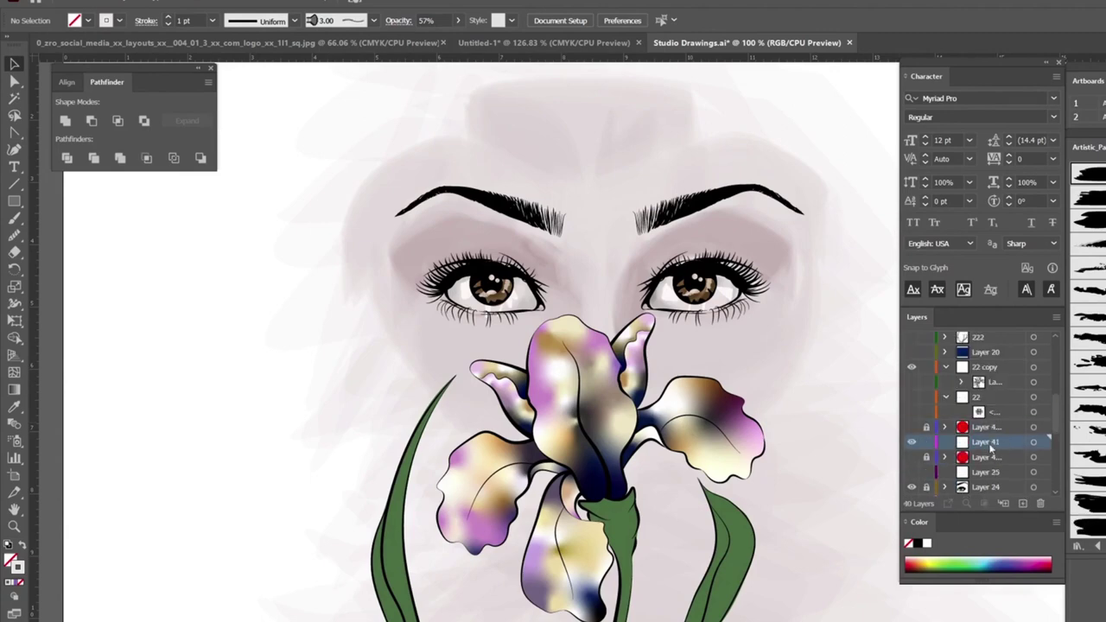
Prepare the Paintbrush for Layer 41 with a black stroke and a thin tapered art brush.
scroll(787, 462, "up", 3)
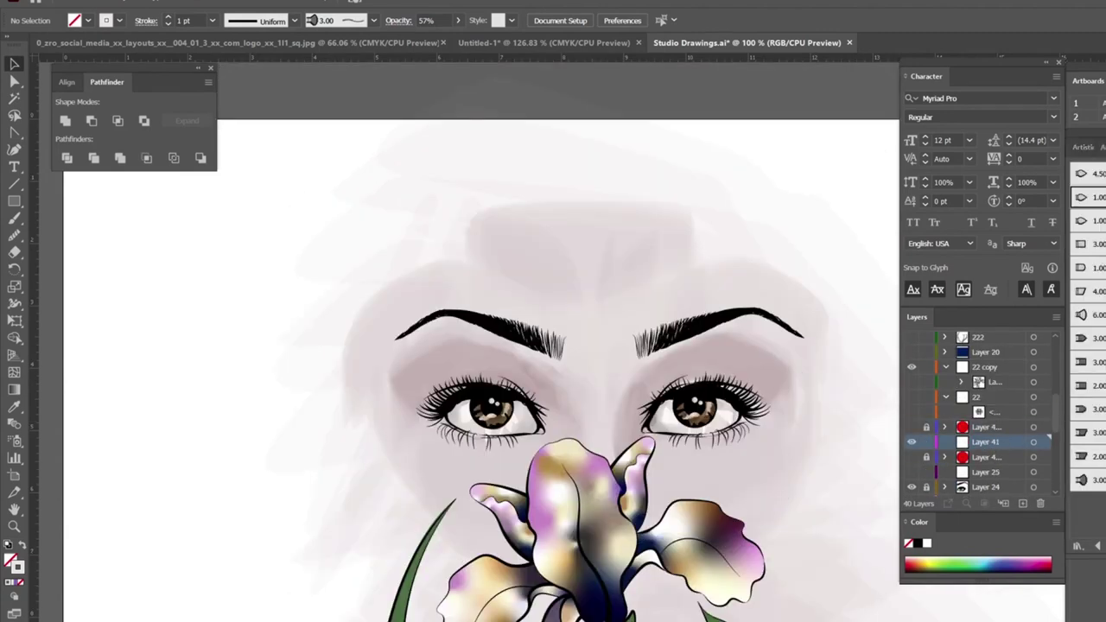
left_click(1081, 338)
key("b")
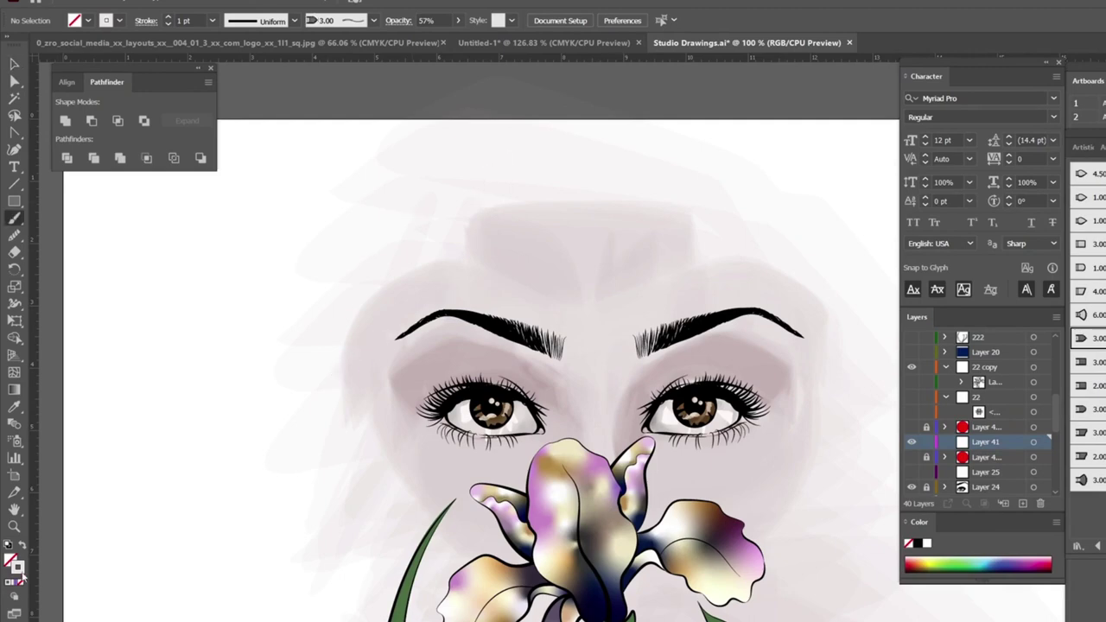
double_click(913, 542)
left_click(914, 508)
left_click(295, 20)
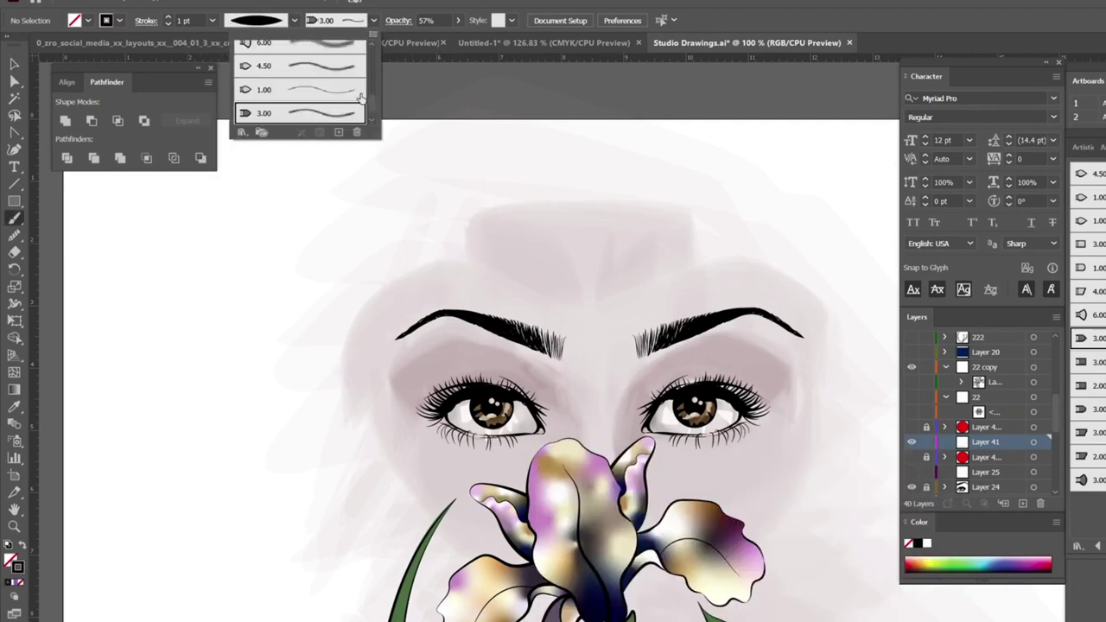
scroll(377, 53, "up", 2)
left_click(294, 75)
left_click(607, 176)
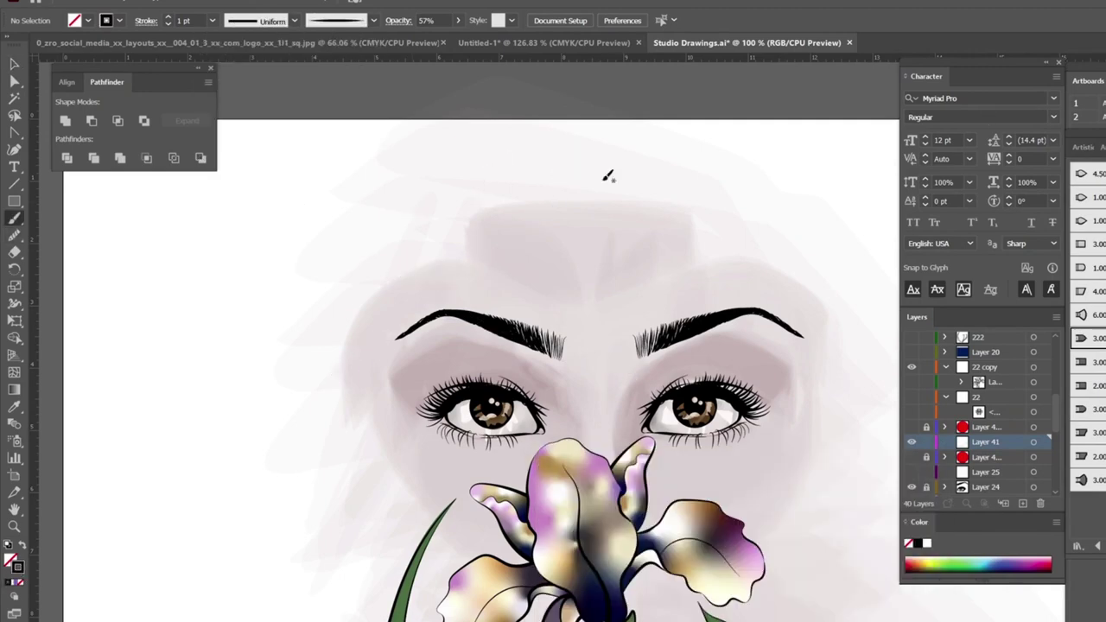
Draw thin curved hair strands falling from the crown over the forehead and towards both brows.
left_click(373, 20)
left_click_drag(372, 67, 373, 79)
left_click_drag(570, 155, 563, 311)
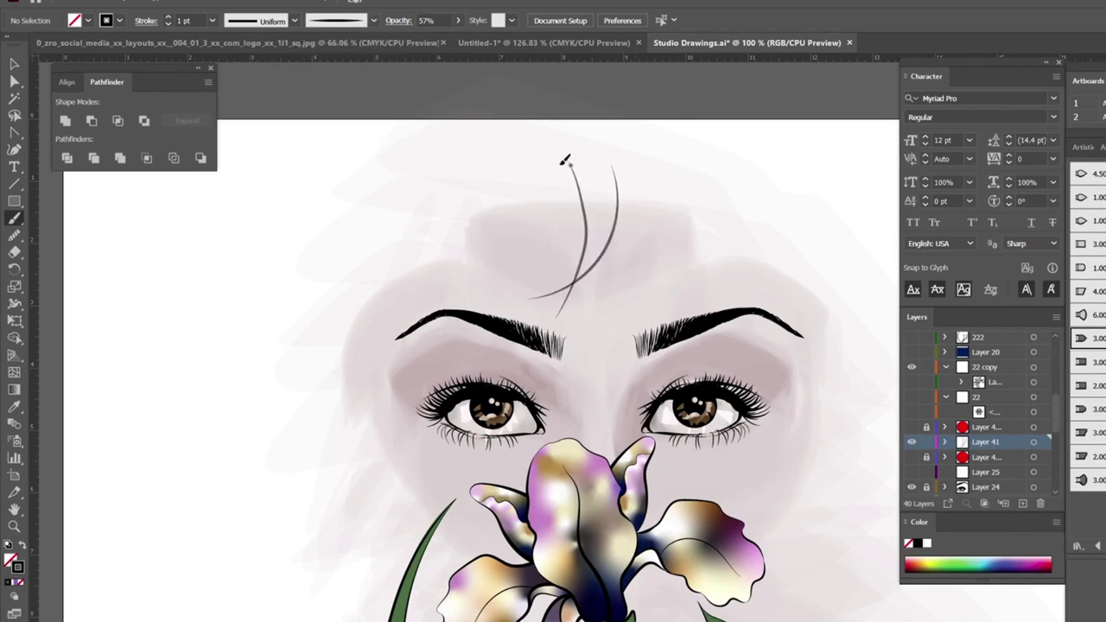
left_click_drag(562, 191, 452, 310)
left_click_drag(607, 126, 748, 342)
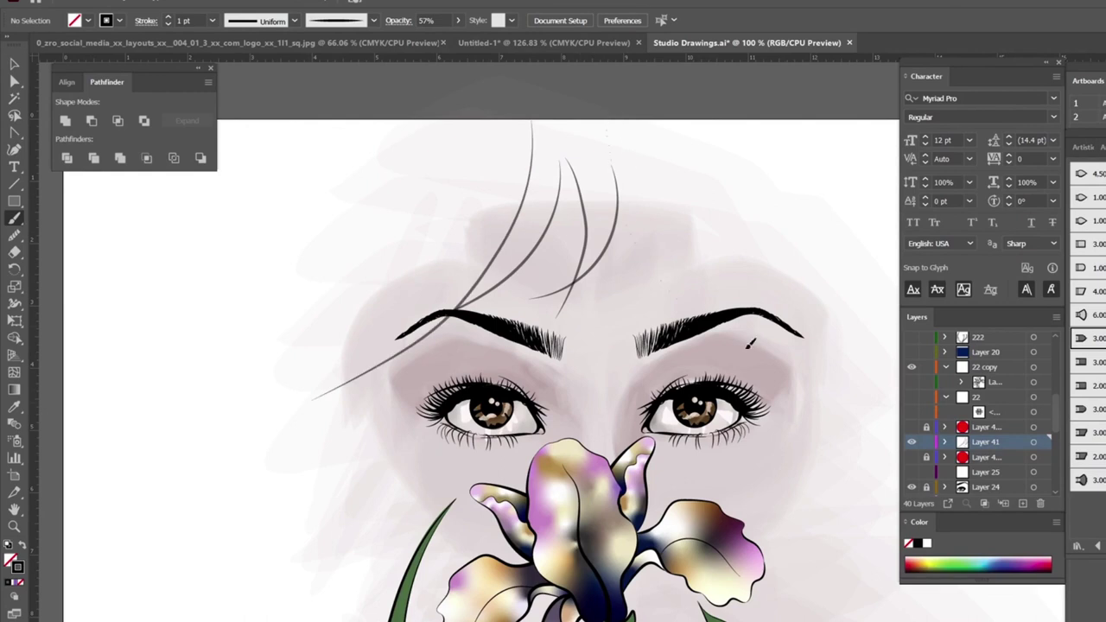
Try a thicker multi-strand art brush for hair on the left side of the face, and undo it.
left_click(374, 20)
left_click(333, 104)
left_click_drag(529, 190, 84, 481)
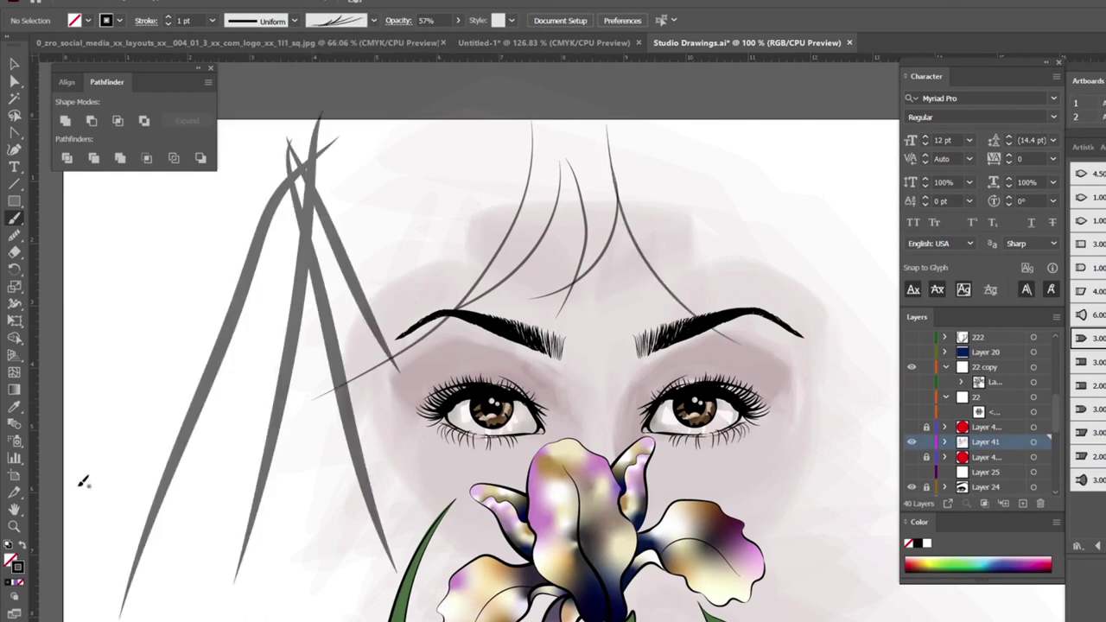
key("ctrl+z")
Return to the thin tapered brush and draw the outer hair curves on both sides plus a strand above the right brow.
left_click(373, 20)
left_click(286, 65)
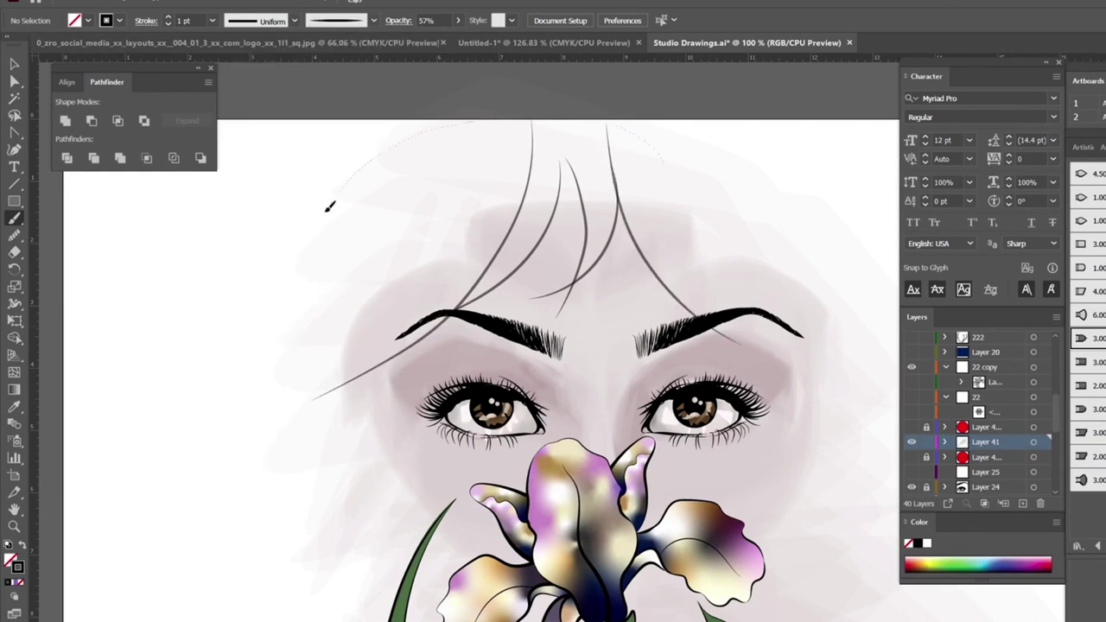
left_click_drag(328, 207, 294, 337)
mouse_move(664, 138)
left_mouse_down()
mouse_move(830, 233)
mouse_move(853, 453)
left_mouse_up()
left_click_drag(671, 202, 745, 354)
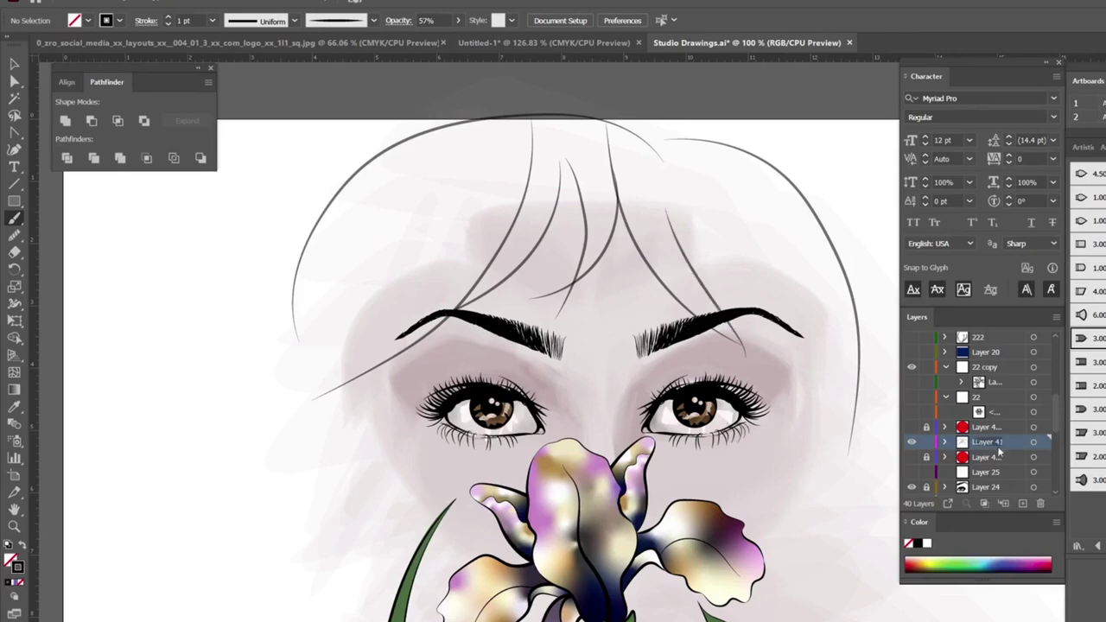
Rename the layer as hair, select all its strands and raise their opacity to 100%.
type("hair")
key("Return")
left_click(1033, 441)
key("v")
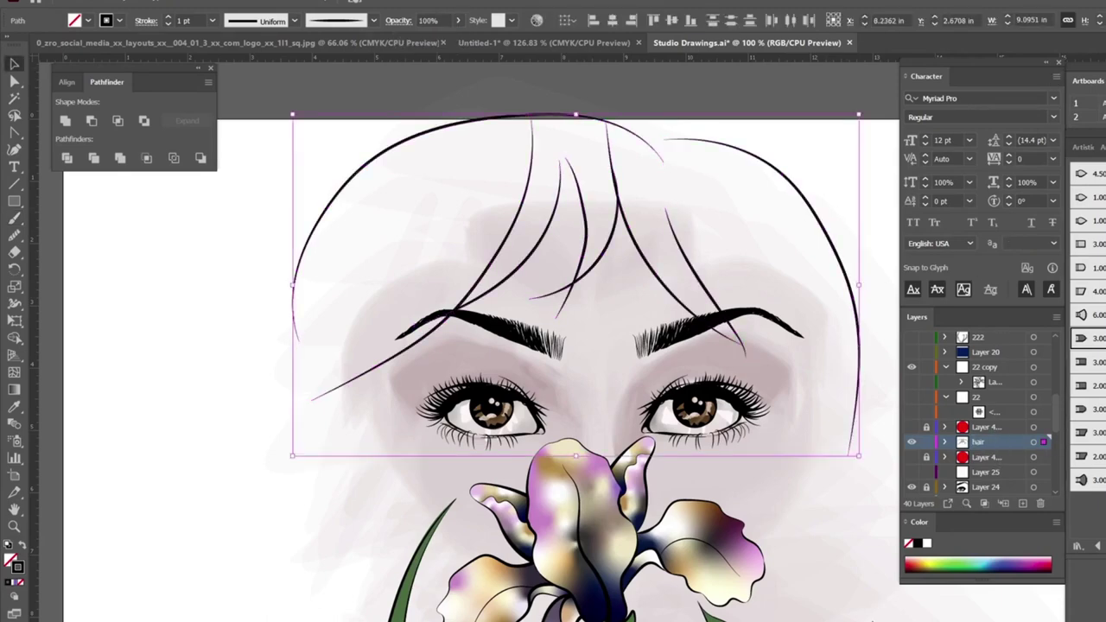
Adjust the left forehead strand and outer hair curve, and extend the artboard upward beyond the top of the hair.
mouse_move(538, 158)
left_mouse_down()
mouse_move(646, 139)
mouse_move(573, 107)
left_mouse_up()
key("shift+o")
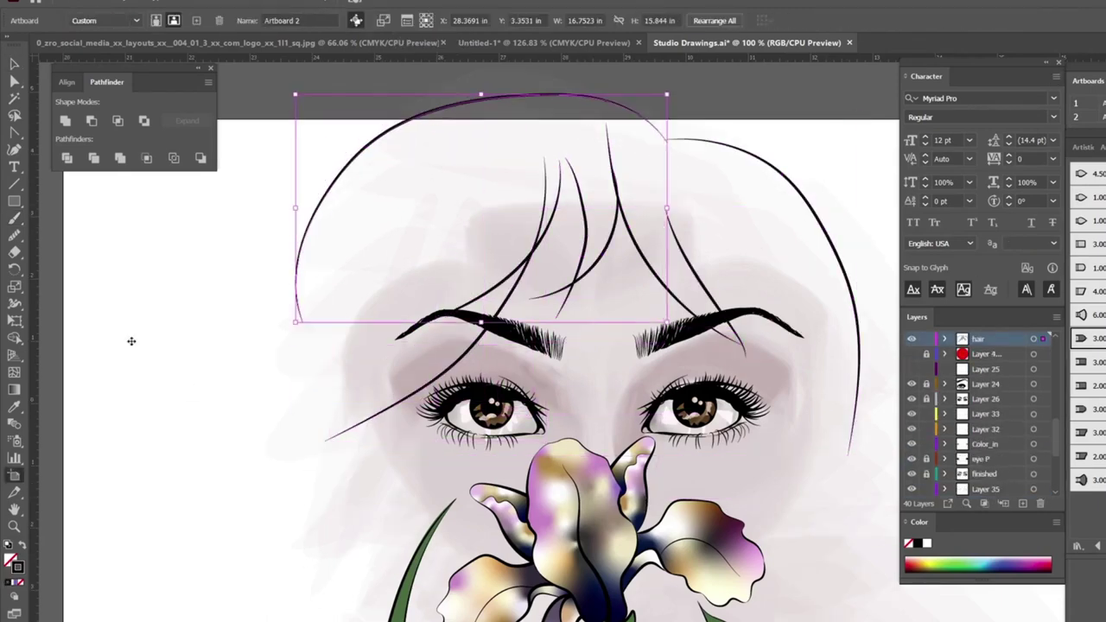
scroll(131, 341, "up", 2)
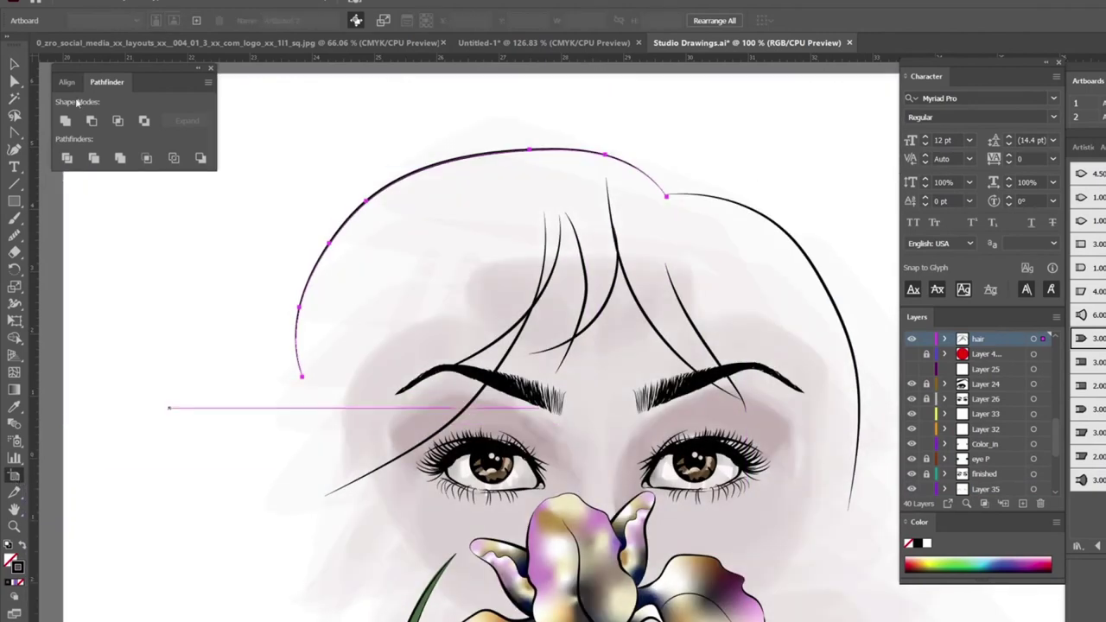
Replace the wide left hair curve with two narrower curves running from the left temple to the crown.
key("Delete")
key("b")
left_click_drag(656, 181, 656, 182)
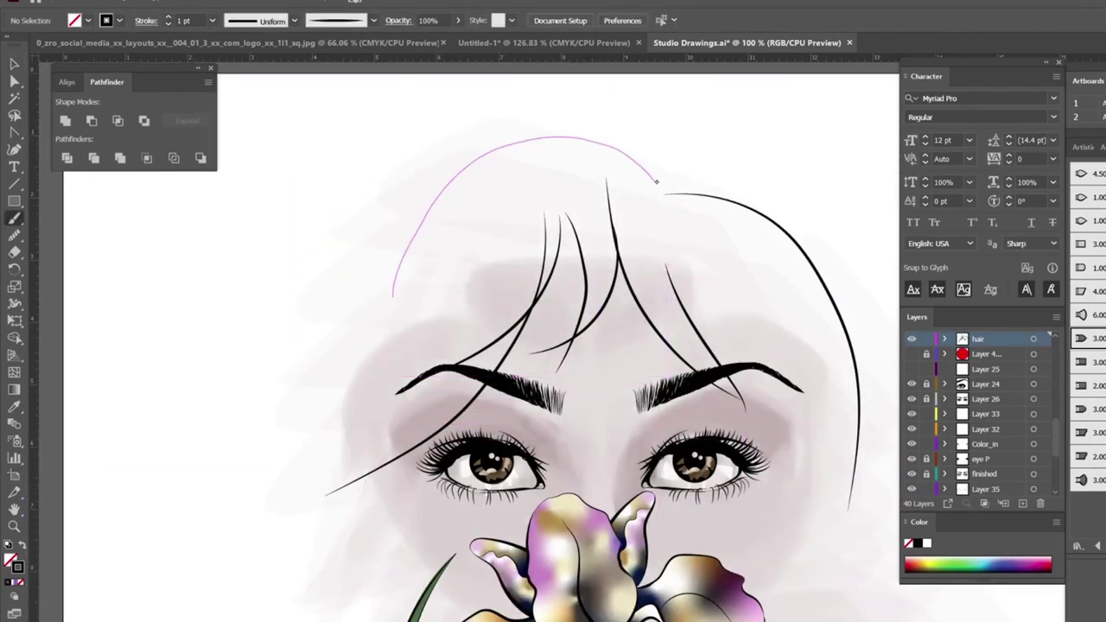
key("ctrl+z")
key("ctrl+shift+z")
left_click_drag(374, 361, 503, 145)
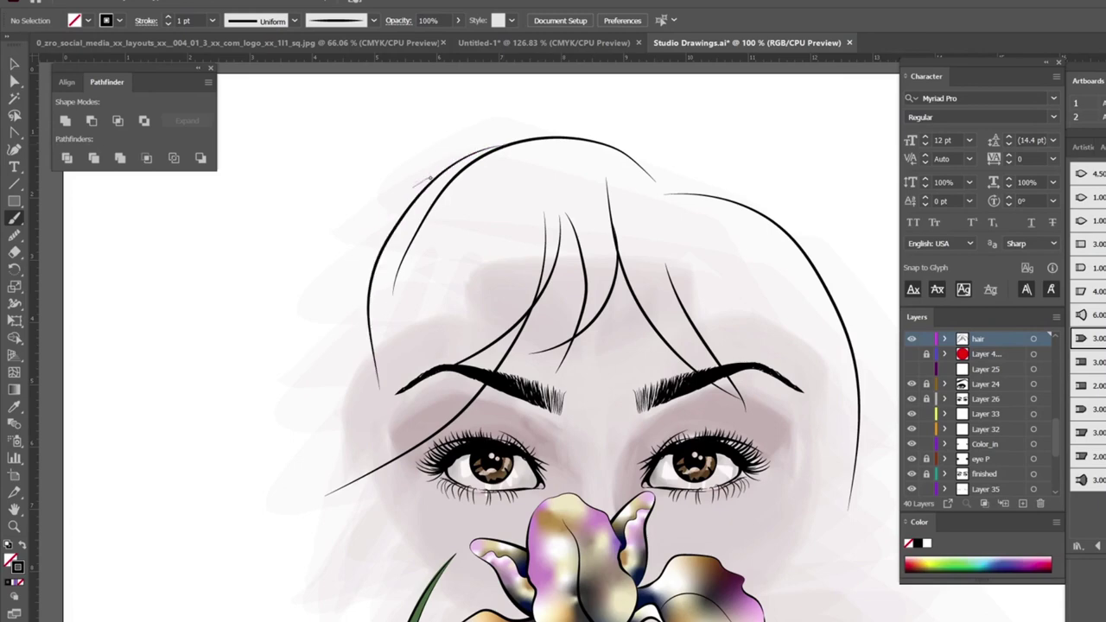
Draw long hair strands down the left side of the face and a thin strand crossing the left brow.
mouse_move(429, 178)
left_mouse_down()
mouse_move(370, 489)
mouse_move(397, 603)
left_mouse_up()
key("ctrl+z")
left_click_drag(395, 492, 505, 274)
Draw long curved strands down the right side of the face, a wavy strand across the right brow and a crown curve.
left_click_drag(859, 298, 665, 193)
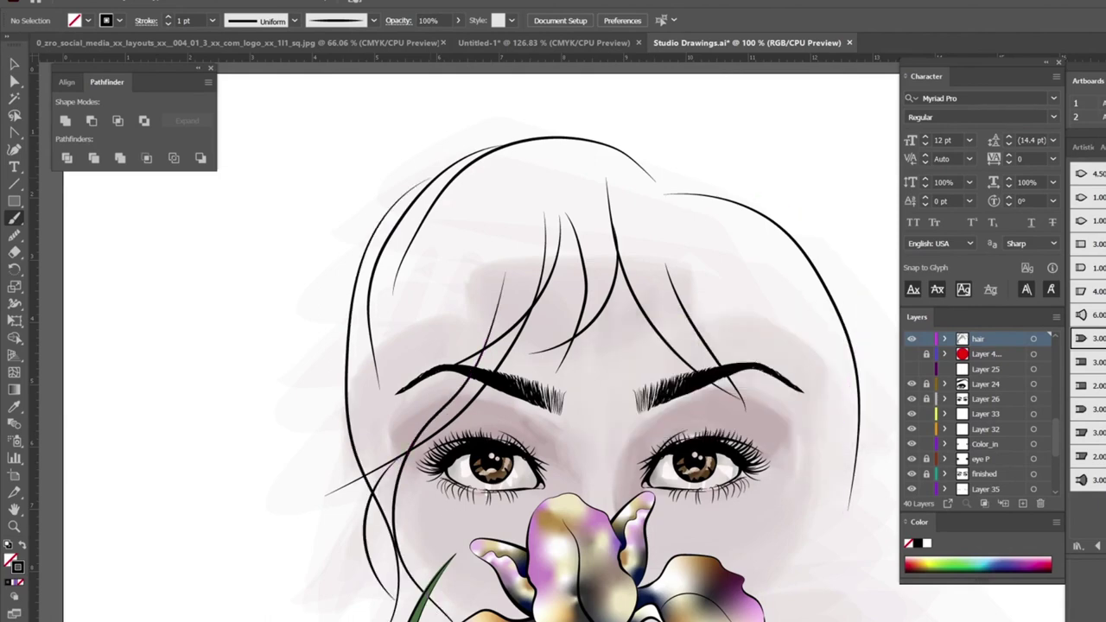
mouse_move(773, 615)
left_mouse_down()
mouse_move(815, 407)
mouse_move(671, 223)
left_mouse_up()
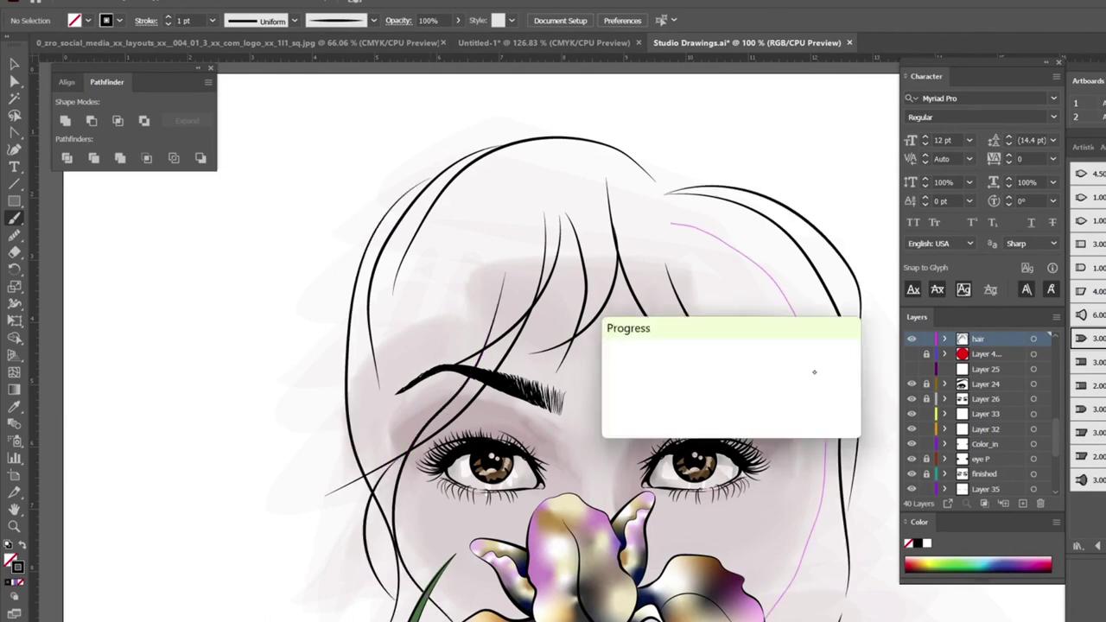
left_click_drag(818, 394, 818, 394)
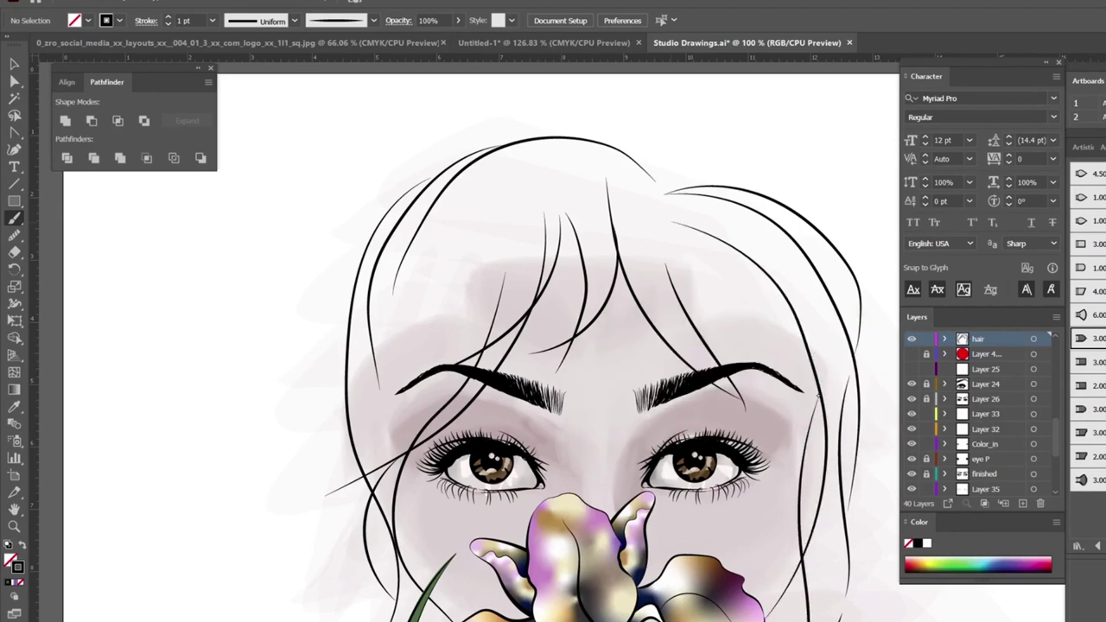
left_click_drag(776, 427, 685, 237)
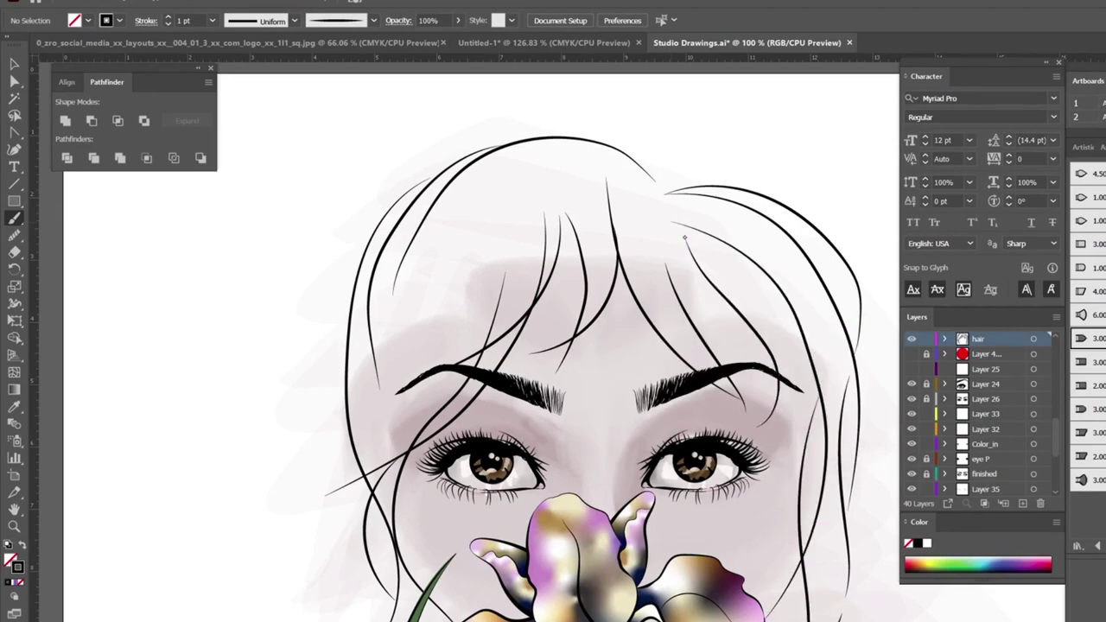
left_click_drag(667, 188, 569, 134)
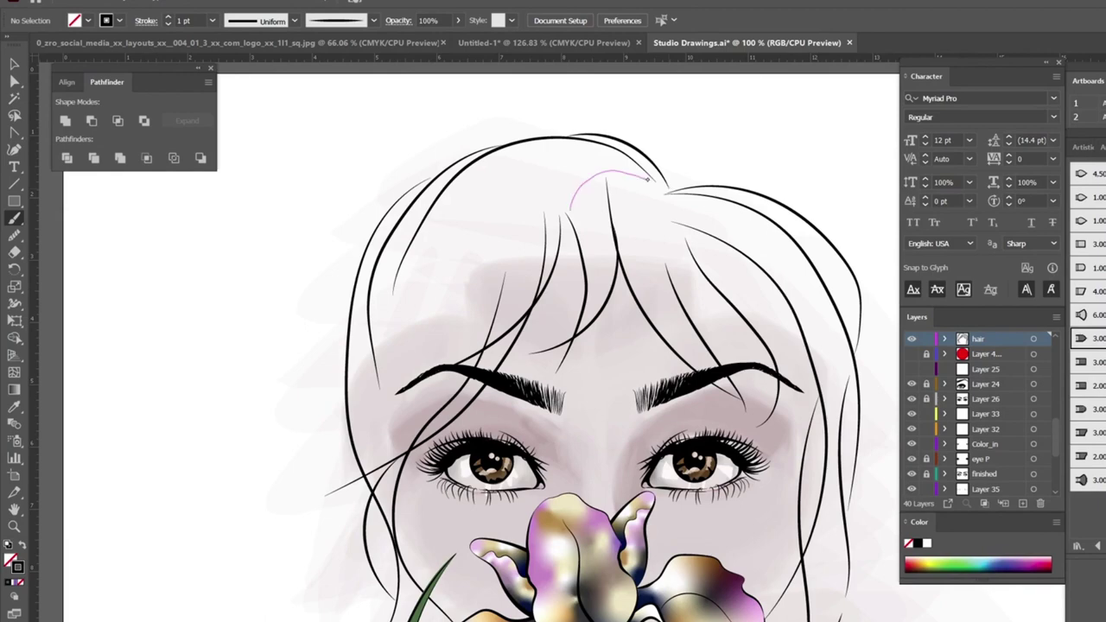
Draw curved strands from the parting over the left forehead and down beside the left eye, plus one strand over the right forehead.
mouse_move(646, 178)
left_mouse_down()
mouse_move(506, 307)
mouse_move(467, 371)
left_mouse_up()
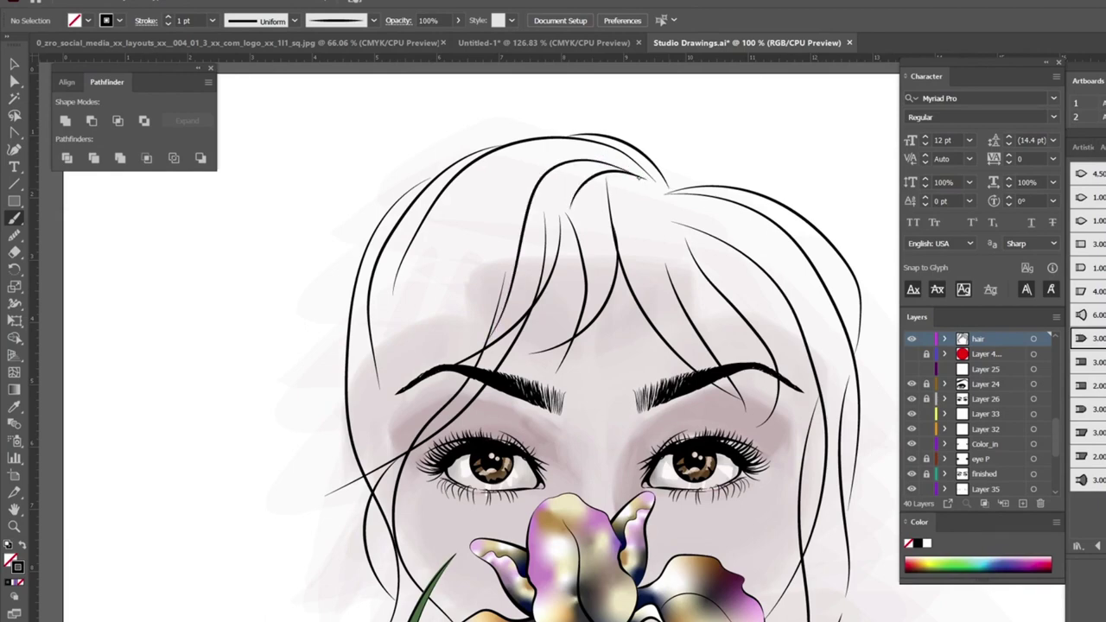
left_click_drag(418, 451, 428, 506)
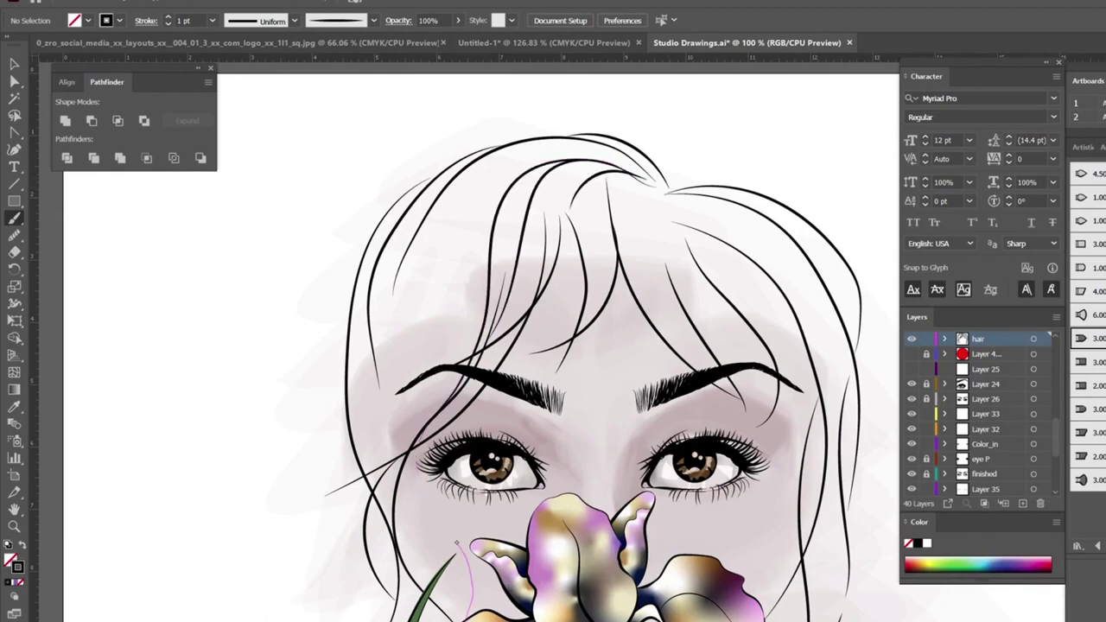
left_click_drag(449, 284, 433, 413)
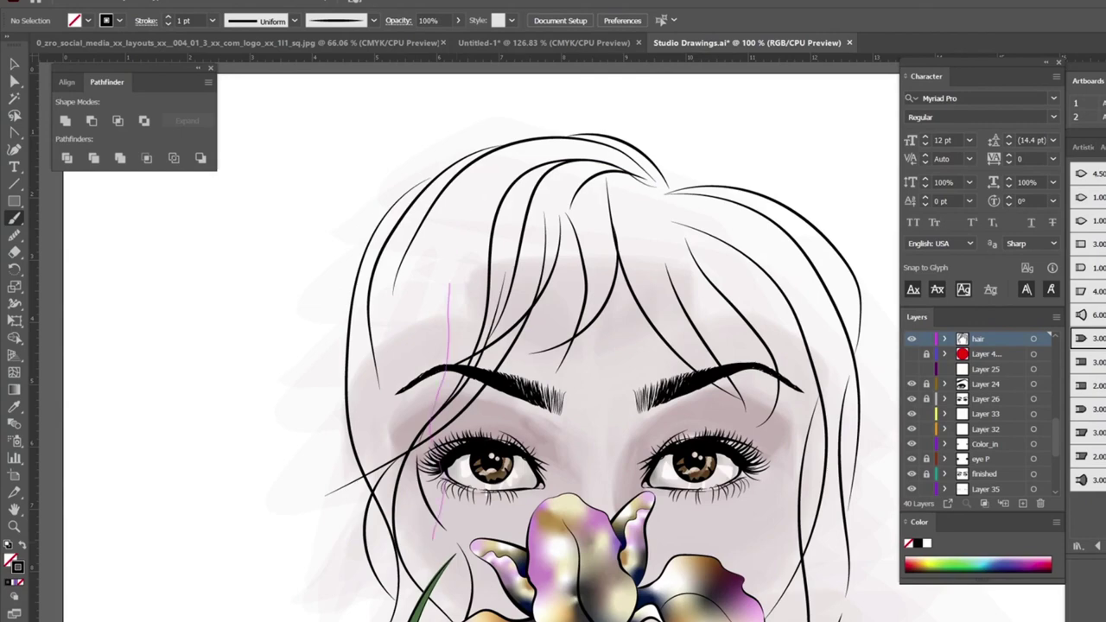
left_click_drag(434, 536, 456, 618)
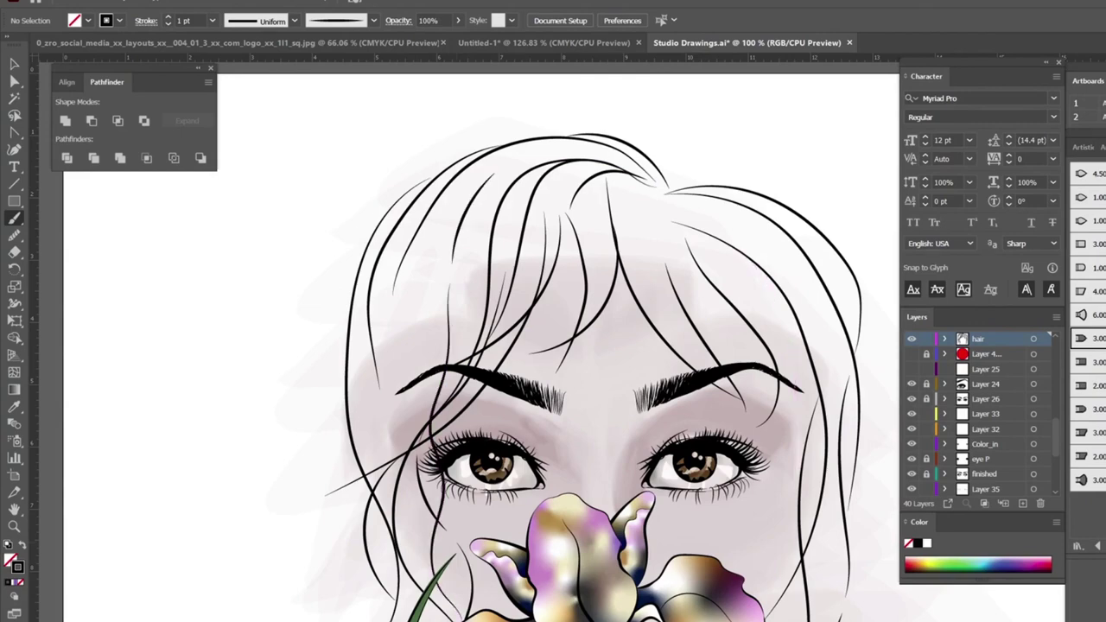
left_click_drag(748, 257, 790, 470)
Draw outer hair curves over the crown and short strands from the parting toward the right side of the head.
left_click_drag(674, 180, 429, 184)
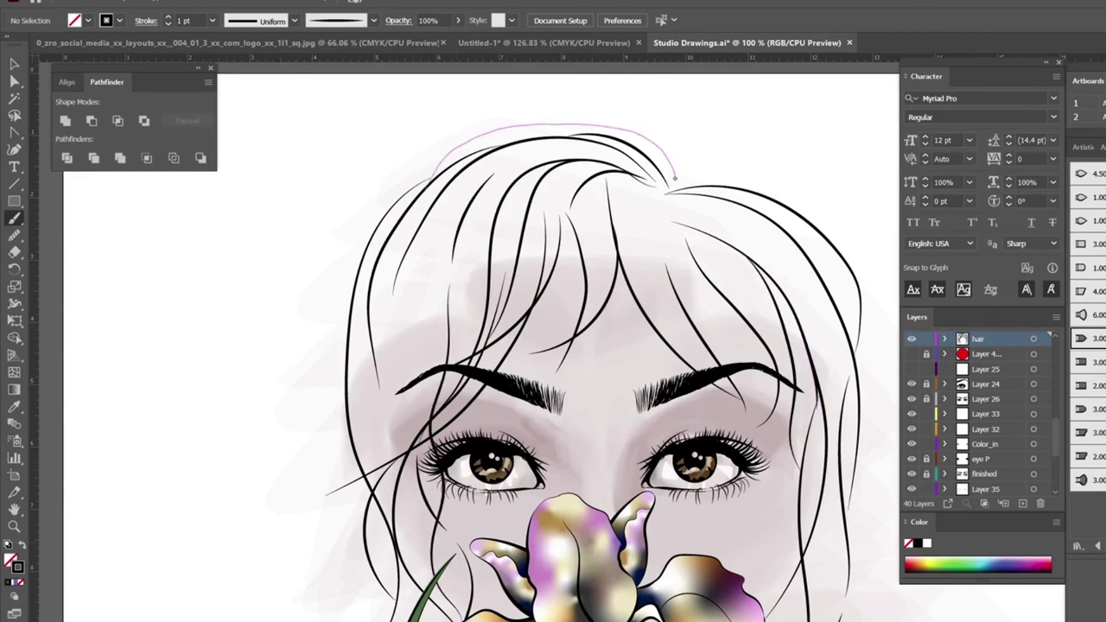
mouse_move(653, 140)
left_mouse_down()
mouse_move(679, 163)
mouse_move(777, 199)
left_mouse_up()
left_click_drag(635, 120, 546, 118)
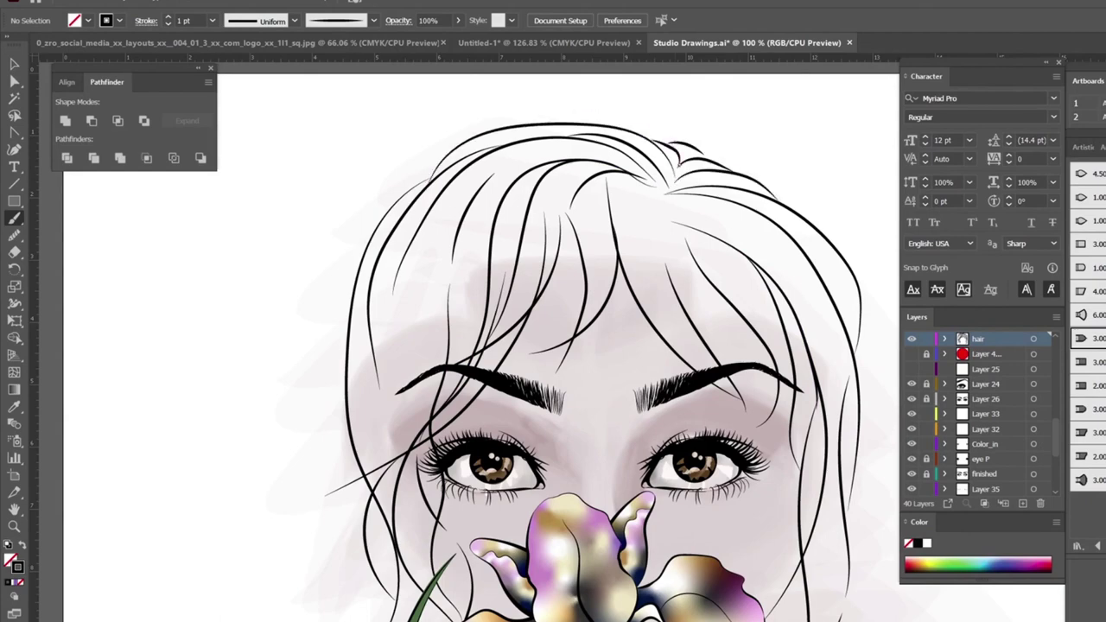
Draw a long strand down the left side of the face and a lower outer curve on the right side.
left_click_drag(397, 312, 425, 620)
scroll(559, 548, "down", 3)
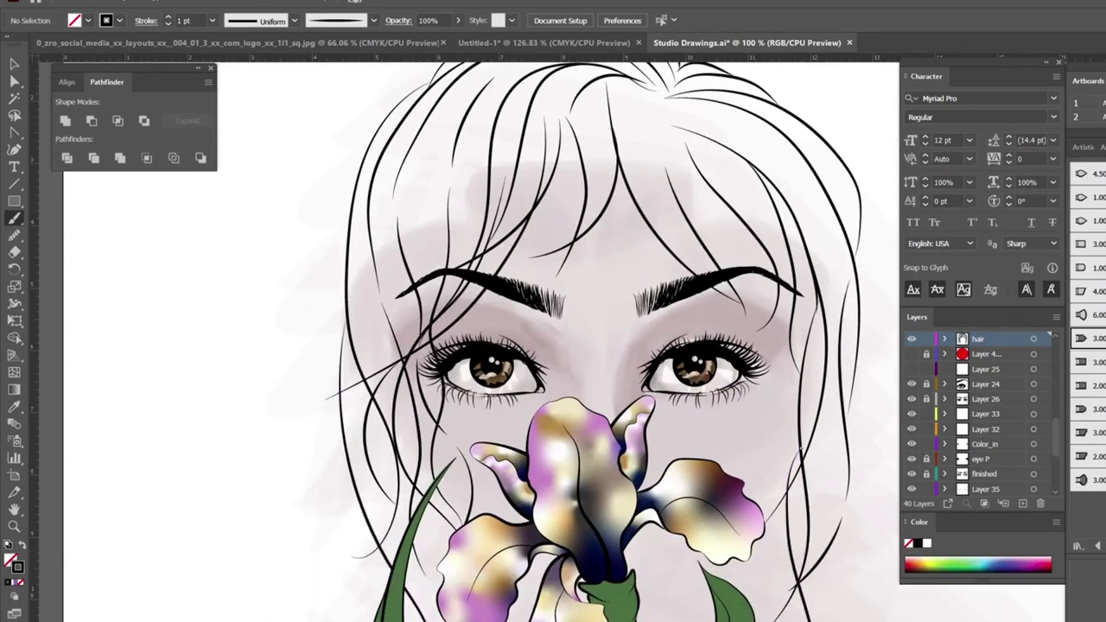
left_click_drag(808, 589, 858, 376)
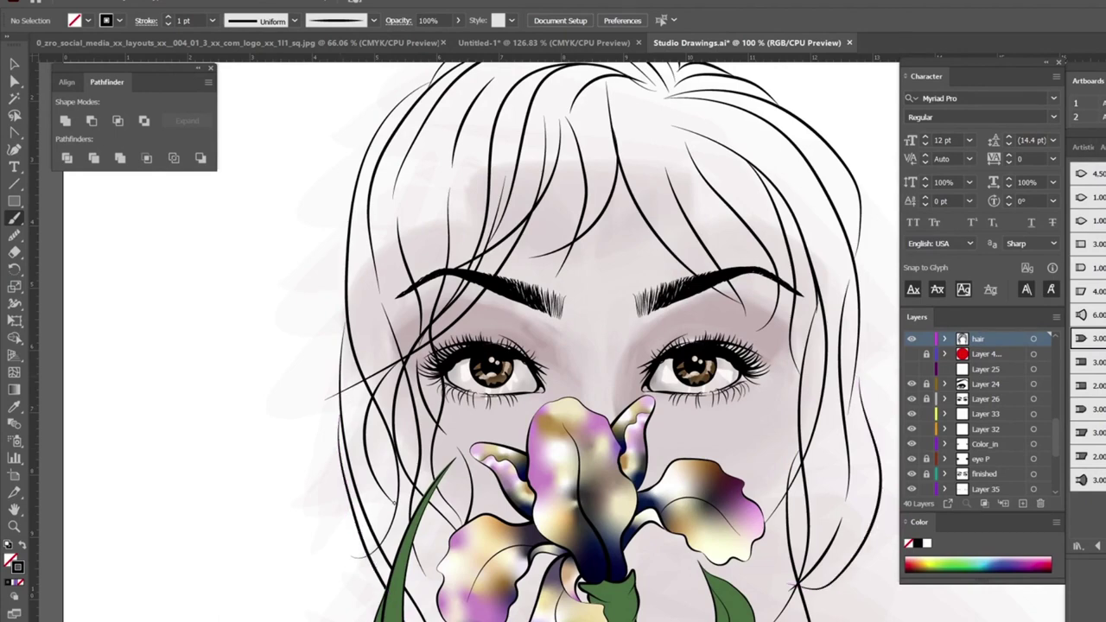
Cut off the tail of the strand crossing the left temple with the Scissors tool and adjust the anchor points of neighbouring strands.
key("v")
left_click(352, 384)
left_click(15, 251)
left_click(61, 271)
left_click(395, 363)
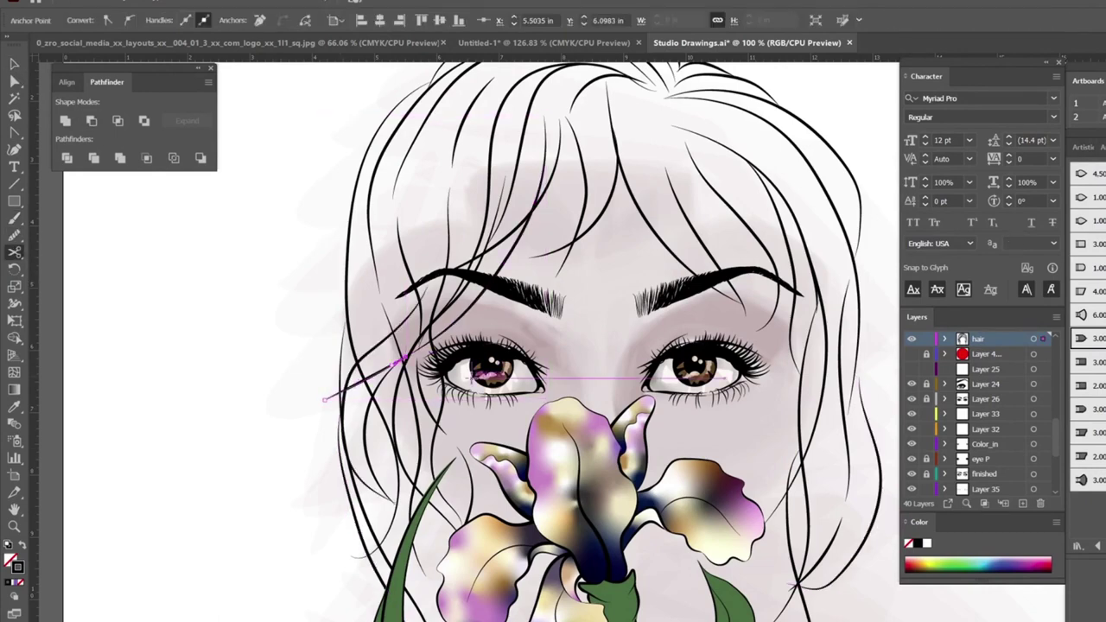
key("a")
left_click_drag(370, 350, 372, 353)
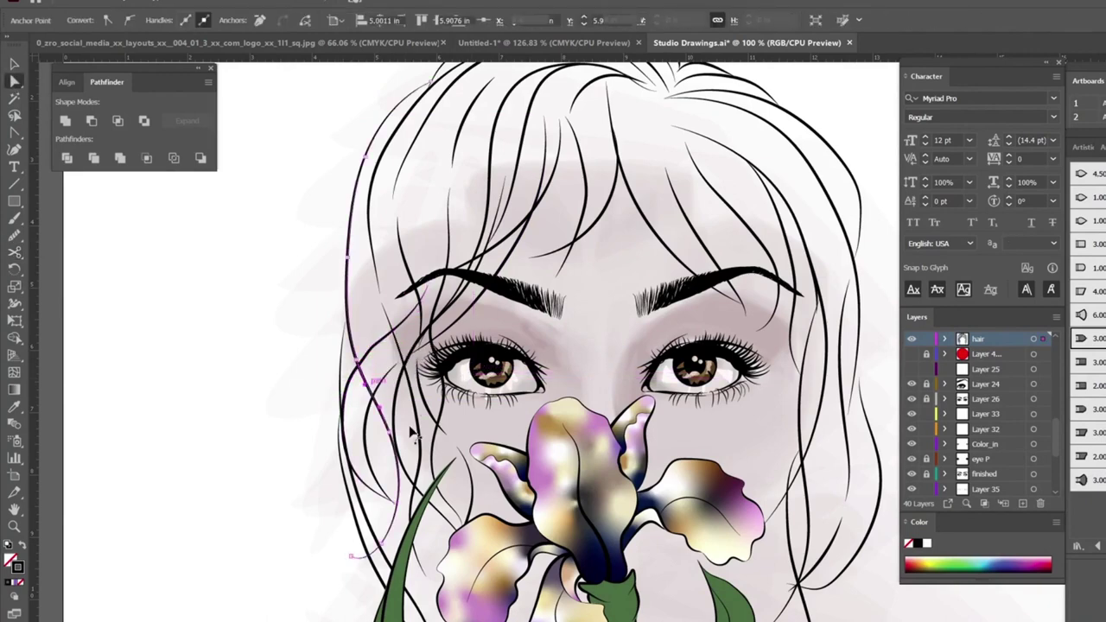
left_click(449, 188)
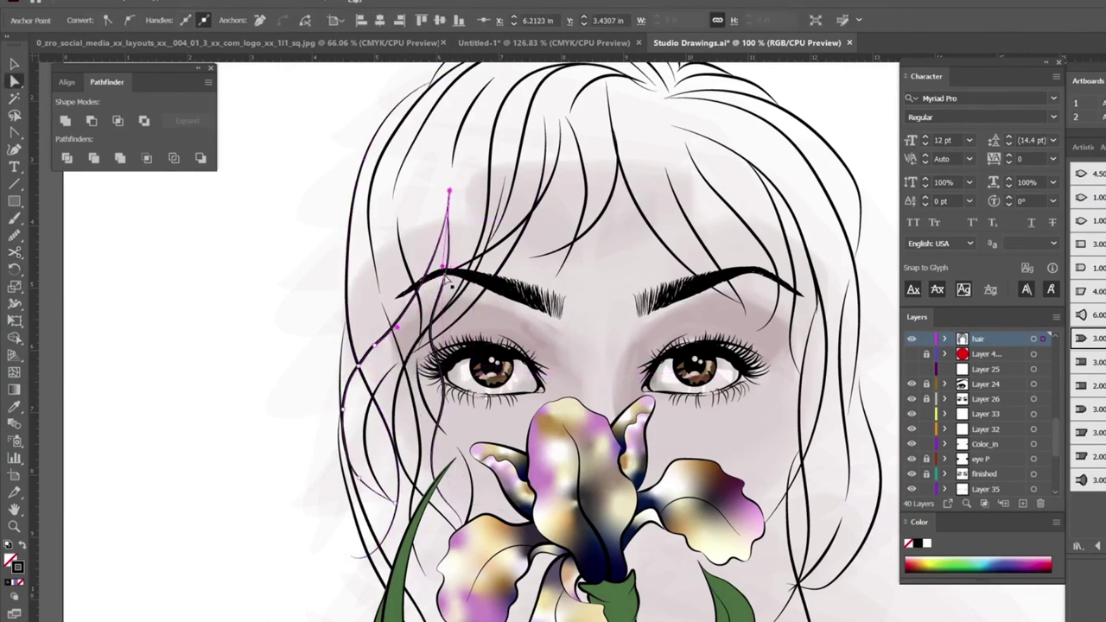
left_click(815, 591)
left_click_drag(825, 577, 866, 580)
Create a new layer above Layer 38 and name it "color hair".
scroll(587, 345, "up", 2)
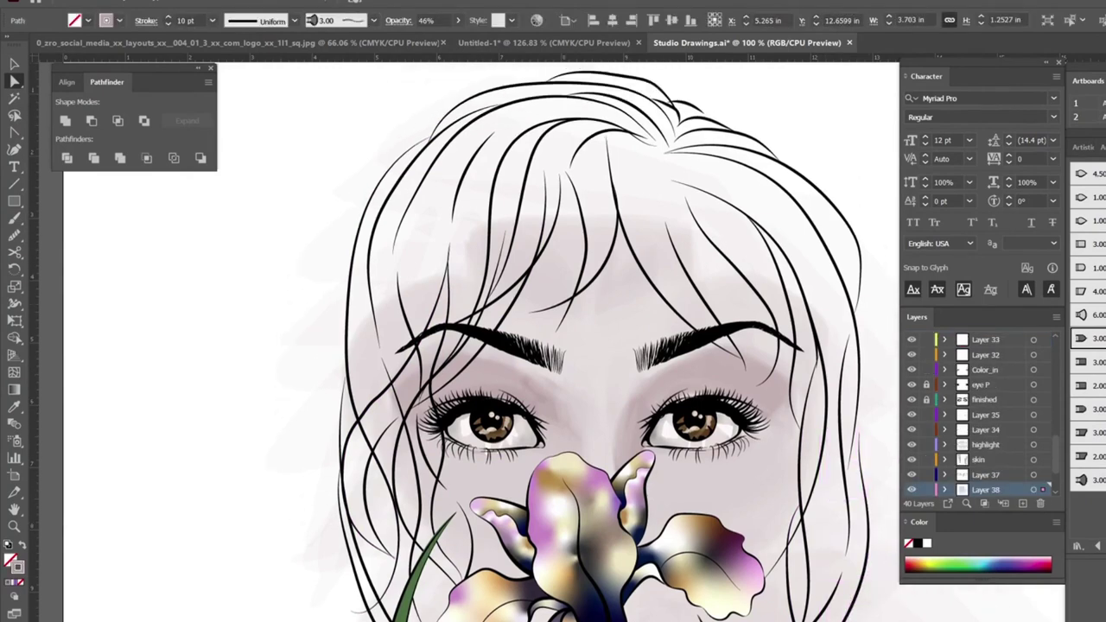
left_click(1002, 503)
double_click(985, 444)
type("color heir")
key("Return")
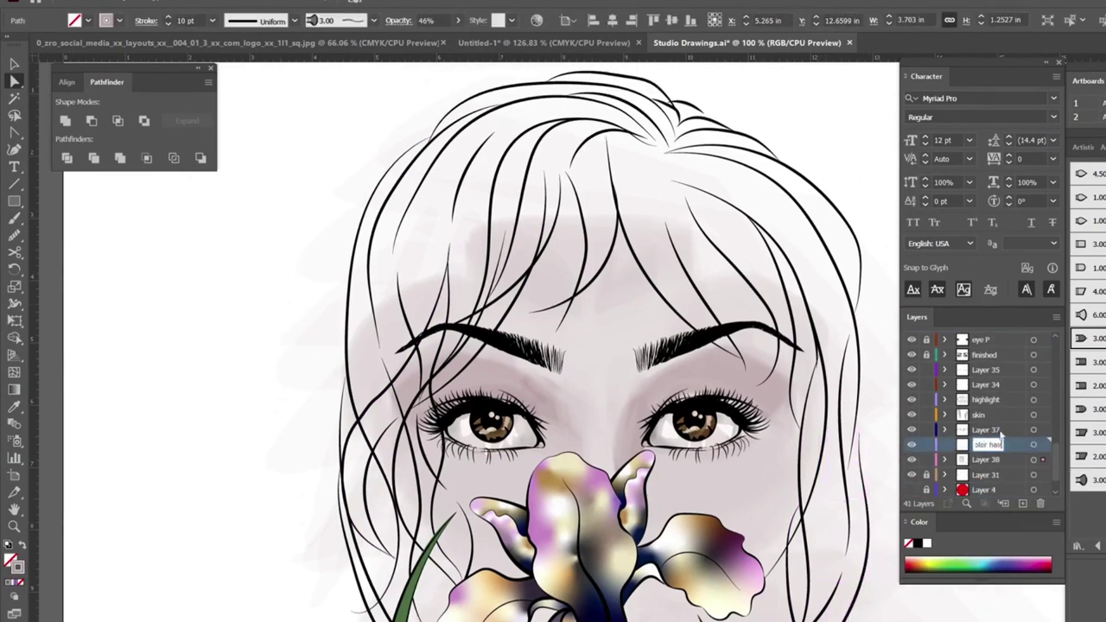
Set up the Paintbrush with a dark brown stroke (H 33°, S 69%, B 33%), the Touch Calligraphic brush and a 10 pt width.
key("b")
double_click(17, 566)
left_click(705, 605)
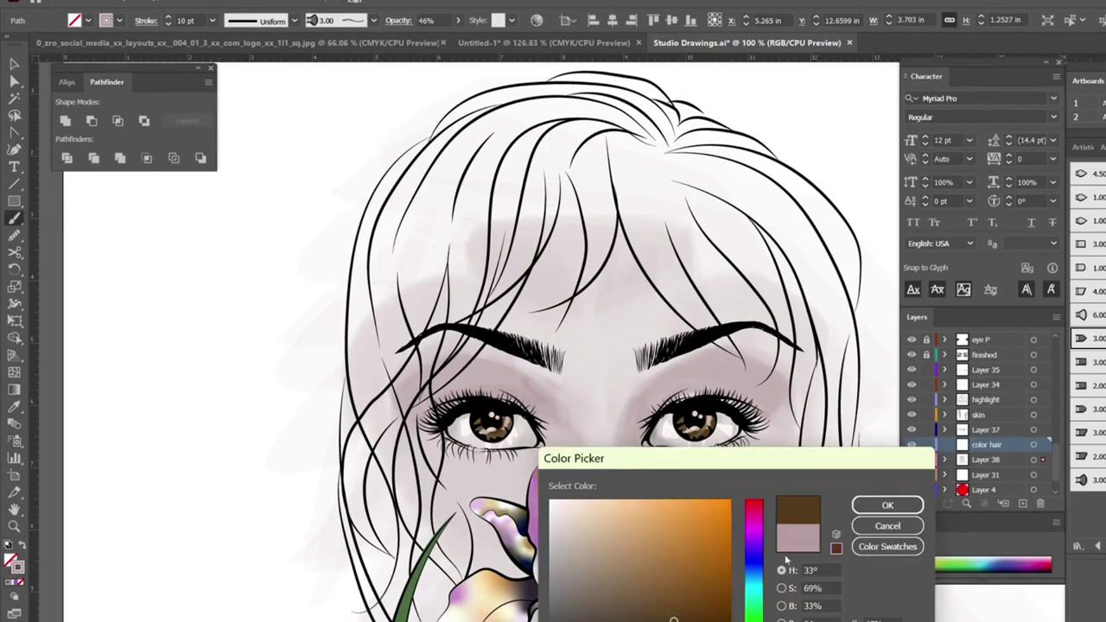
left_click(887, 505)
left_click(374, 20)
left_click(316, 52)
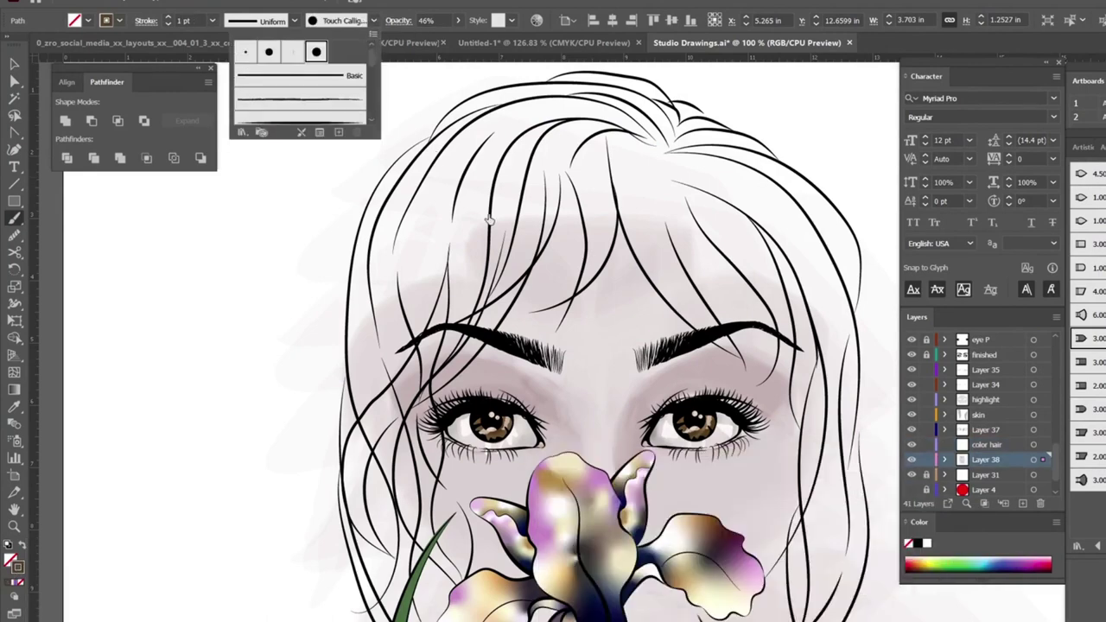
left_click(211, 20)
left_click(233, 226)
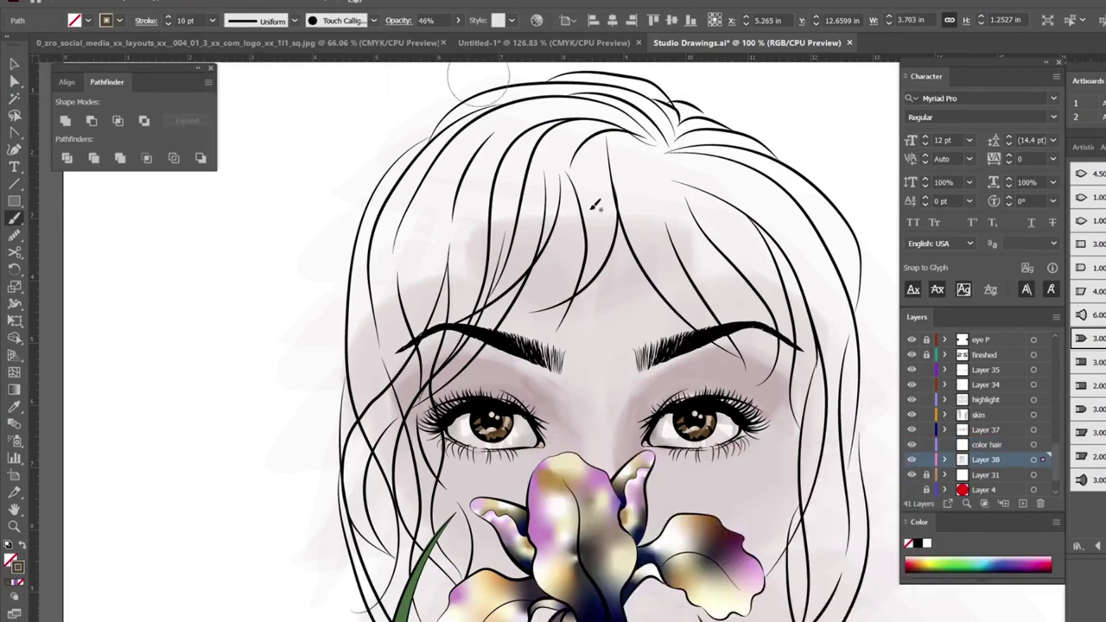
Paint broad brown strokes from the parting over the crown and down both sides of the hair.
left_click(630, 128)
mouse_move(631, 124)
left_mouse_down()
mouse_move(444, 176)
mouse_move(392, 401)
mouse_move(396, 572)
mouse_move(436, 615)
left_mouse_up()
left_click_drag(609, 121, 363, 393)
mouse_move(371, 346)
left_mouse_down()
mouse_move(372, 389)
mouse_move(435, 557)
mouse_move(436, 597)
left_mouse_up()
mouse_move(648, 130)
left_mouse_down()
mouse_move(699, 229)
mouse_move(821, 380)
mouse_move(829, 363)
mouse_move(825, 615)
left_mouse_up()
Select all artwork on Layer 38 and set its opacity to 78%.
left_click(1033, 459)
left_click(458, 20)
left_click_drag(430, 39, 446, 45)
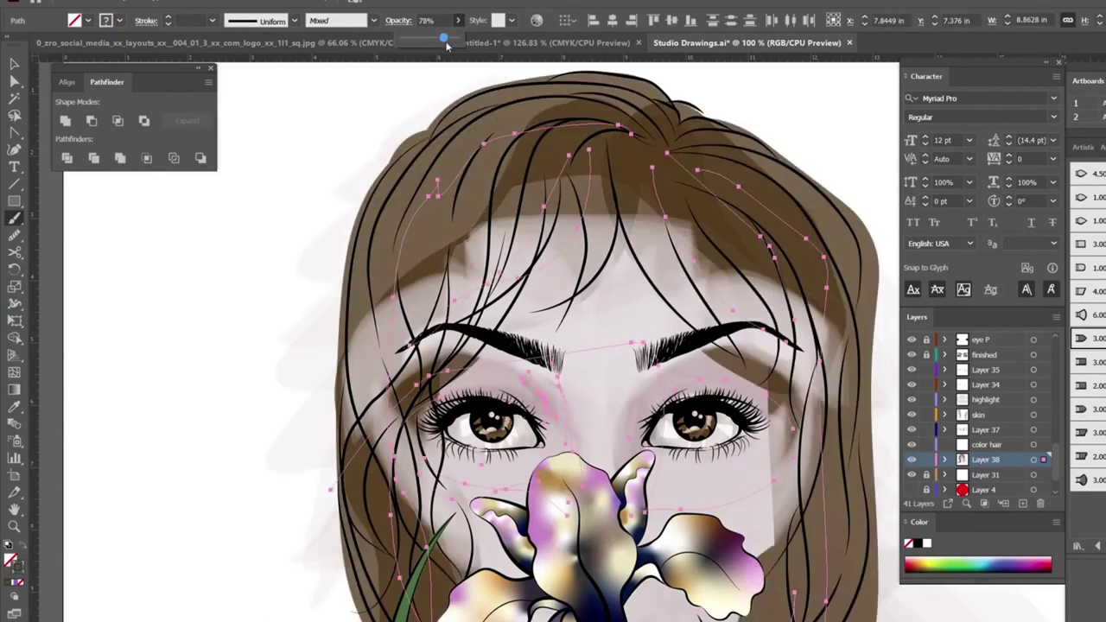
Move the outer brown hair strokes from Layer 38 to the color hair layer.
key("v")
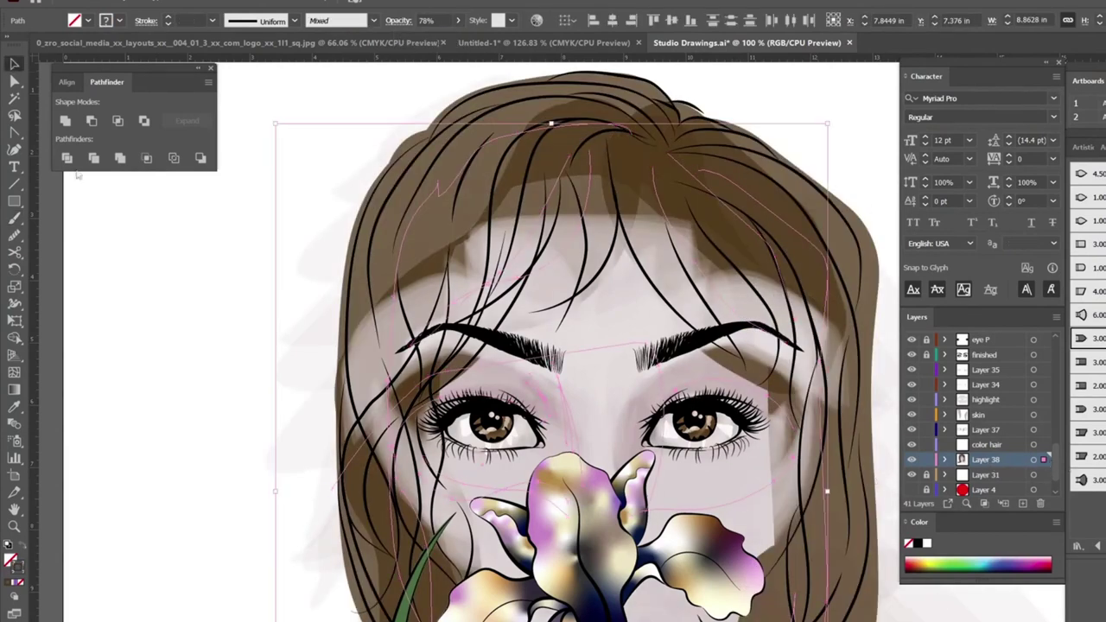
left_click(1044, 462)
left_click_drag(1044, 463, 1044, 444)
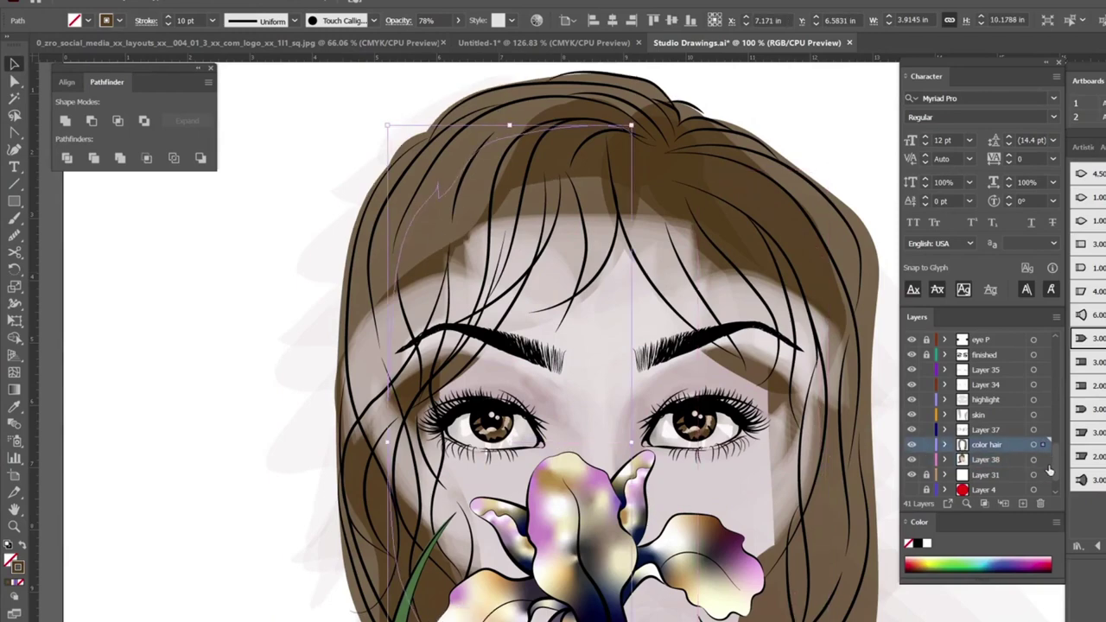
scroll(713, 474, "down", 2)
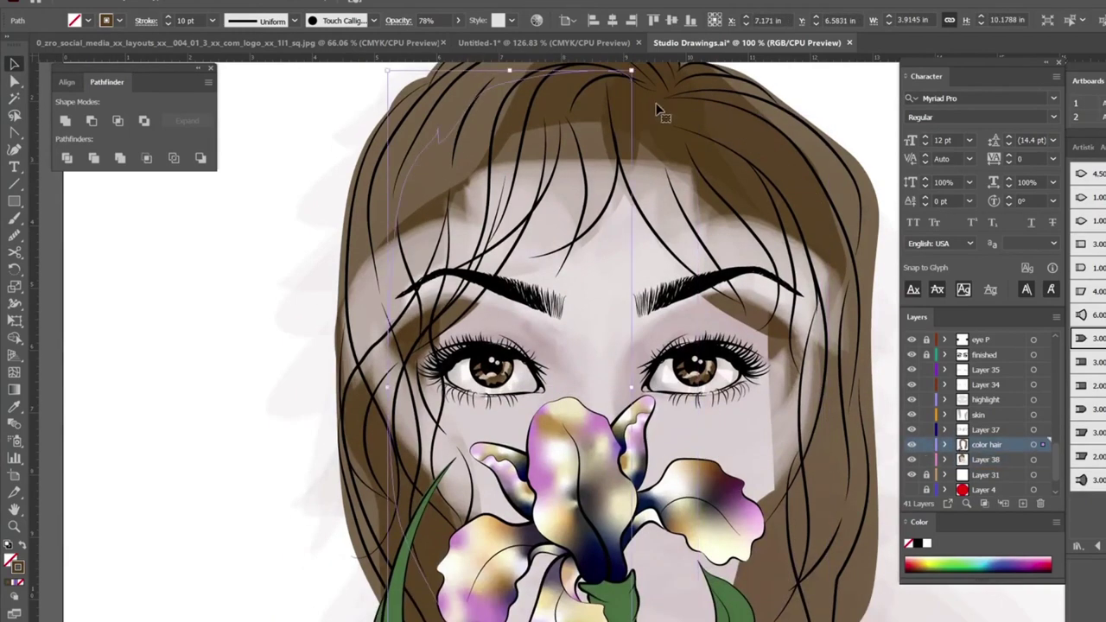
left_click(663, 129)
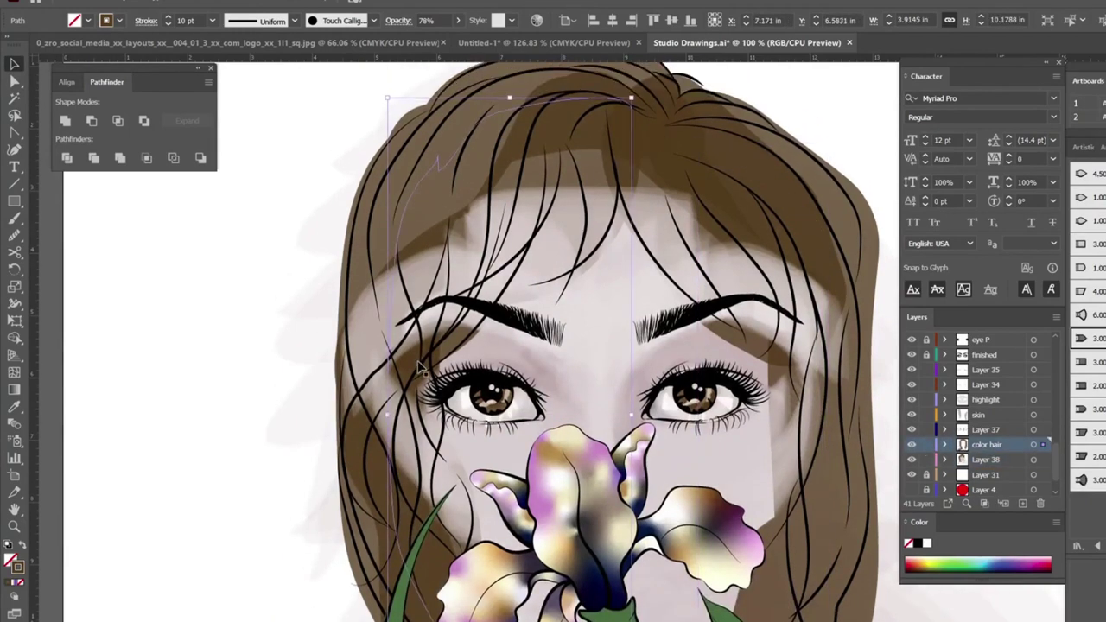
key("Delete")
With the color hair layer hidden, transfer the remaining brown strokes from Layer 38 to it.
left_click(655, 157)
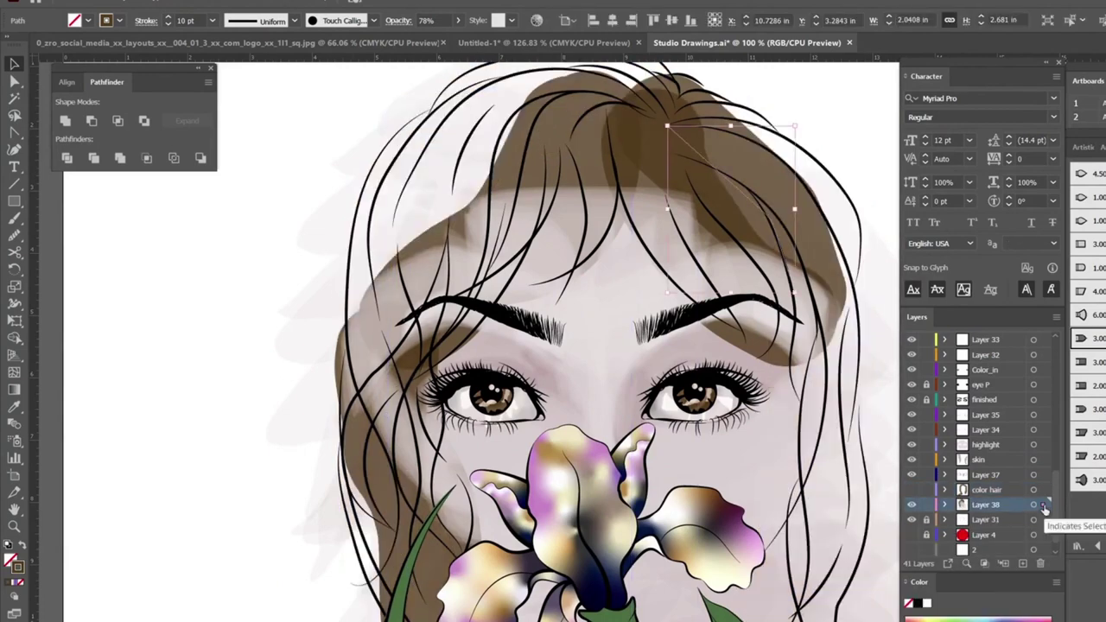
left_click_drag(1043, 519, 1044, 504)
left_click(649, 141)
key("Delete")
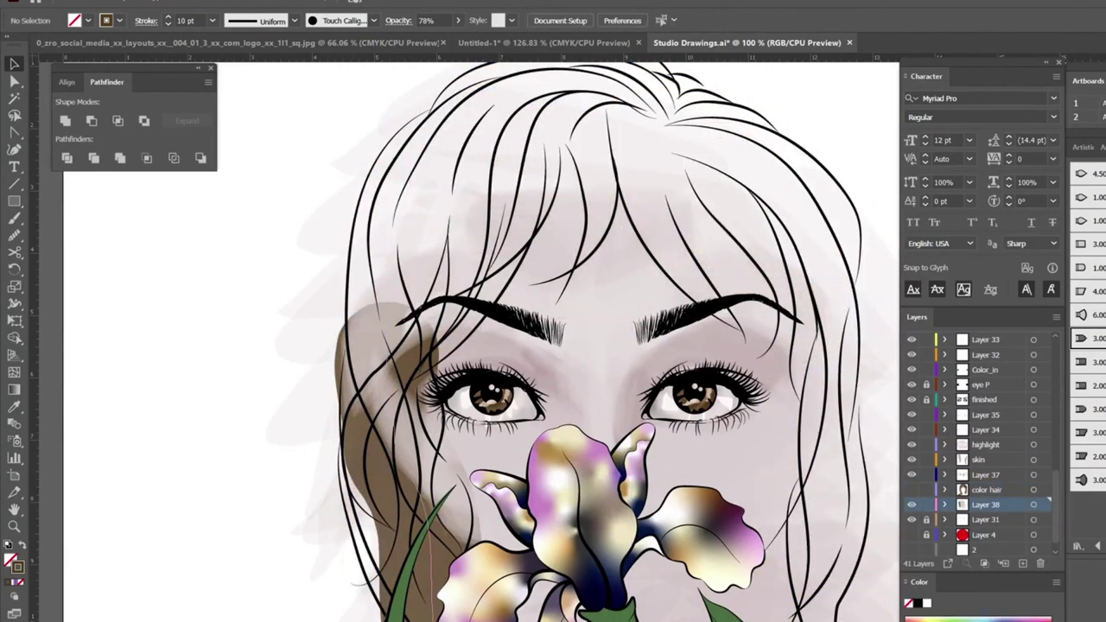
Move the color hair layer up the layer stack to directly below the hair layer.
left_click(985, 489)
scroll(984, 449, "up", 2)
left_click_drag(990, 356, 985, 363)
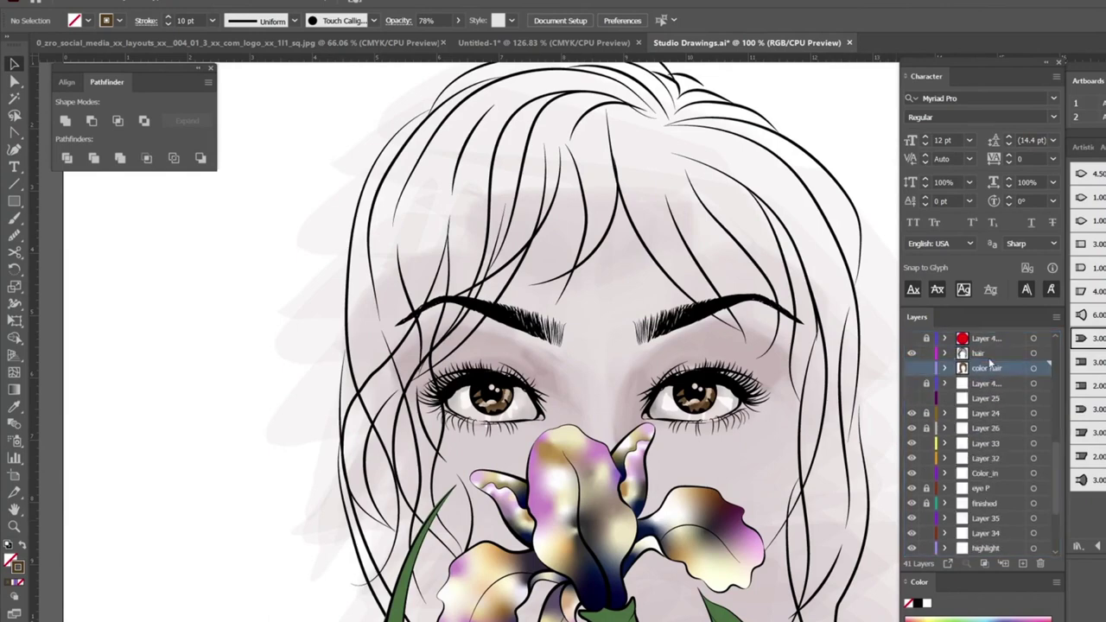
Show the color hair layer and set the opacity of its brown strokes to 100%.
left_click(665, 245)
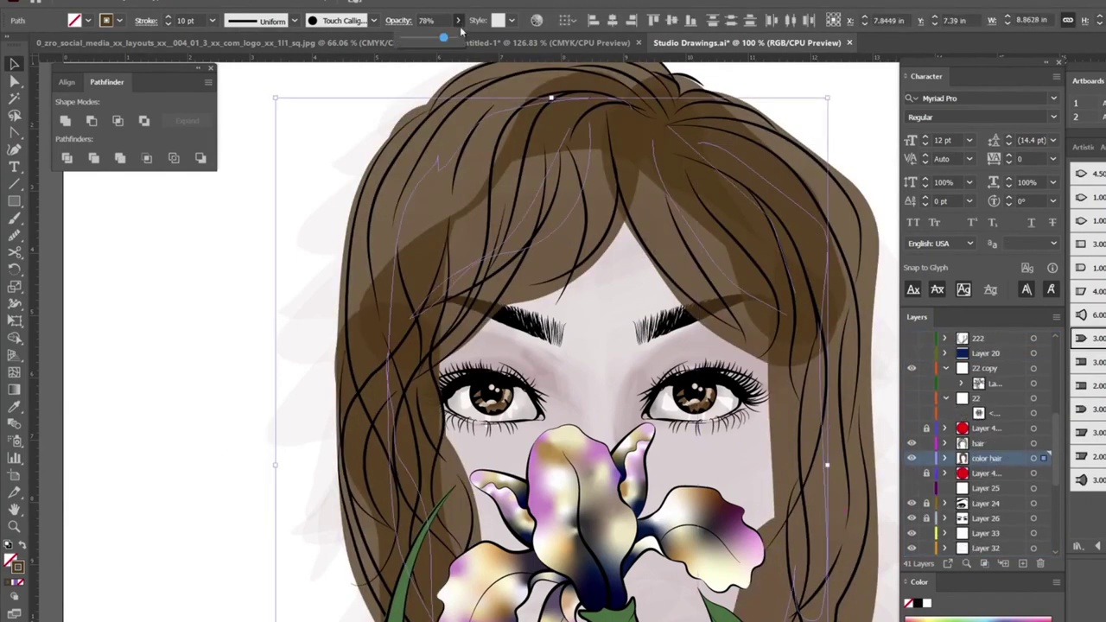
left_click(432, 177)
key("ctrl+shift+a")
key("ctrl+minus")
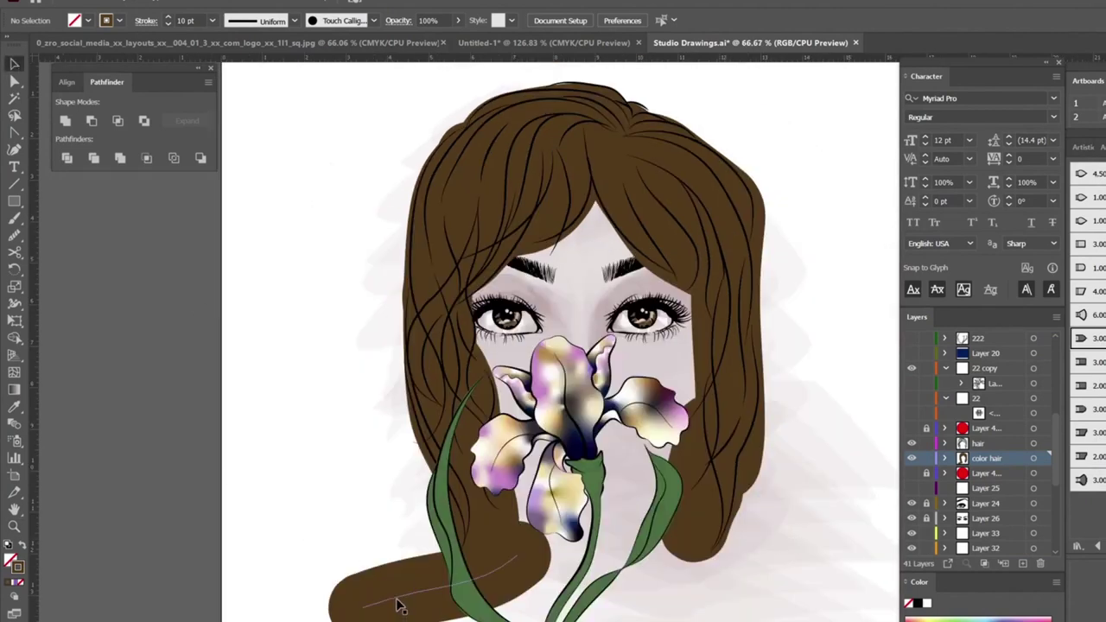
Add a new layer below the hair layer and duplicate the color hair layer.
left_click(671, 235)
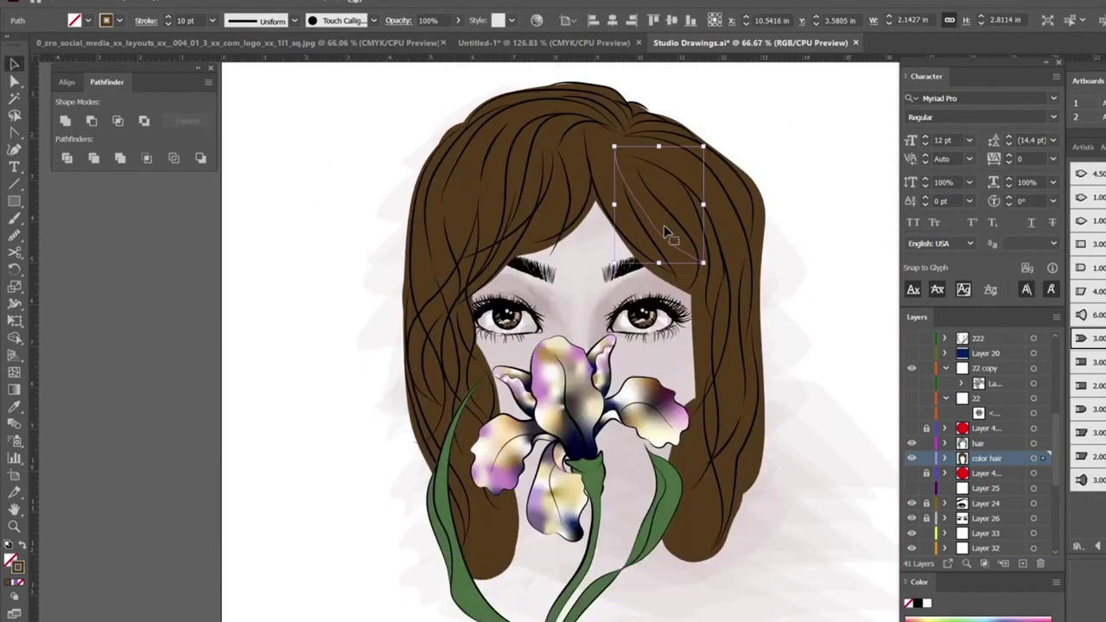
key("ctrl+z")
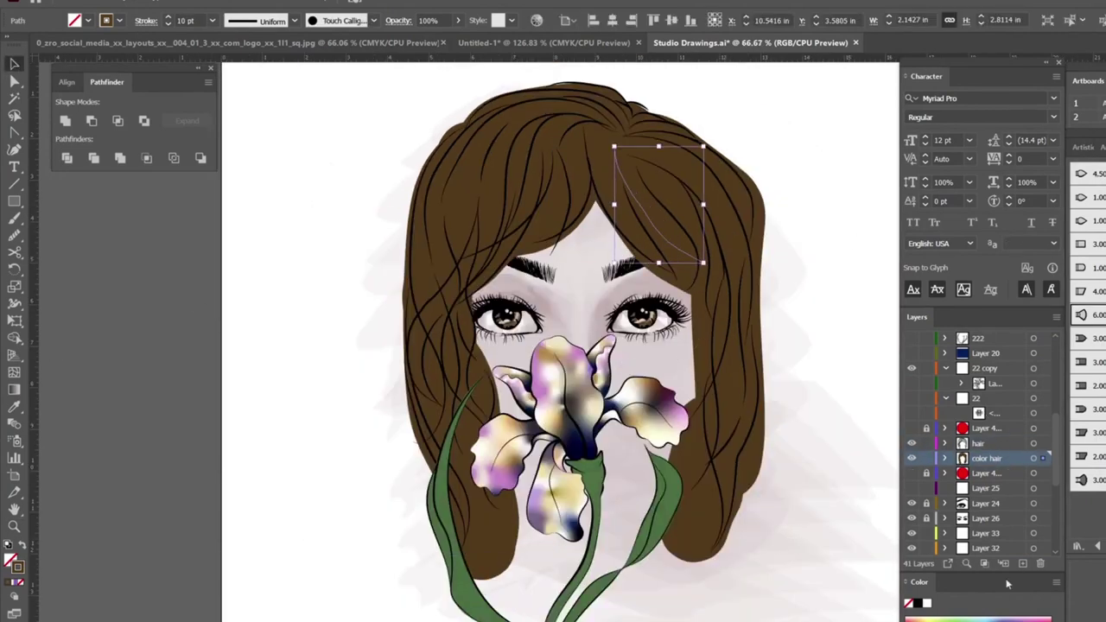
left_click(1022, 564)
left_click_drag(1004, 473, 1022, 563)
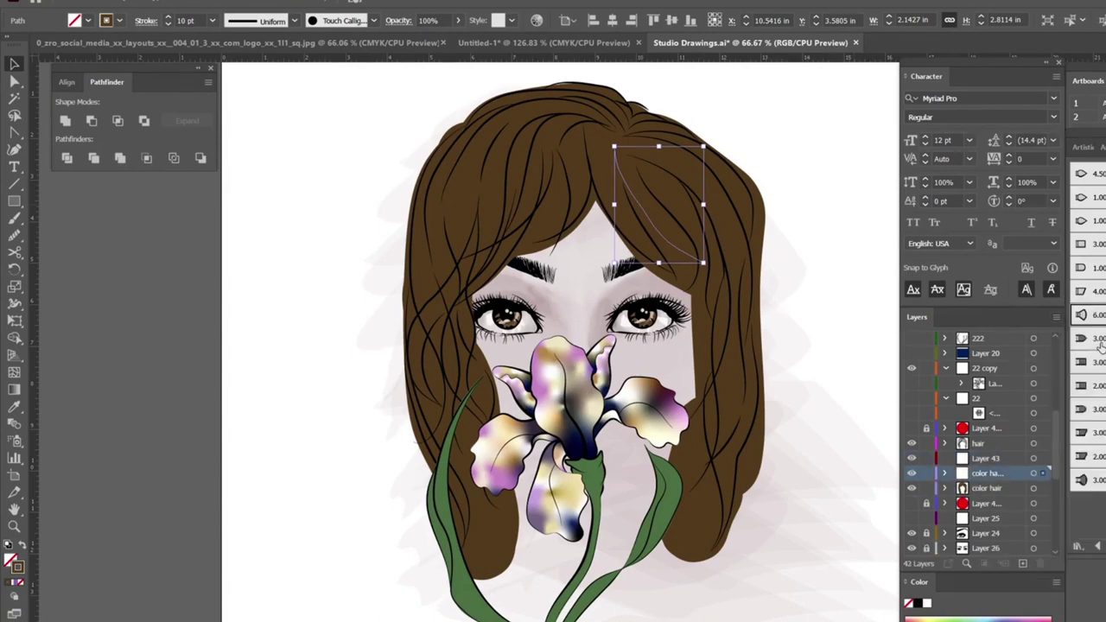
Give all strokes on the color hair copy a lighter brown colour, the 6.00 textured brush, a 2 pt width and reduced opacity.
left_click(1043, 474)
double_click(17, 569)
key("Return")
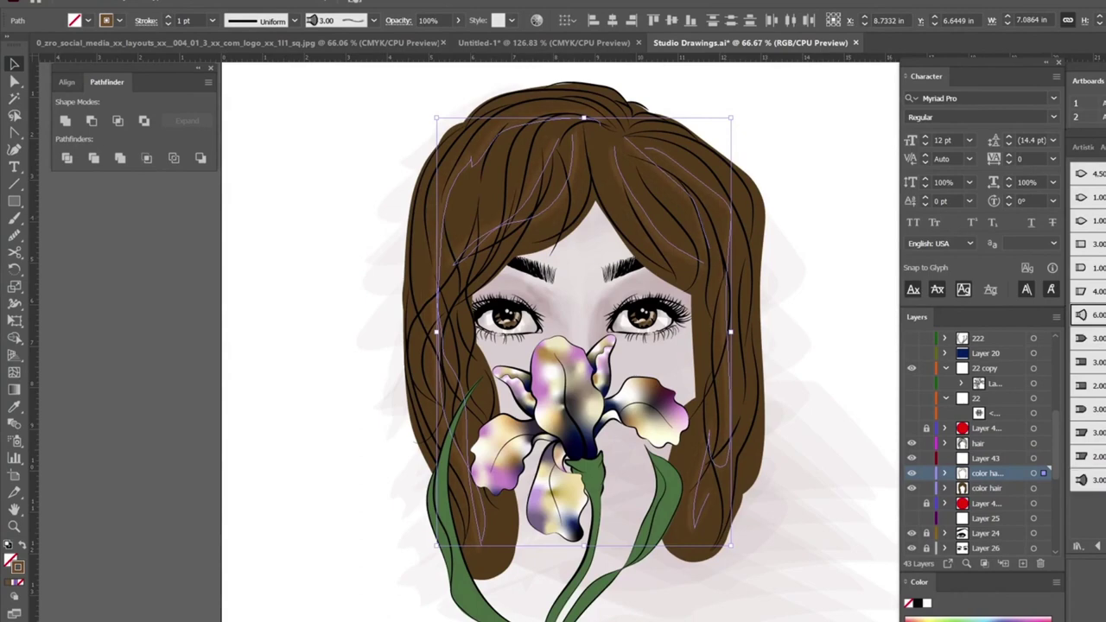
left_click(211, 20)
left_click(229, 128)
left_click(211, 20)
left_click(226, 98)
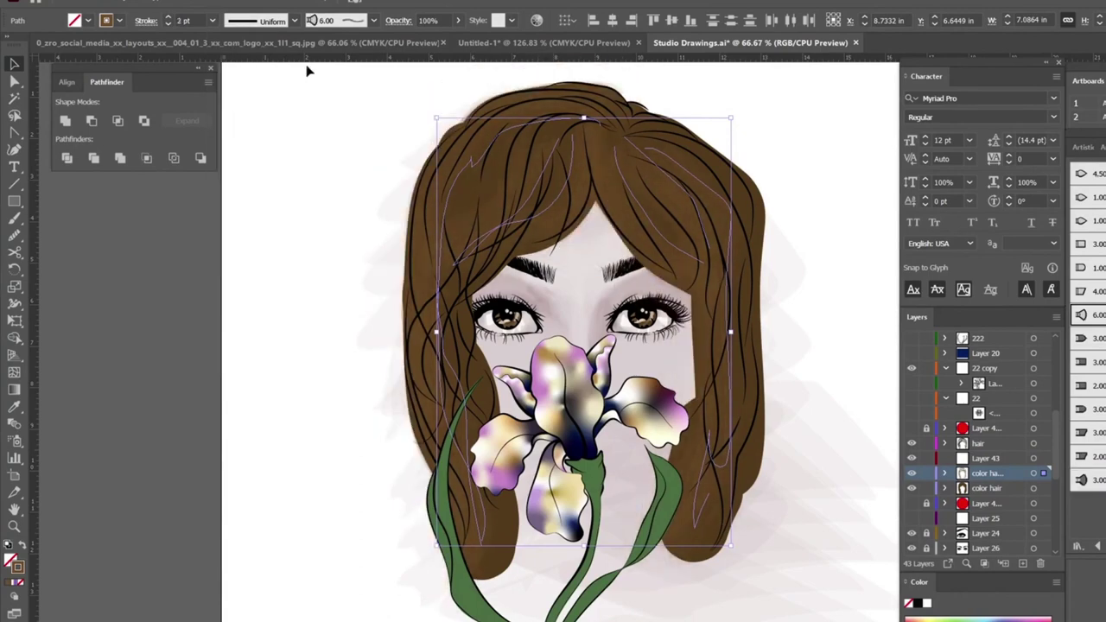
left_click(459, 20)
left_click_drag(464, 40, 435, 41)
Set the Paintbrush stroke colour to a pale pinkish grey (H 0°, S 6%, B 86%).
double_click(18, 568)
key("Return")
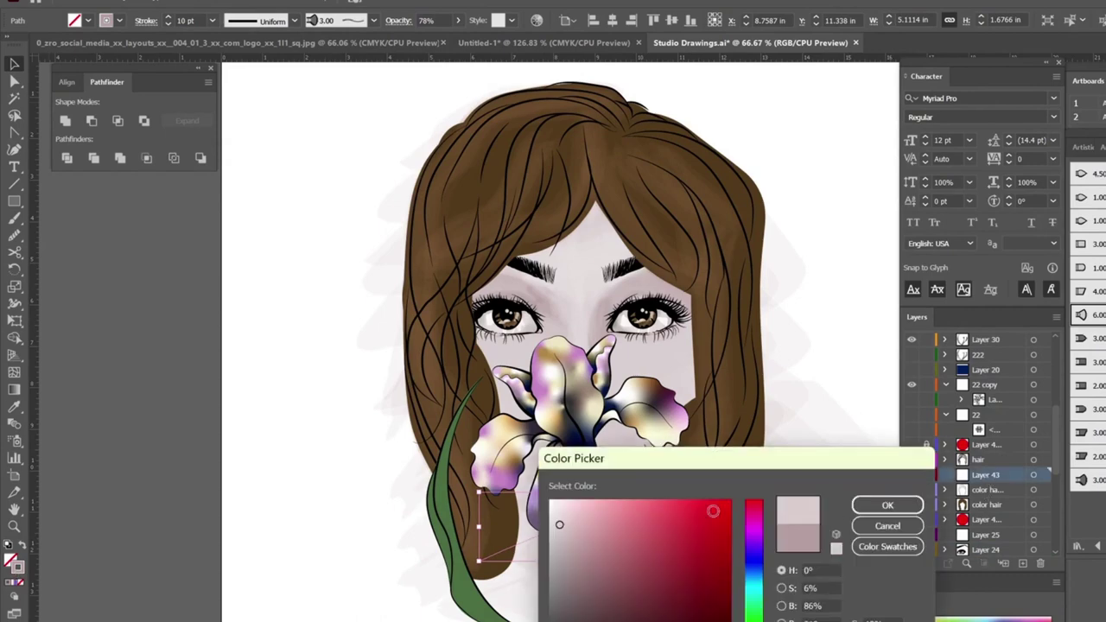
key("b")
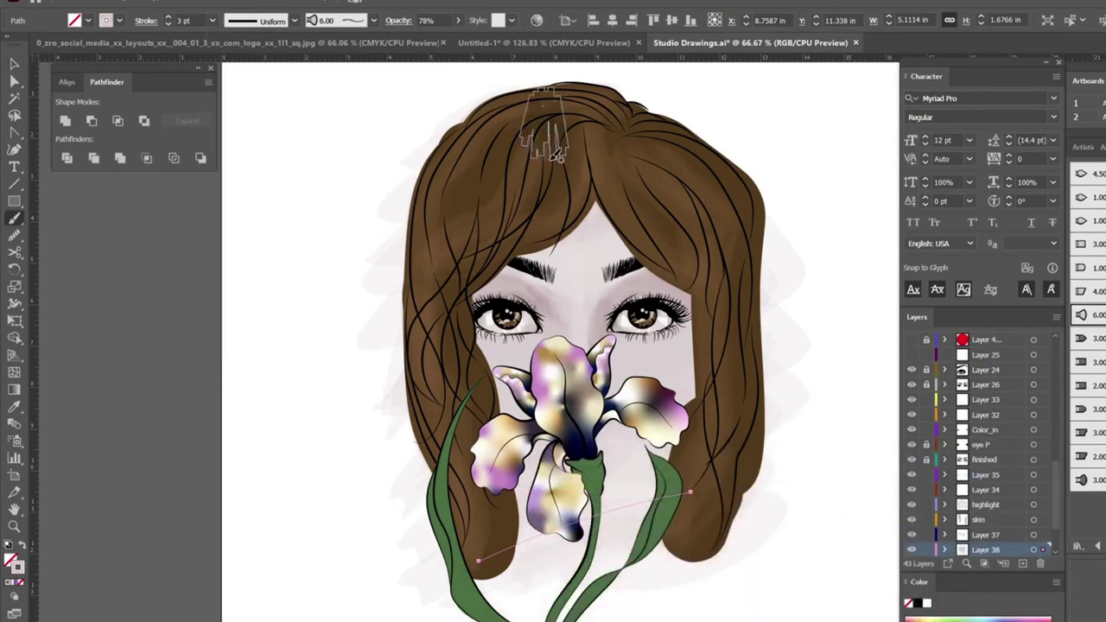
left_click_drag(549, 143, 474, 251)
key("ctrl+z")
mouse_move(592, 119)
left_mouse_down()
mouse_move(609, 172)
mouse_move(691, 259)
left_mouse_up()
key("ctrl+z")
Paint 1 pt pale highlight strokes on Layer 43 along the bangs, the right side of the hair and the crown.
mouse_move(546, 143)
left_mouse_down()
mouse_move(540, 199)
mouse_move(430, 312)
left_mouse_up()
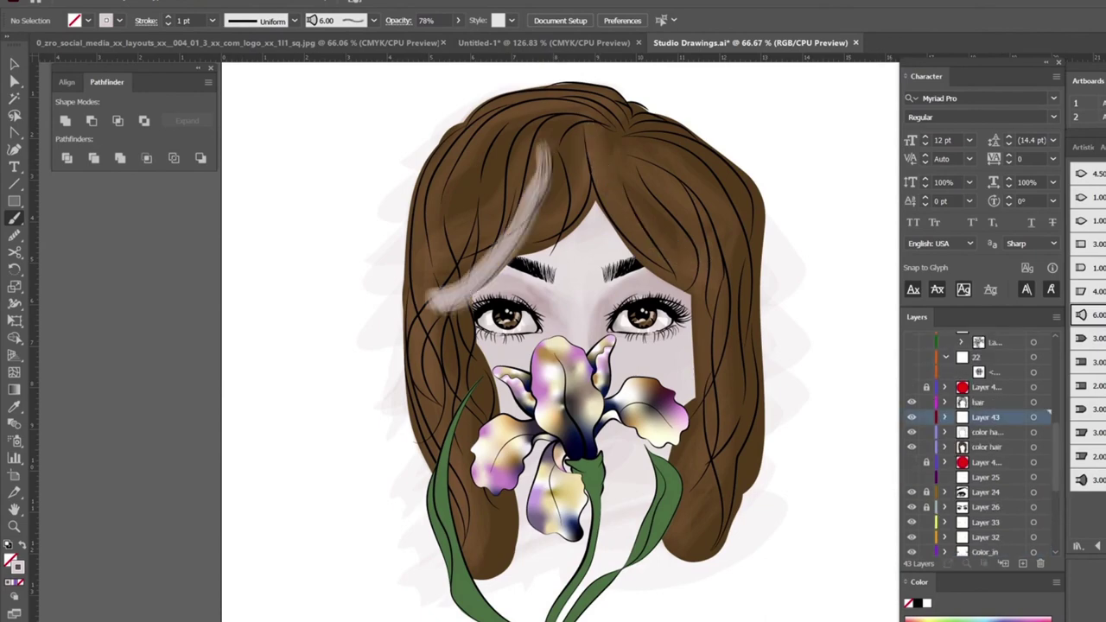
left_click_drag(582, 130, 717, 303)
left_click_drag(661, 163, 484, 112)
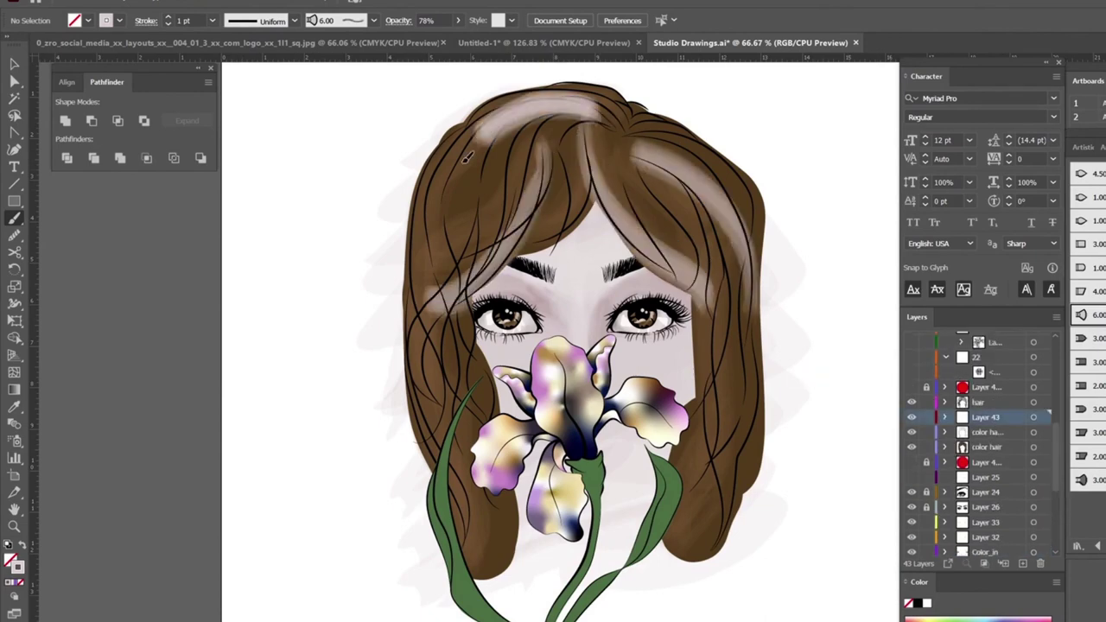
Paint more pale highlight strokes over the crown and both sides of the hair on Layer 43, adding brighter ones in H 0°, S 4%, B 97%.
mouse_move(553, 112)
left_mouse_down()
mouse_move(421, 389)
mouse_move(689, 426)
mouse_move(665, 168)
mouse_move(762, 364)
left_mouse_up()
double_click(914, 603)
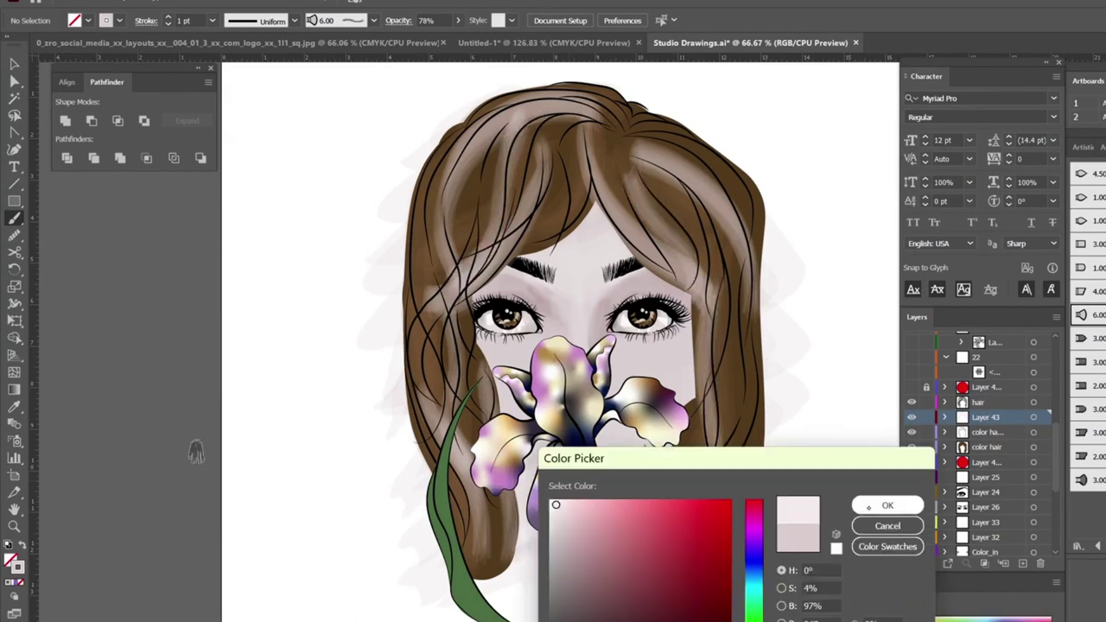
left_click(891, 503)
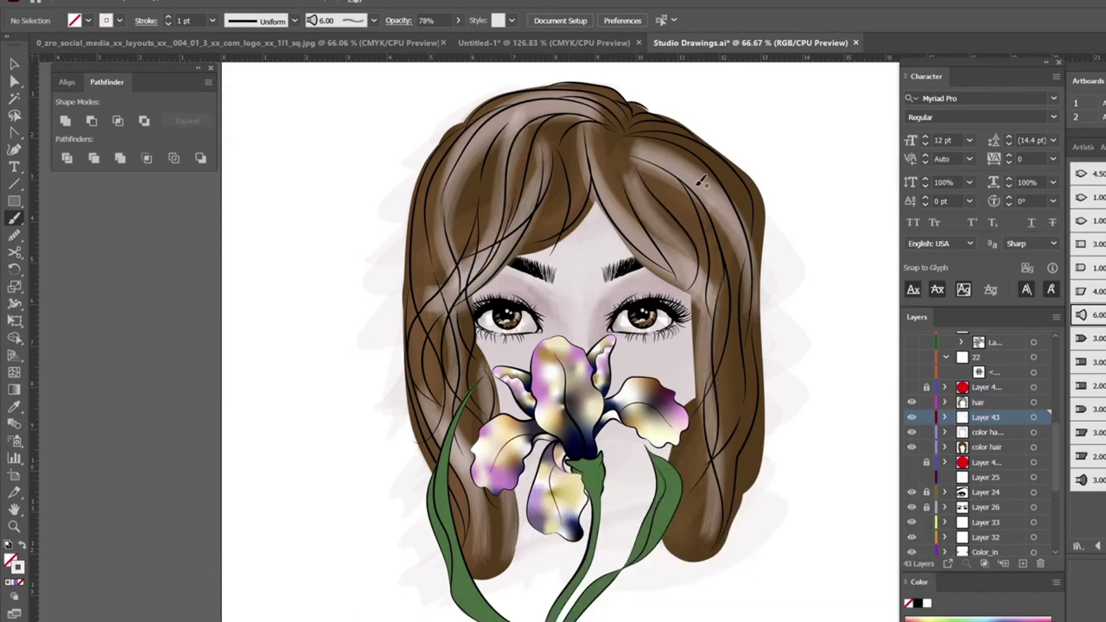
left_click_drag(699, 178, 690, 253)
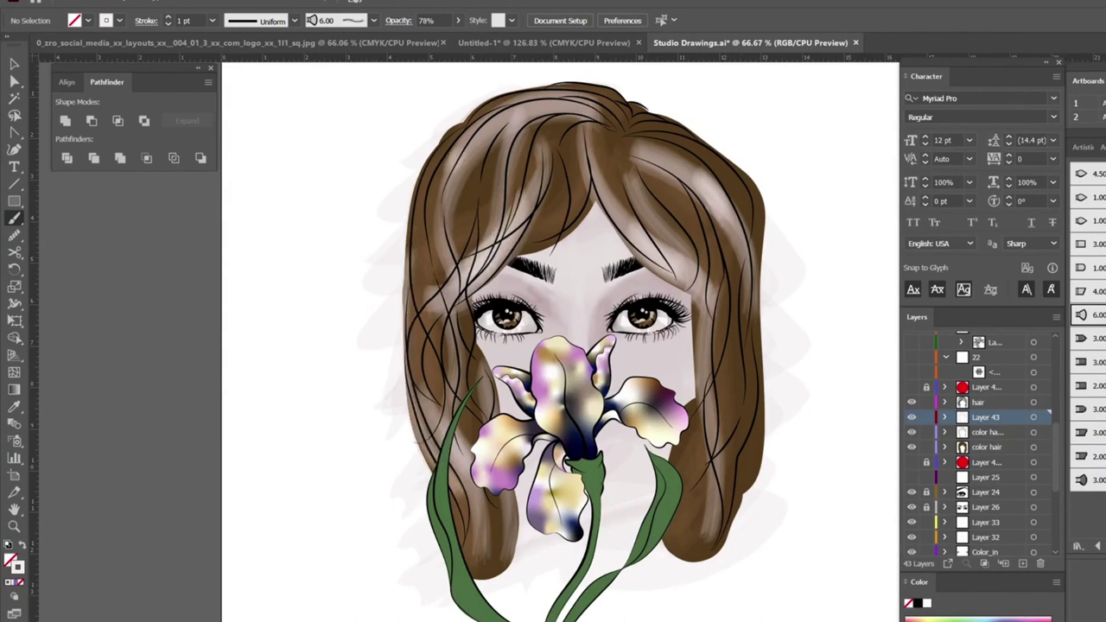
Paint translucent dark brown textured strokes over the crown and sides of the hair on a new layer above Layer 43.
double_click(909, 603)
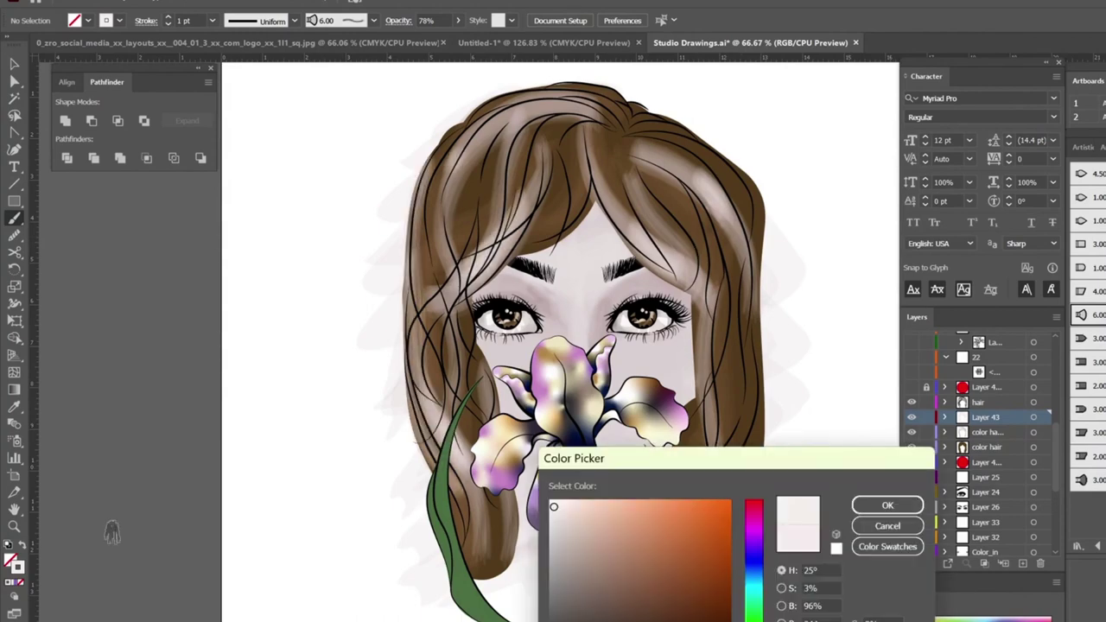
left_click(643, 599)
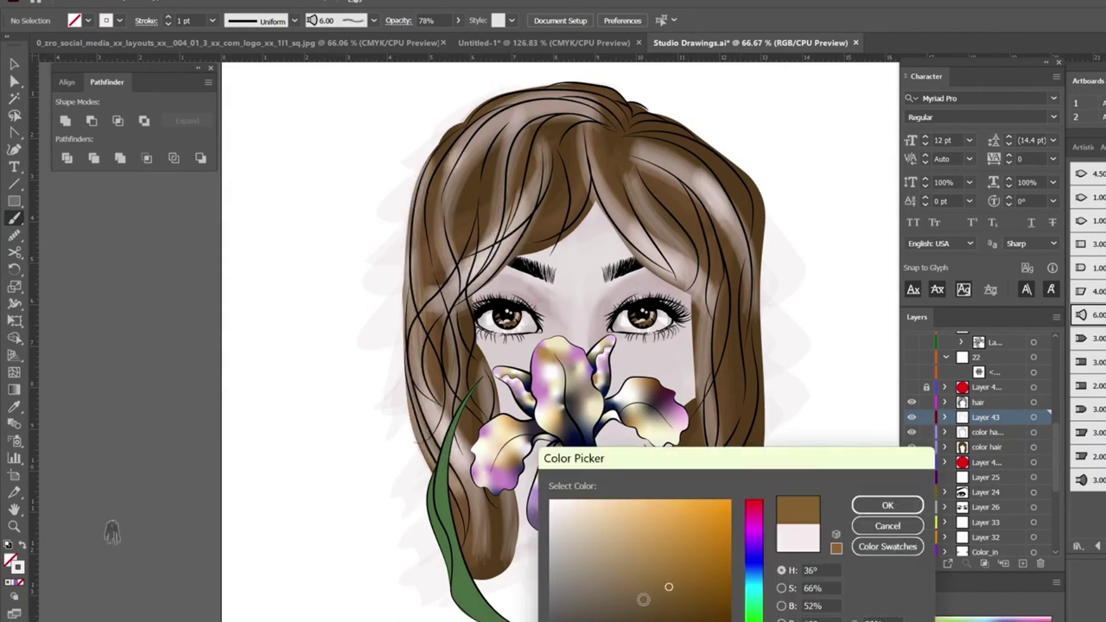
key("Return")
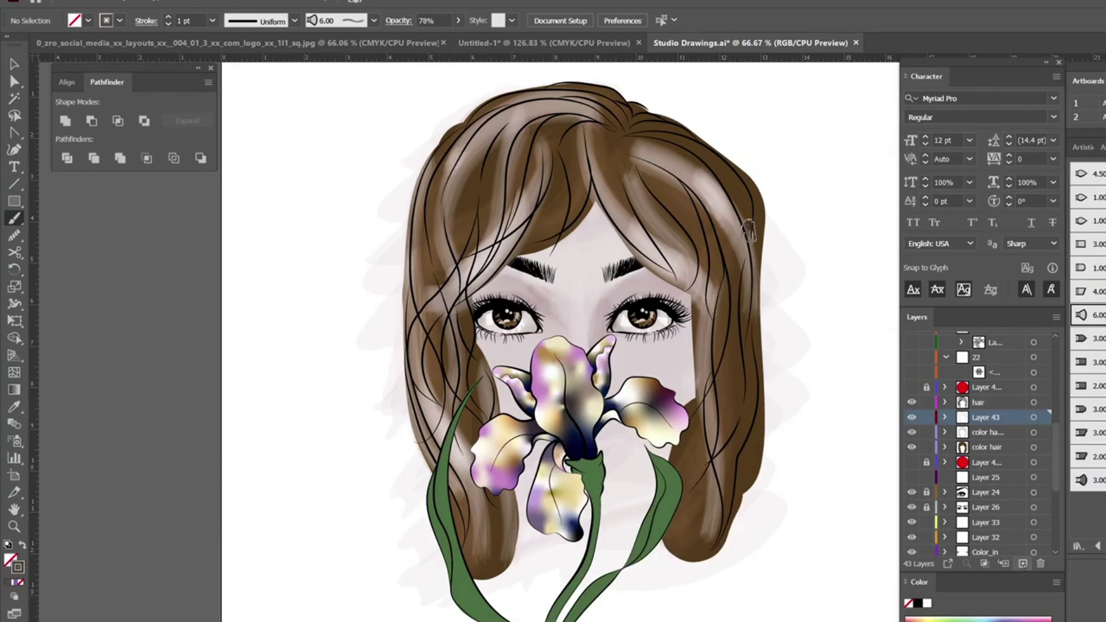
key("ctrl+l")
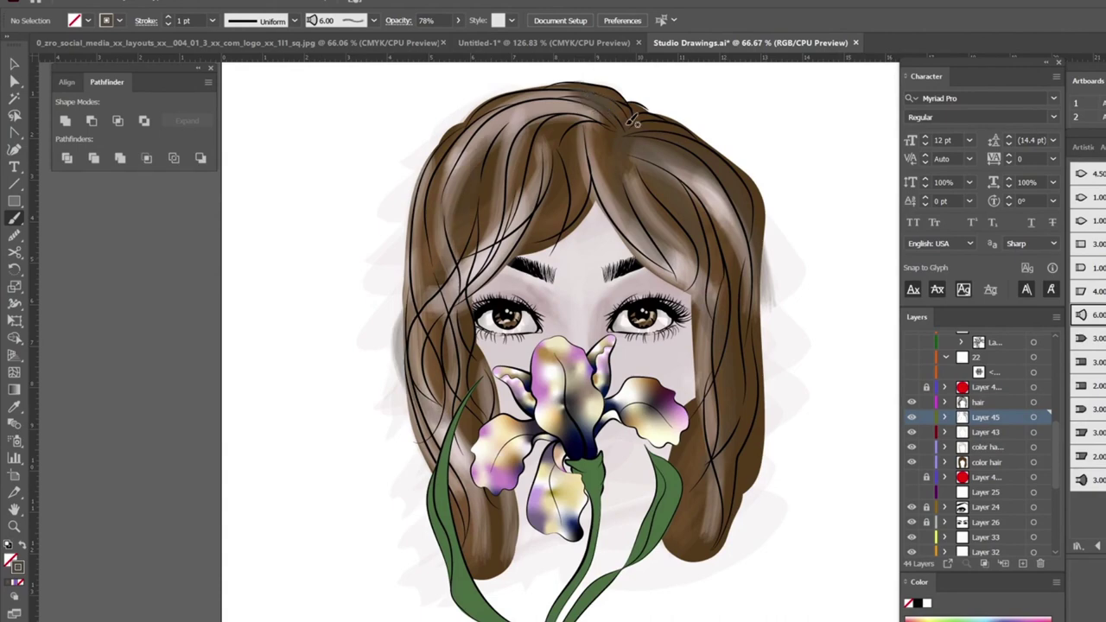
left_click_drag(624, 113, 572, 83)
left_click_drag(467, 246, 476, 360)
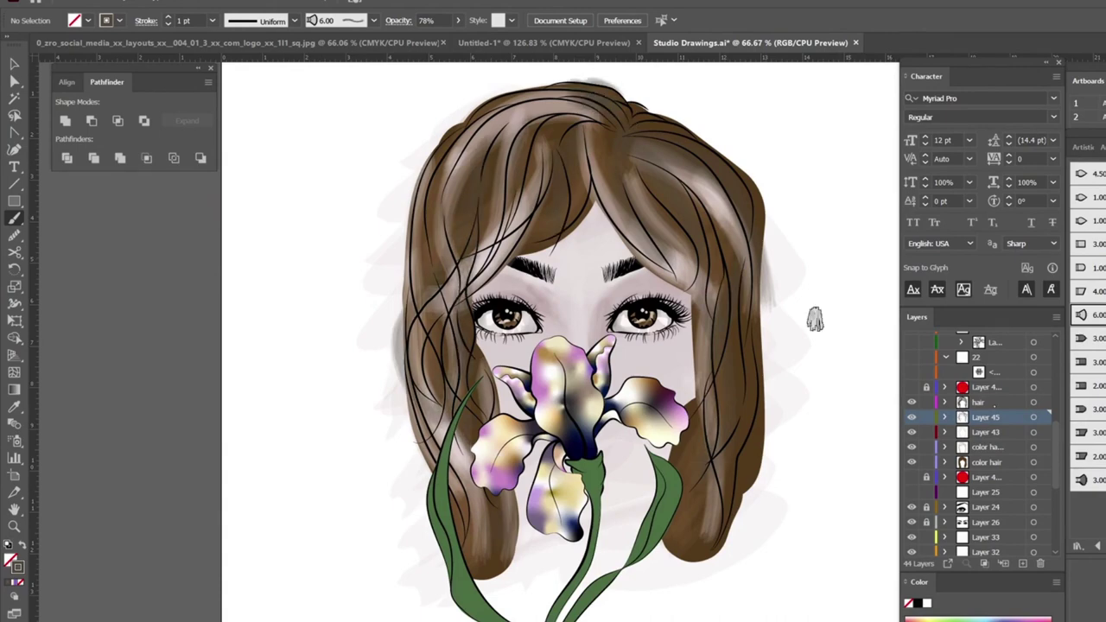
Draw a 3 pt tapered-brush strand along the right bang on a new layer above the hair layer, and set the opacity to 100%.
key("ctrl+l")
left_click(374, 20)
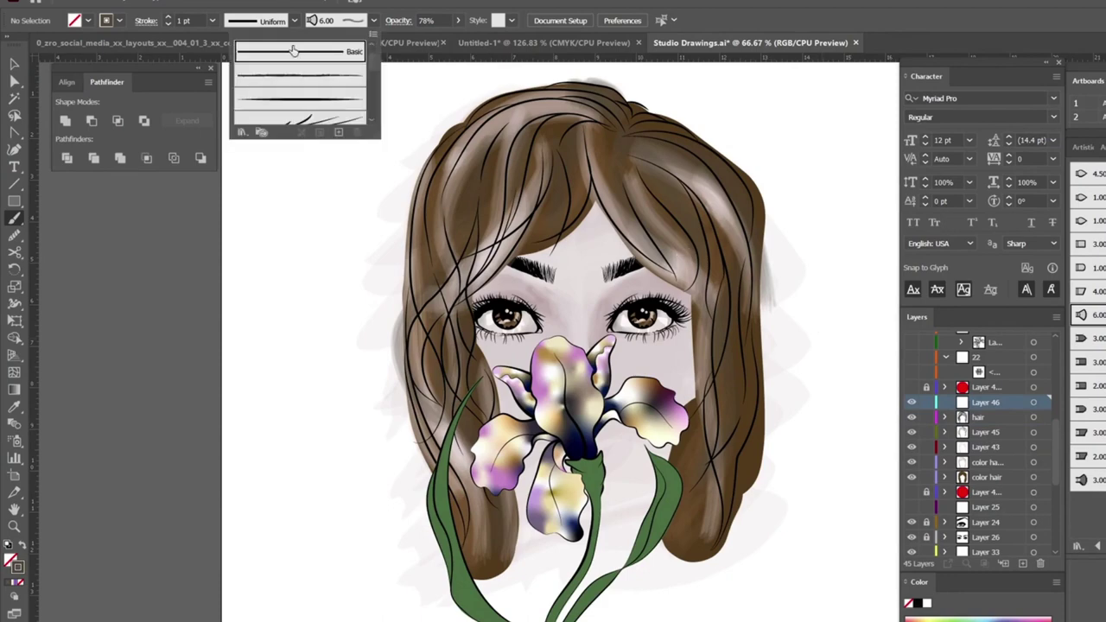
left_click(298, 75)
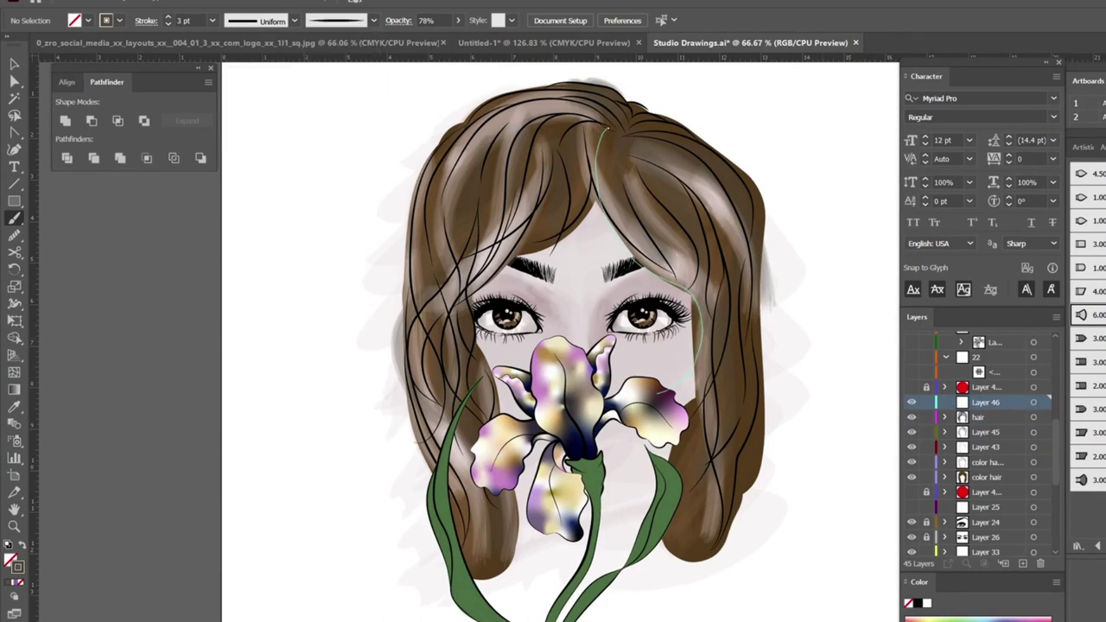
left_click_drag(688, 386, 772, 325)
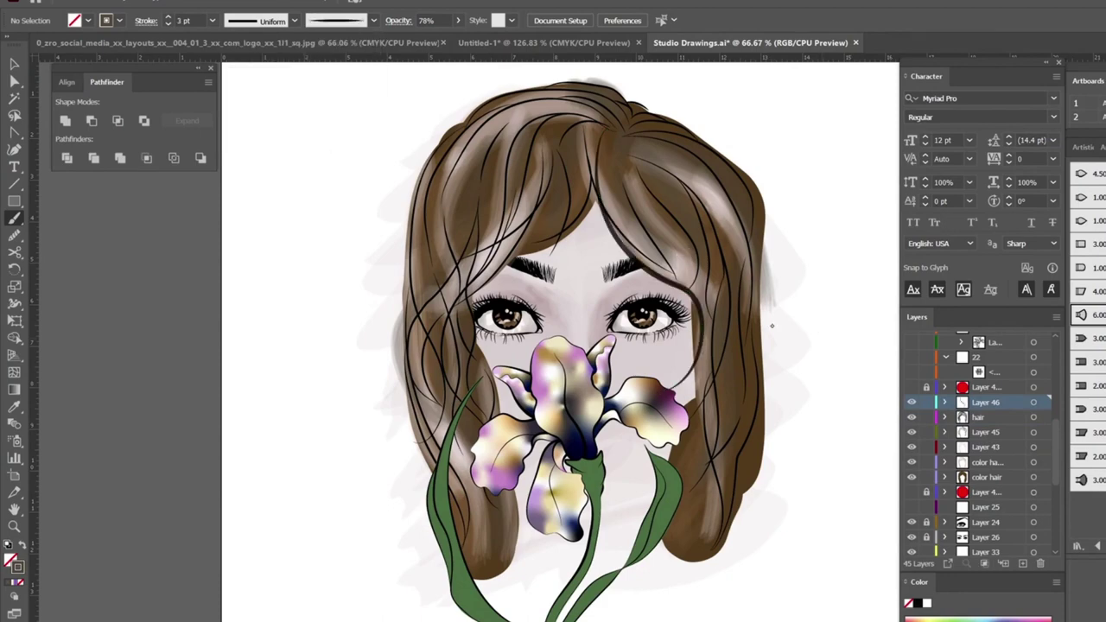
left_click(458, 20)
left_click_drag(442, 39, 455, 39)
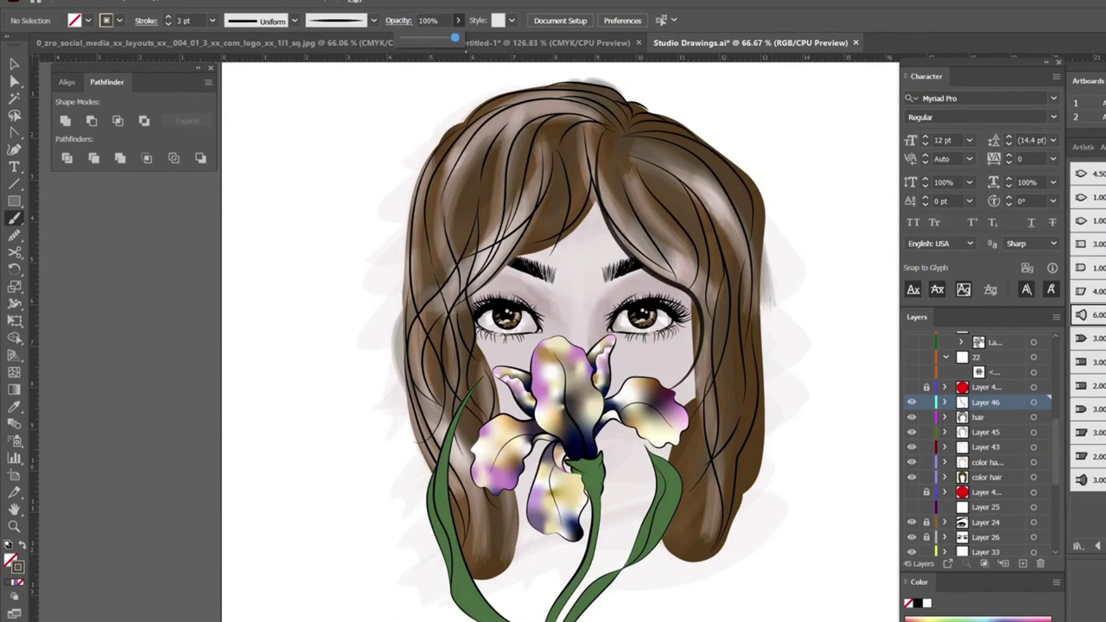
Draw 3 pt tapered strands from the parting down the right side and along the outer left contour of the hair.
left_click_drag(708, 406, 613, 134)
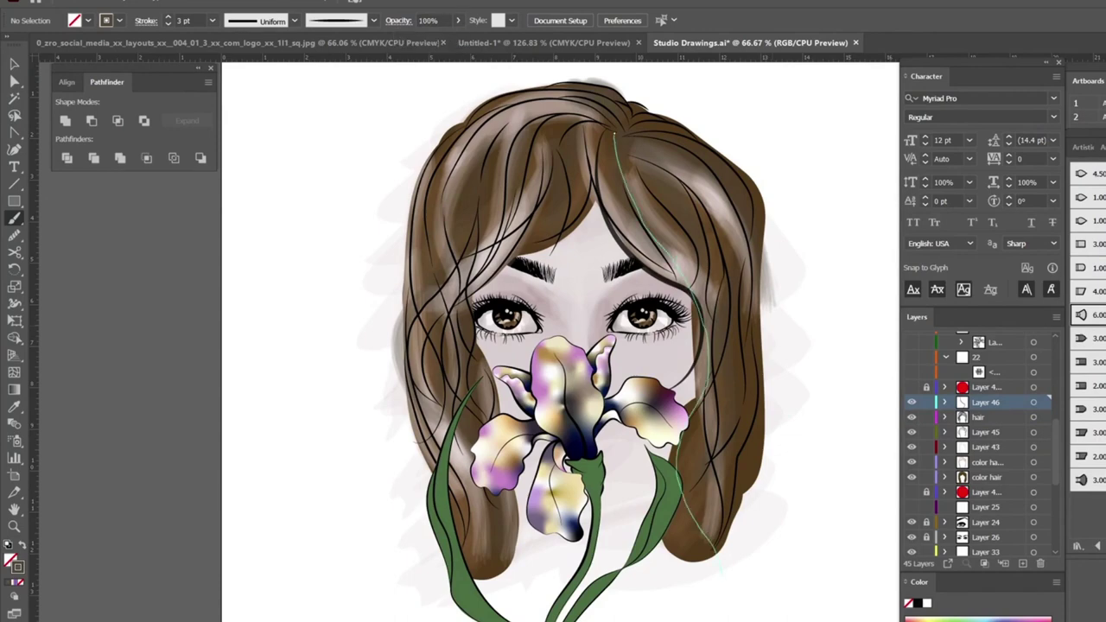
left_click_drag(707, 398, 697, 252)
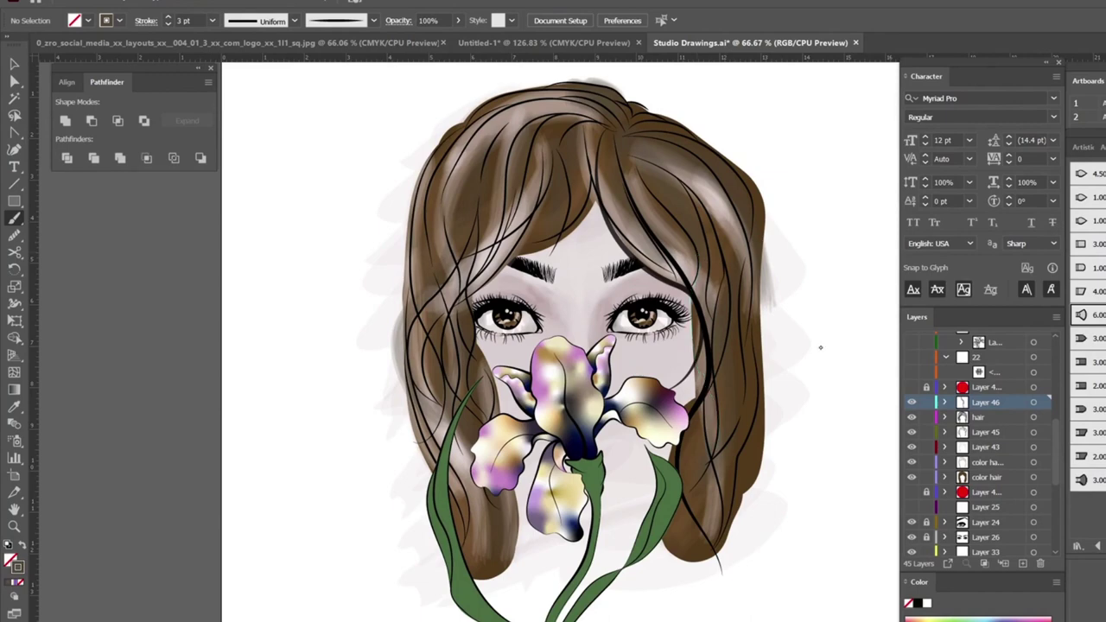
left_click_drag(702, 386, 688, 293)
mouse_move(622, 130)
left_mouse_down()
mouse_move(404, 369)
mouse_move(467, 571)
left_mouse_up()
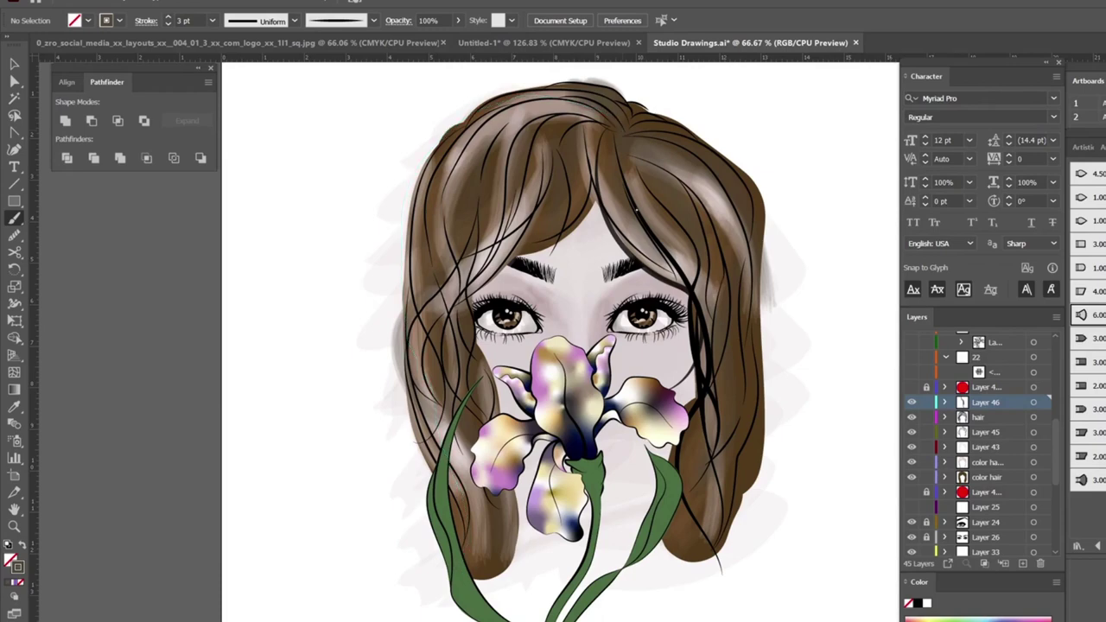
left_click_drag(467, 560, 592, 128)
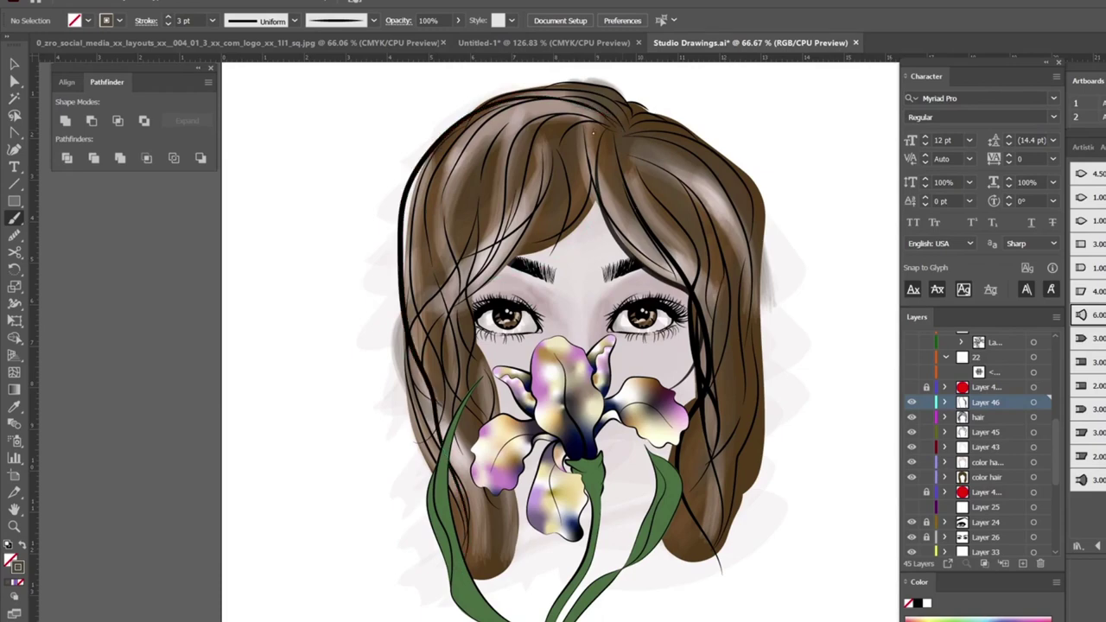
Draw 3 pt tapered strands along the left bang's lower edge and from the parting down through the left bangs.
key("v")
left_click_drag(574, 254, 573, 236)
key("b")
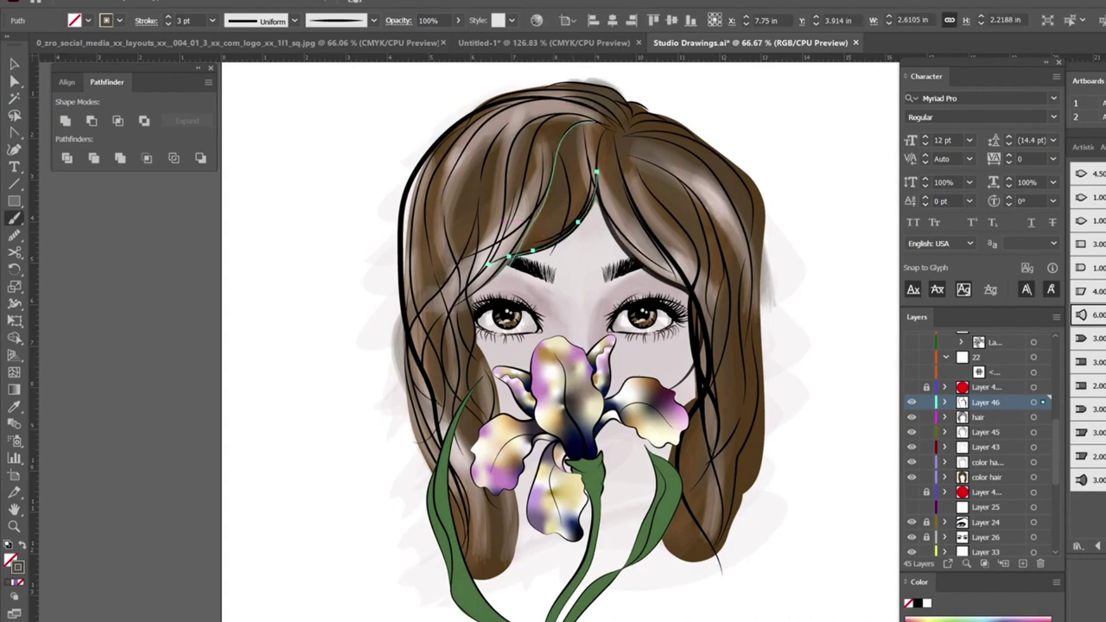
left_click(566, 251)
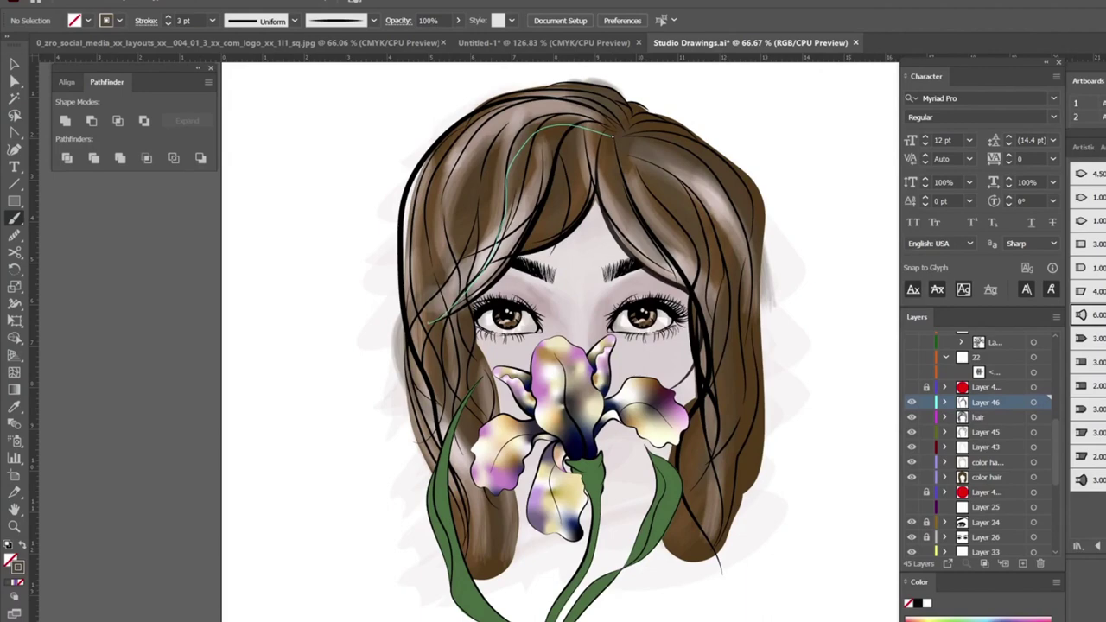
Smooth the long strand in the left bangs, shift it slightly upward and set its stroke to 4 pt.
key("v")
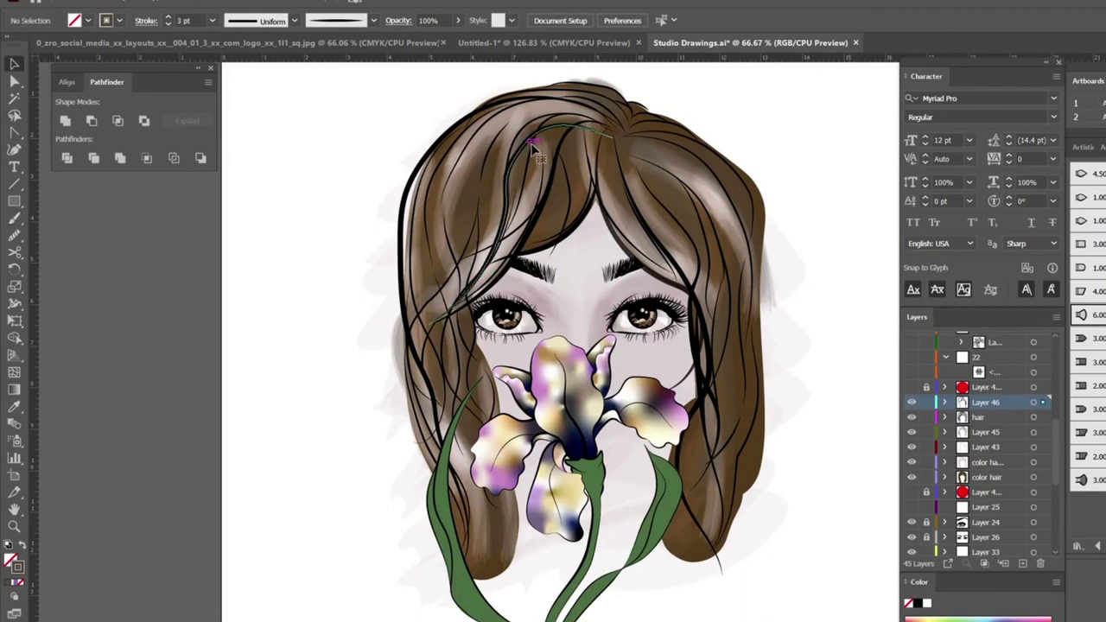
left_click(533, 149)
key("a")
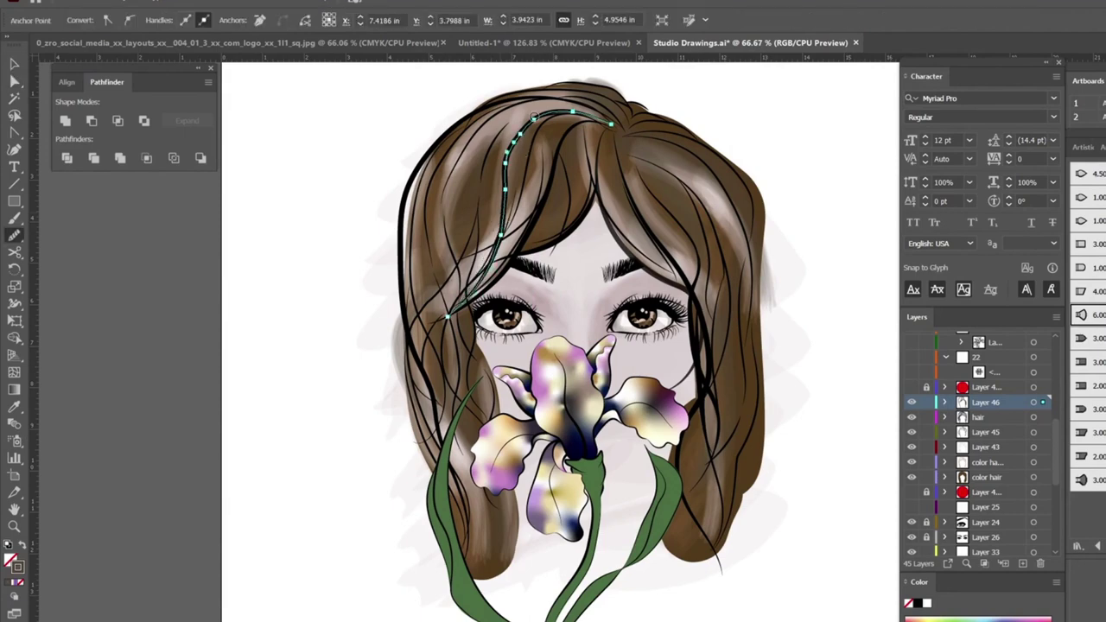
key("v")
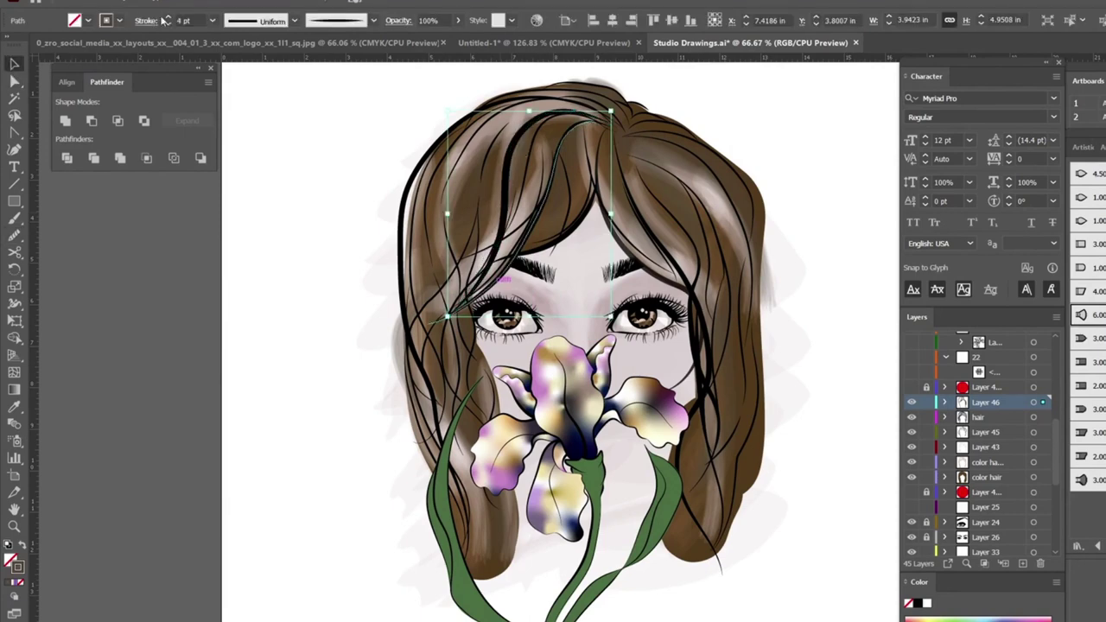
Undo the move of the left bang's lower-edge strand and set its stroke to 6 pt.
mouse_move(519, 147)
left_mouse_down()
mouse_move(570, 246)
mouse_move(579, 240)
left_mouse_up()
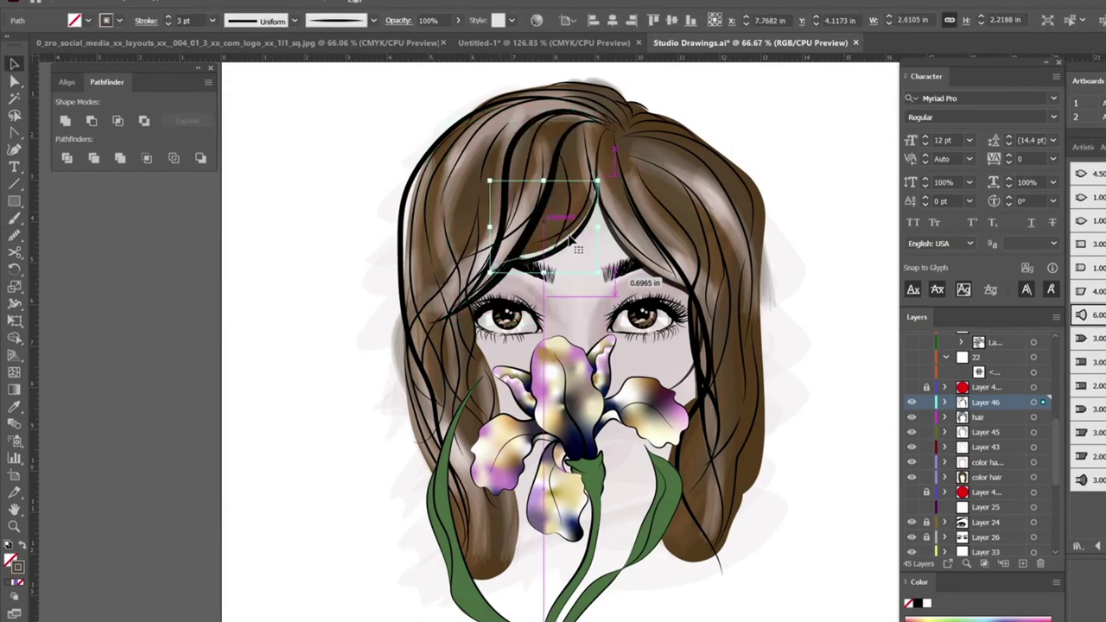
key("a")
key("ctrl+z")
key("ctrl+z")
key("ctrl+z")
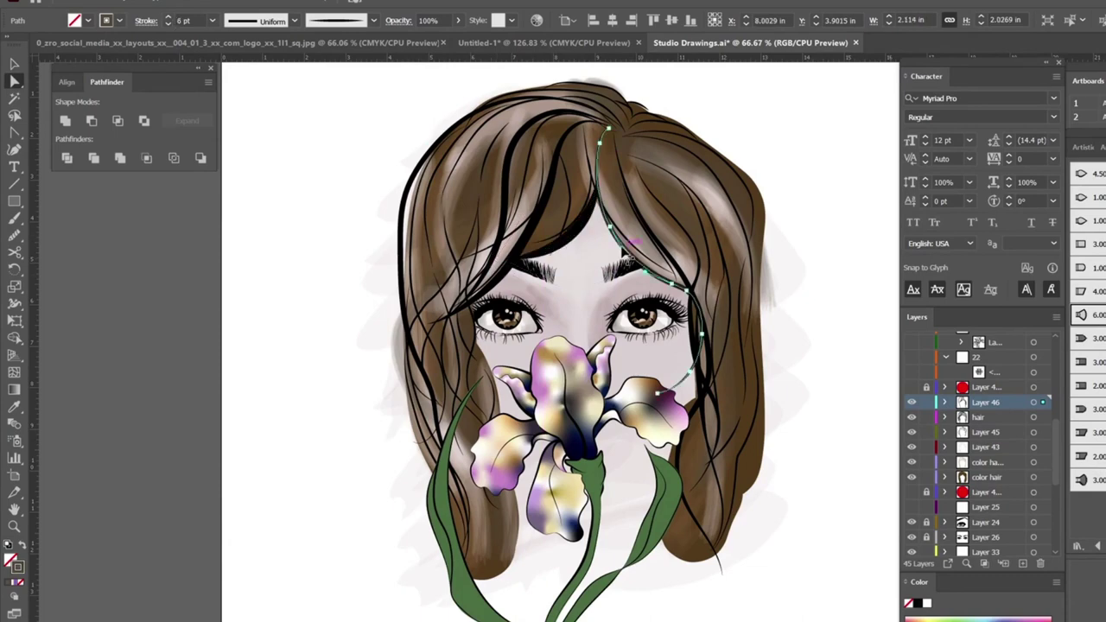
Set the stroke of the strand along the right bang to 5 pt and adjust its position.
key("v")
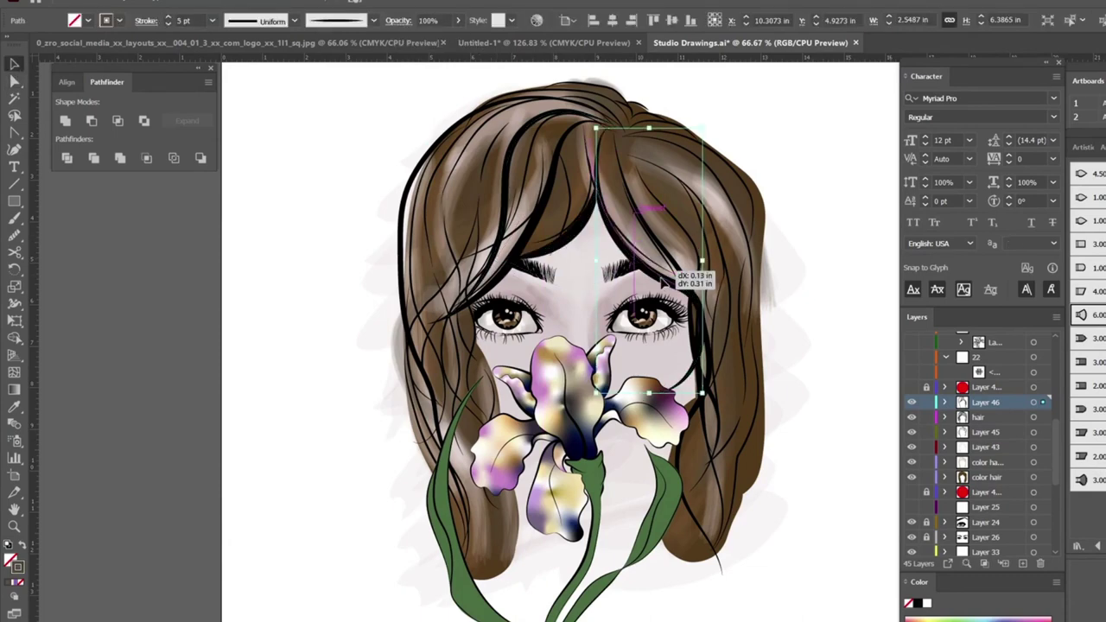
left_click(714, 291)
left_click(698, 293)
left_click(656, 173)
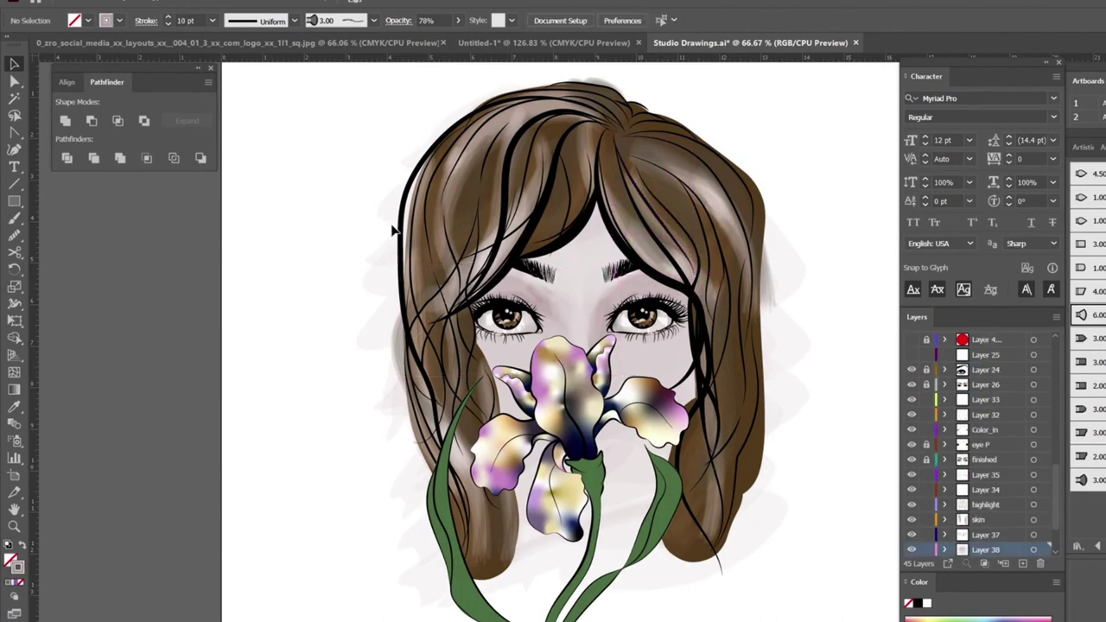
left_click(341, 281)
Try to lengthen the lower left end of the hair by pulling the anchor points of its colour paths downward.
key("a")
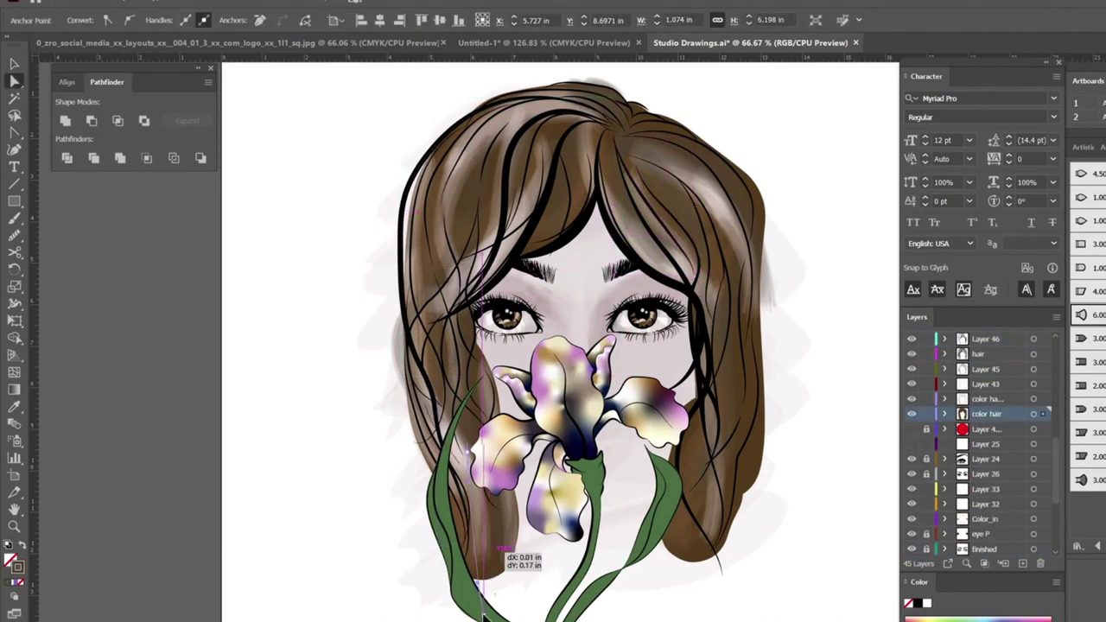
left_click(471, 592)
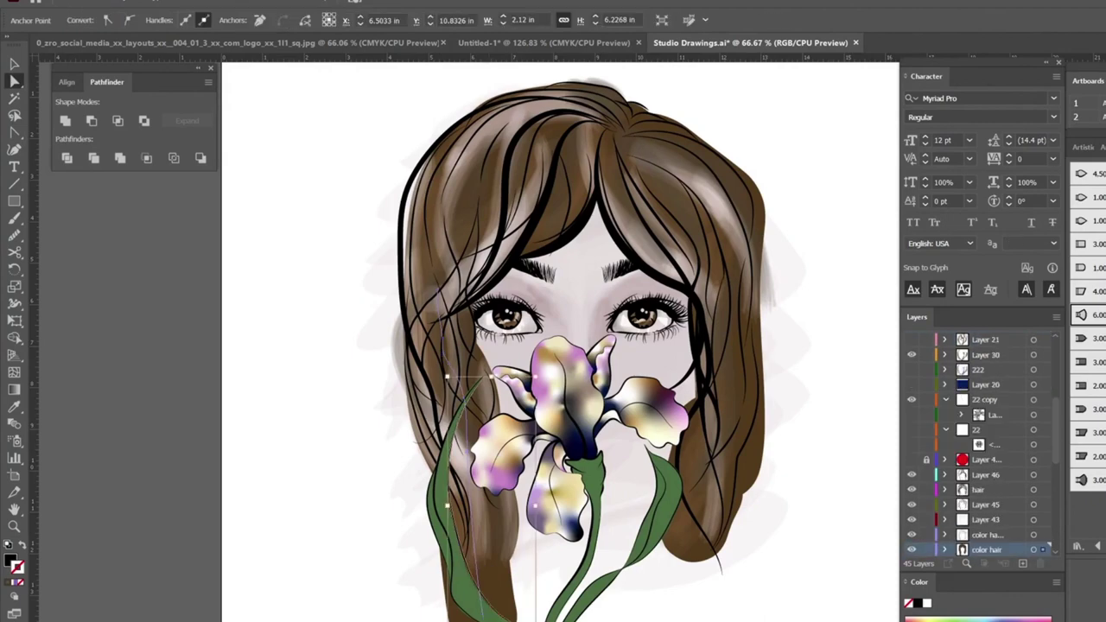
left_click(501, 562)
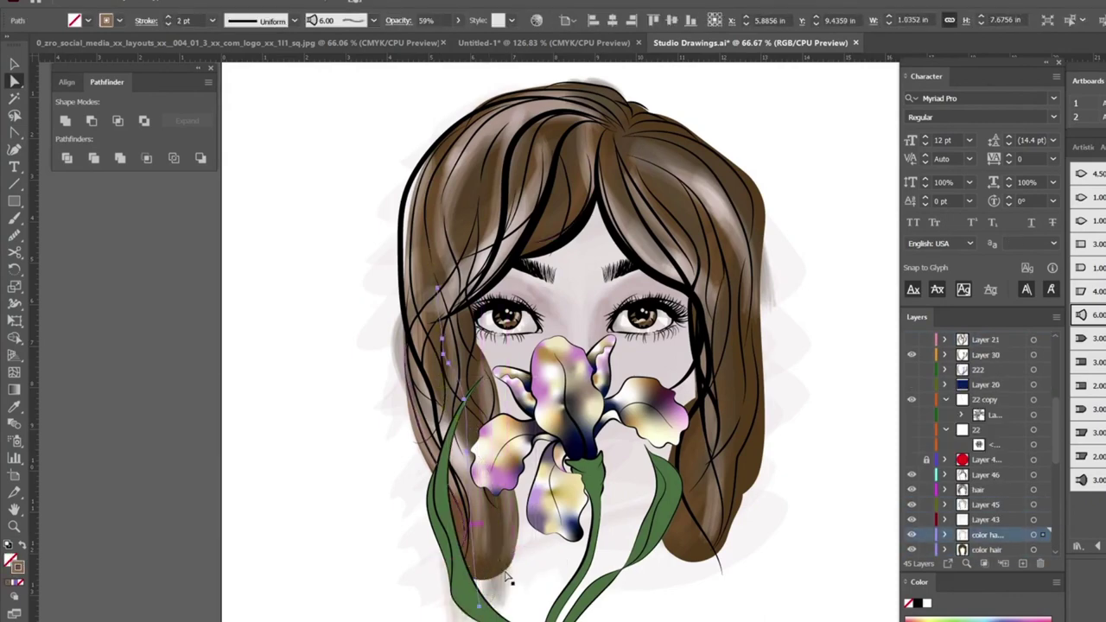
left_click(462, 528)
left_click(462, 529)
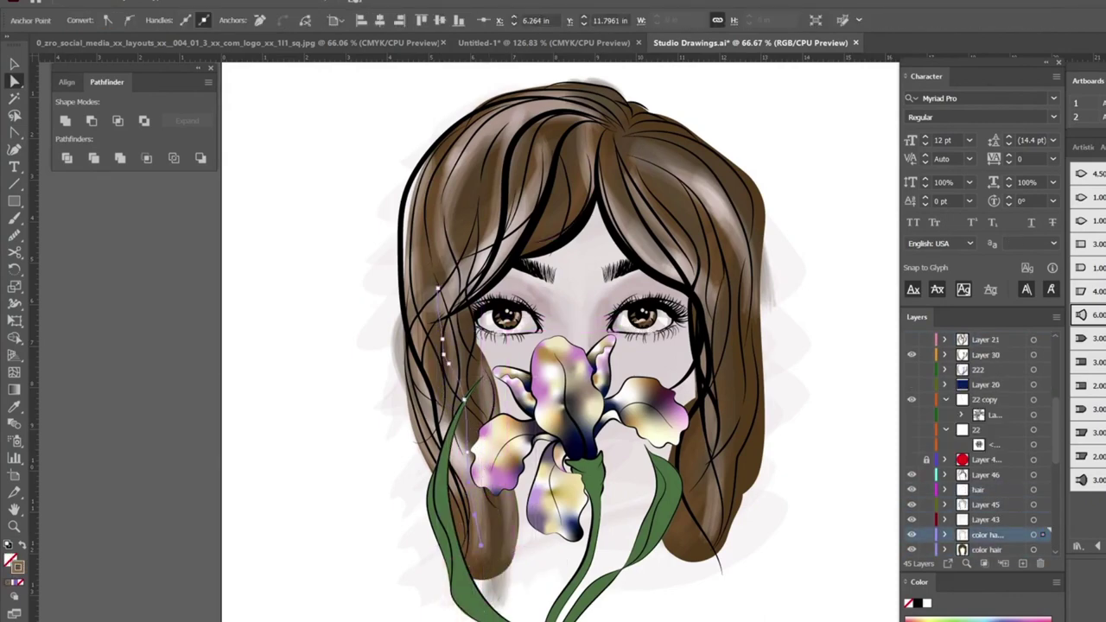
Try to paint extra brown strokes down the outer left side of the hair on the color hair layer.
left_click(993, 551)
left_click(14, 218)
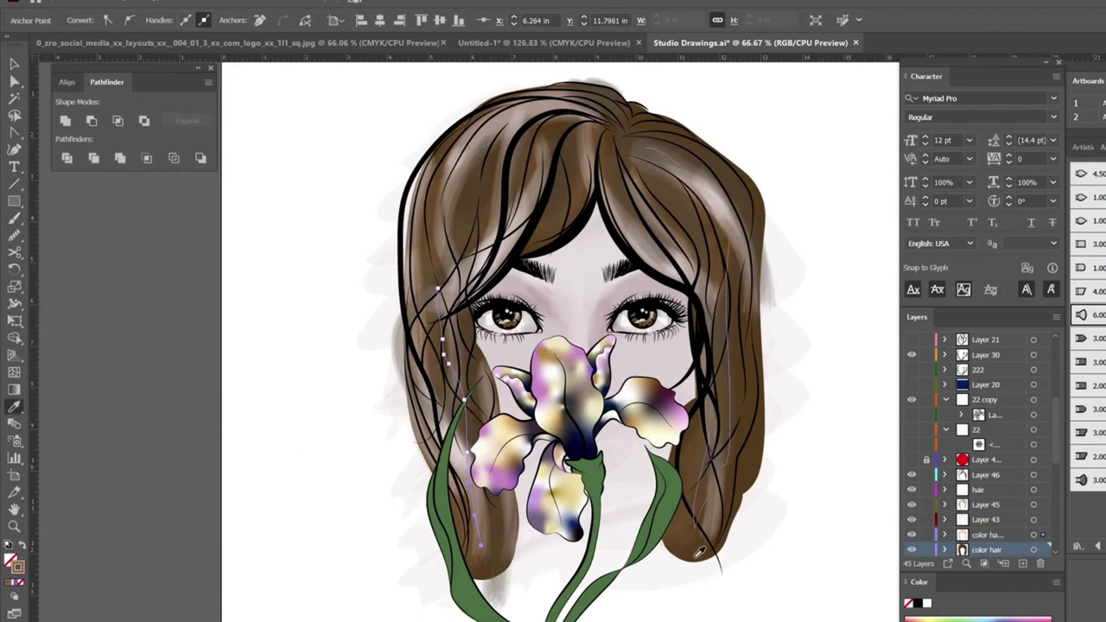
left_click_drag(389, 259, 467, 605)
left_click_drag(477, 529, 510, 597)
key("ctrl+z")
left_click(373, 20)
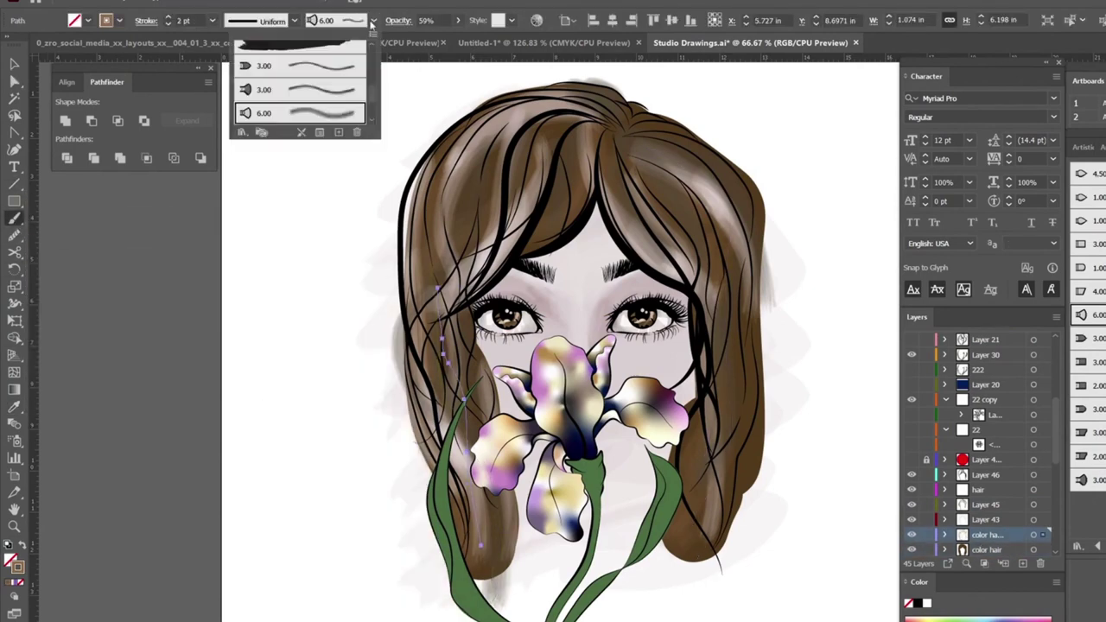
left_click(992, 553)
left_click(985, 535)
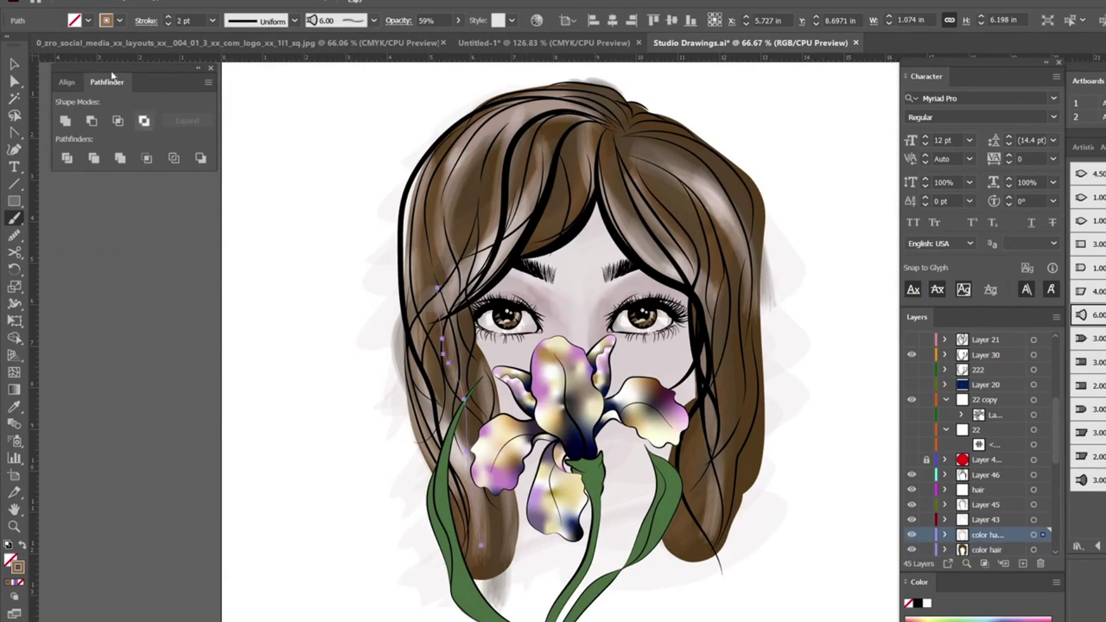
Select all highlight strokes on Layer 43 and set their opacity to 48%.
key("v")
left_click(980, 520)
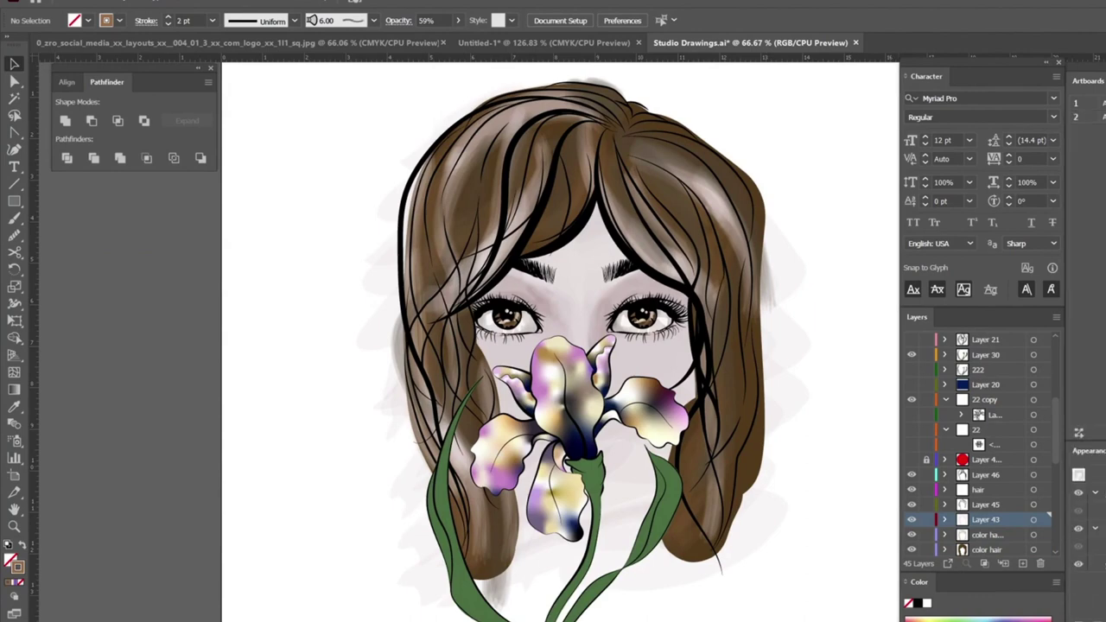
left_click(1045, 520)
left_click(1090, 546)
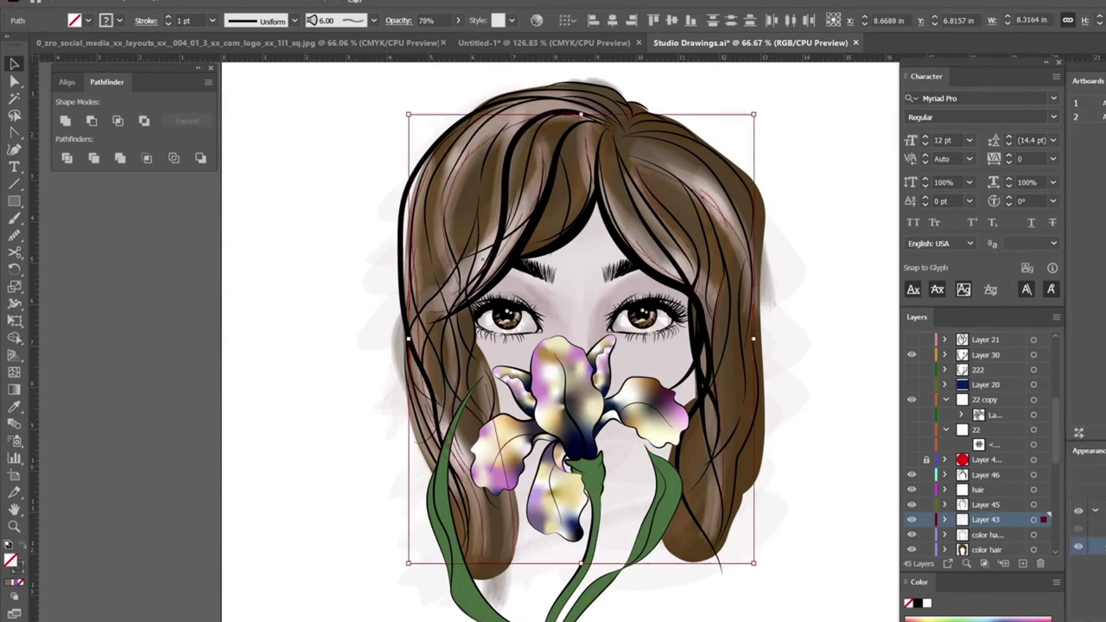
type("48")
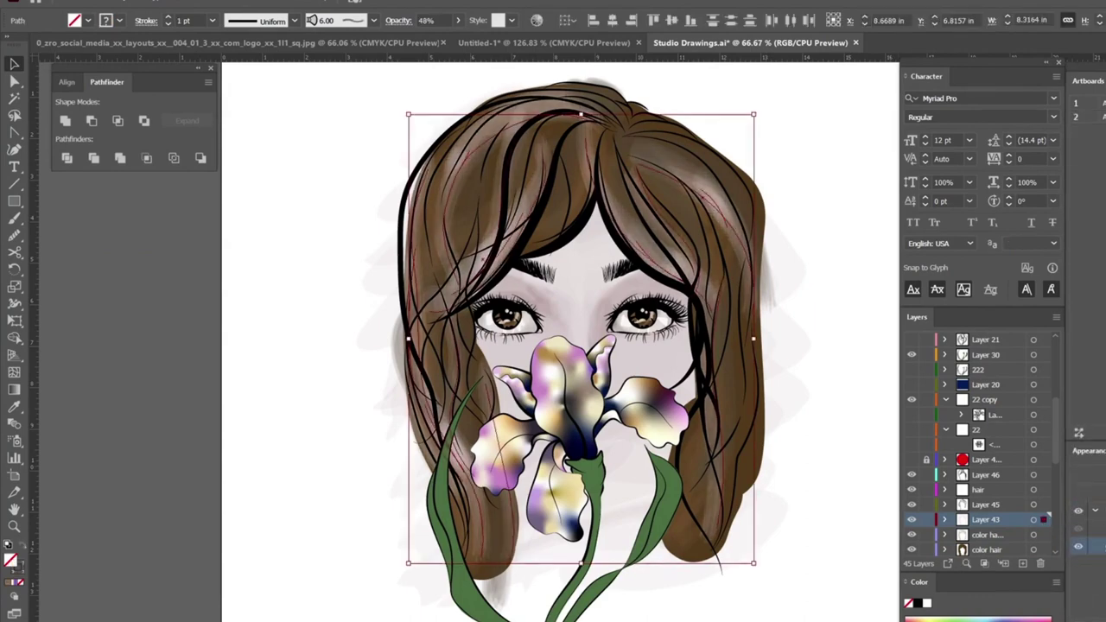
Select the base hair shape on the color hair layer and adjust its anchor points along the upper left edge.
left_click(1045, 535)
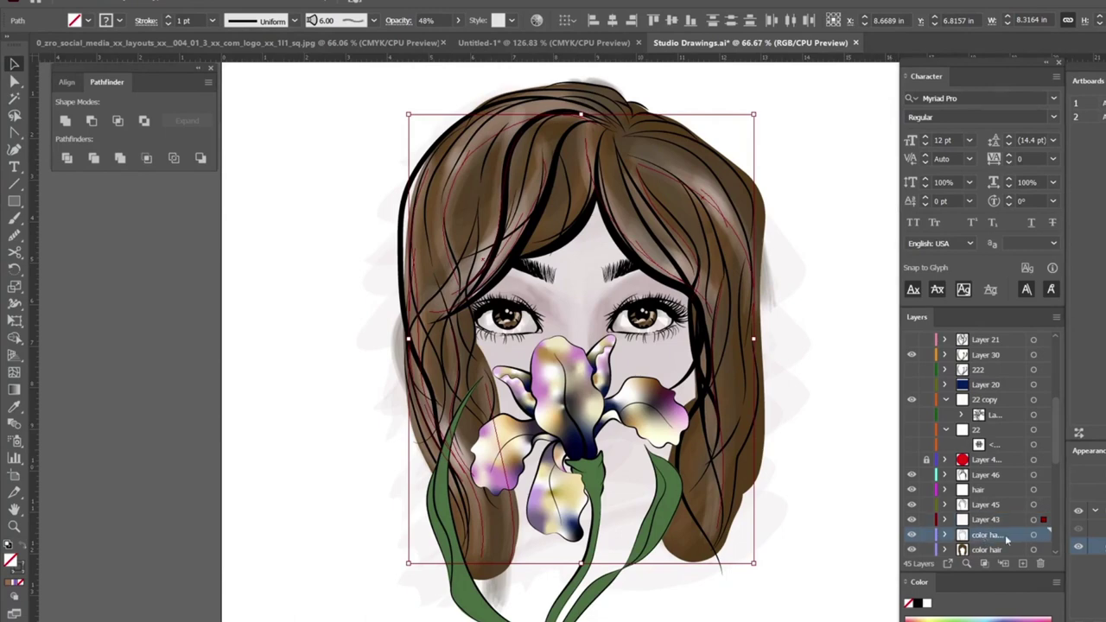
left_click(984, 550)
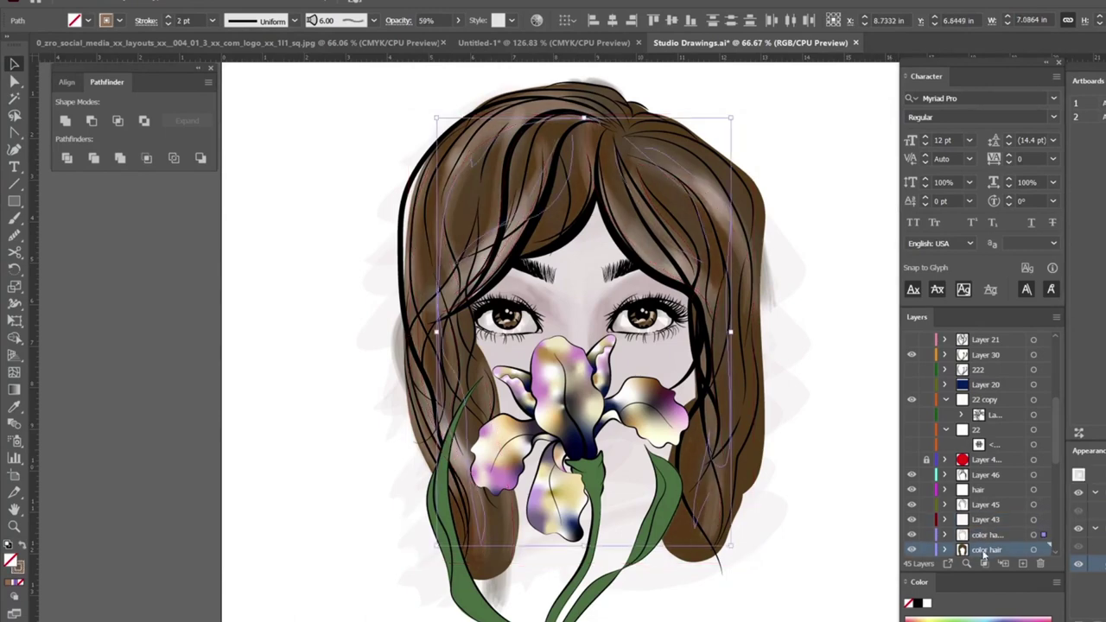
left_click(1045, 550)
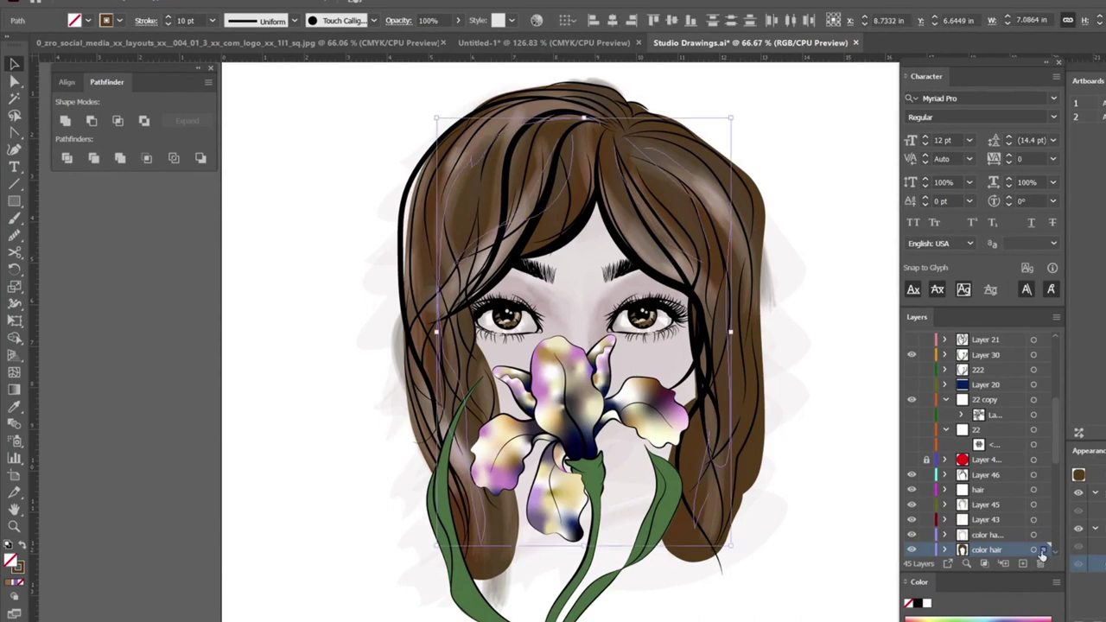
left_click(130, 1)
left_click(172, 223)
key("a")
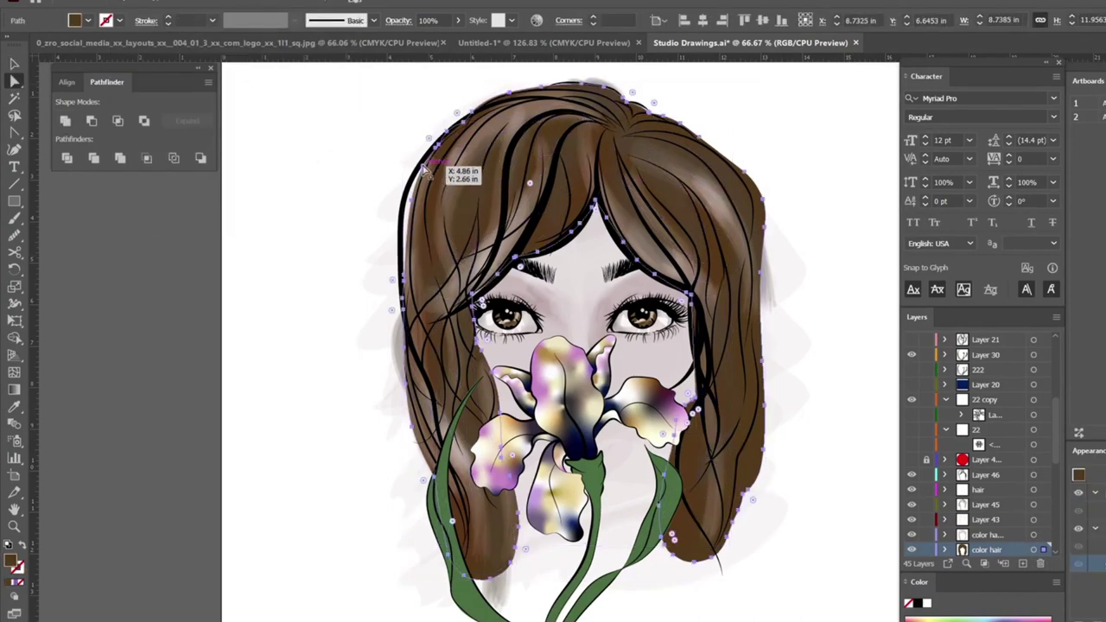
left_click(414, 204)
left_click(301, 382)
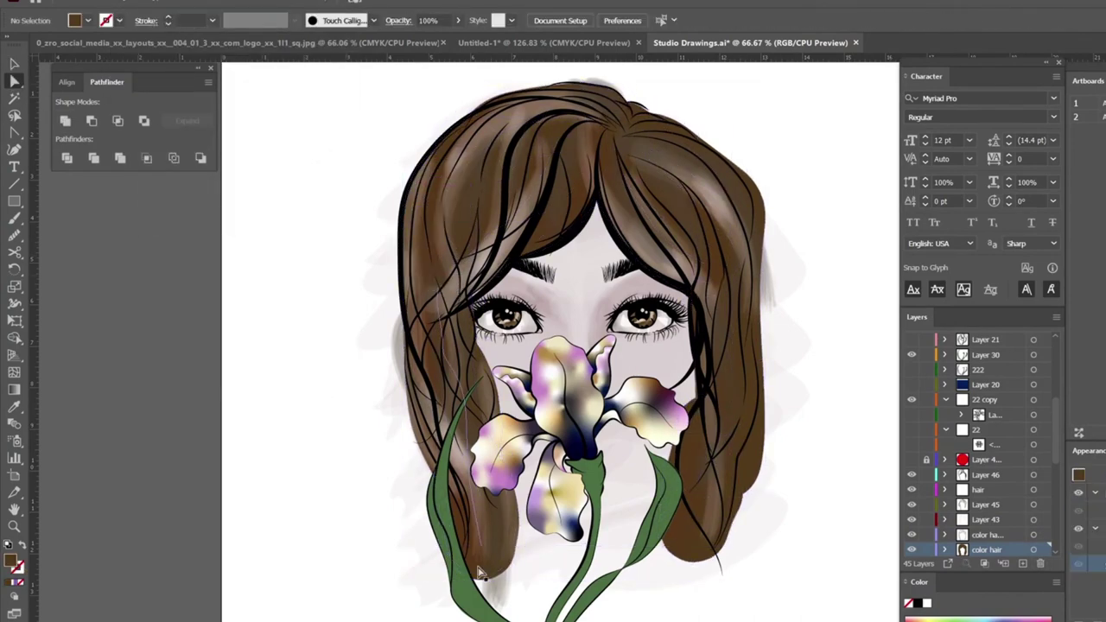
Paint a long tapered strand down the outer right side of the hair on Layer 46, set it to 5 pt and smooth it.
left_click(373, 20)
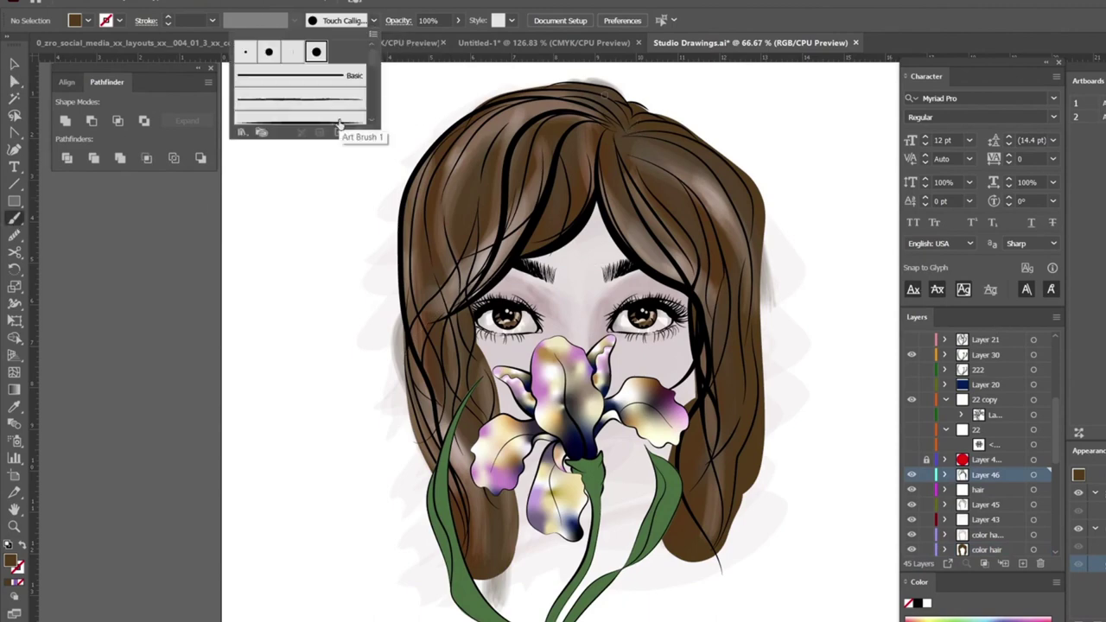
left_click(296, 75)
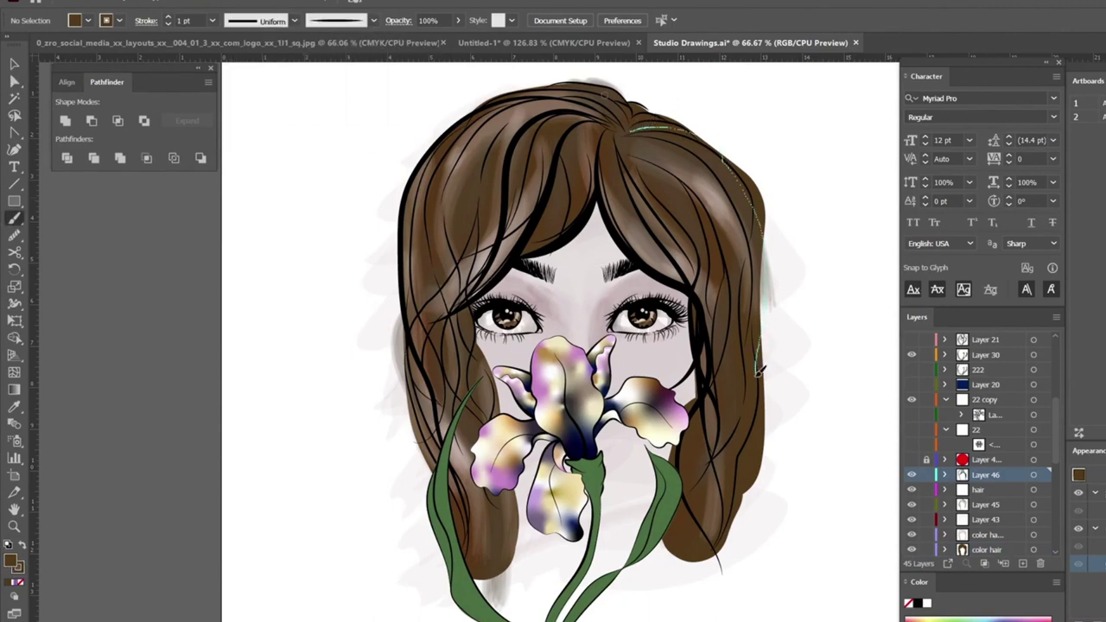
left_click_drag(750, 602, 745, 605)
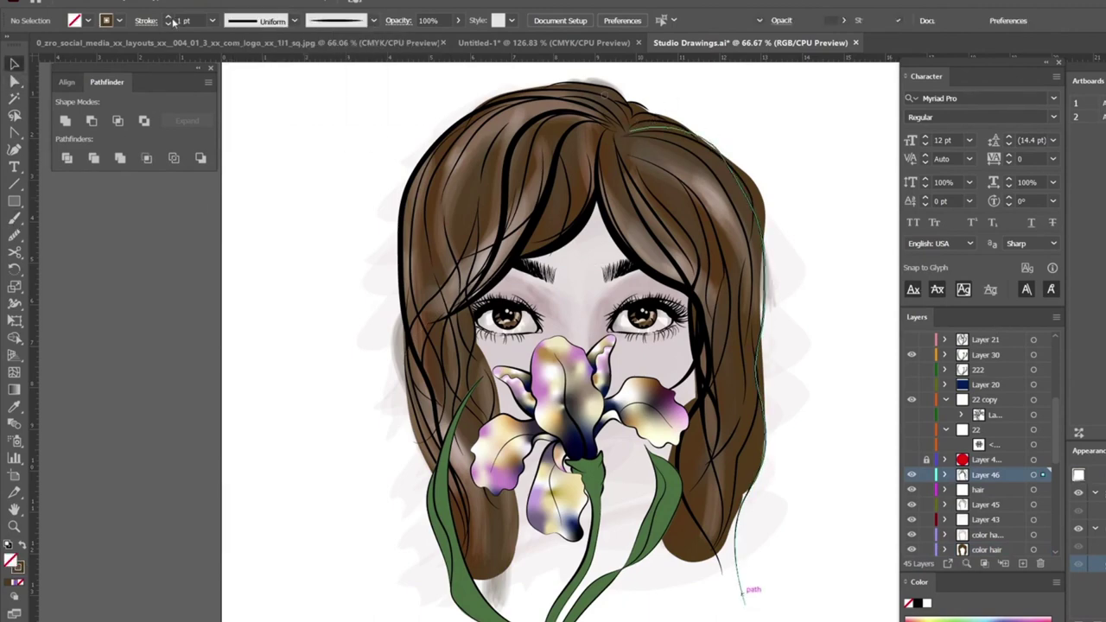
left_click_drag(758, 250, 761, 261)
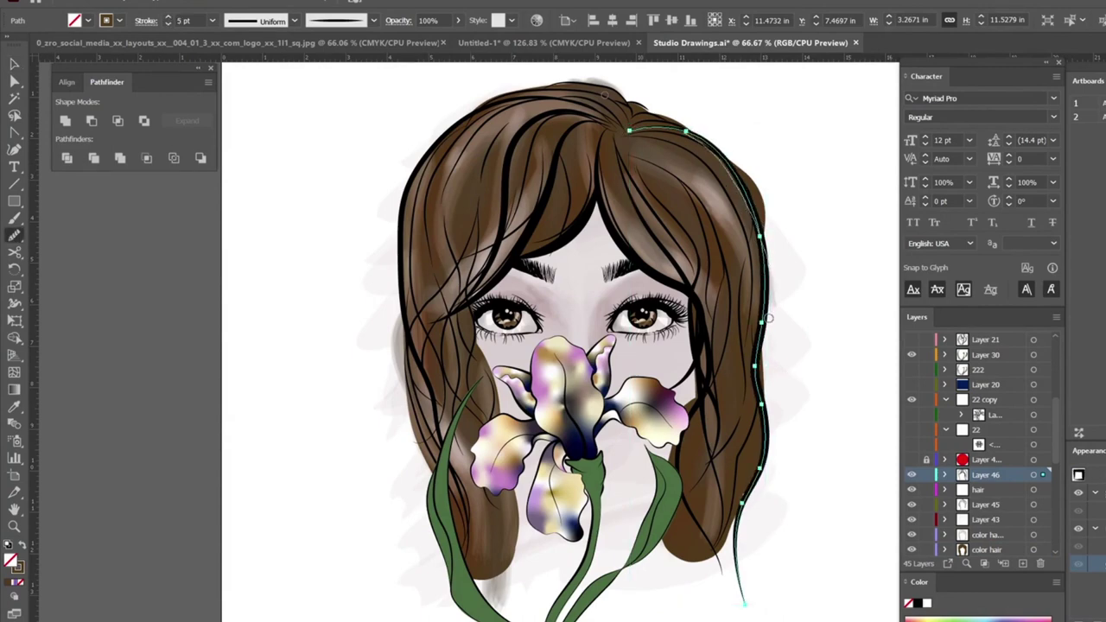
Select the black strands on the hair layer and increase their stroke weight.
key("ctrl+z")
key("ctrl+z")
key("ctrl+z")
key("ctrl+z")
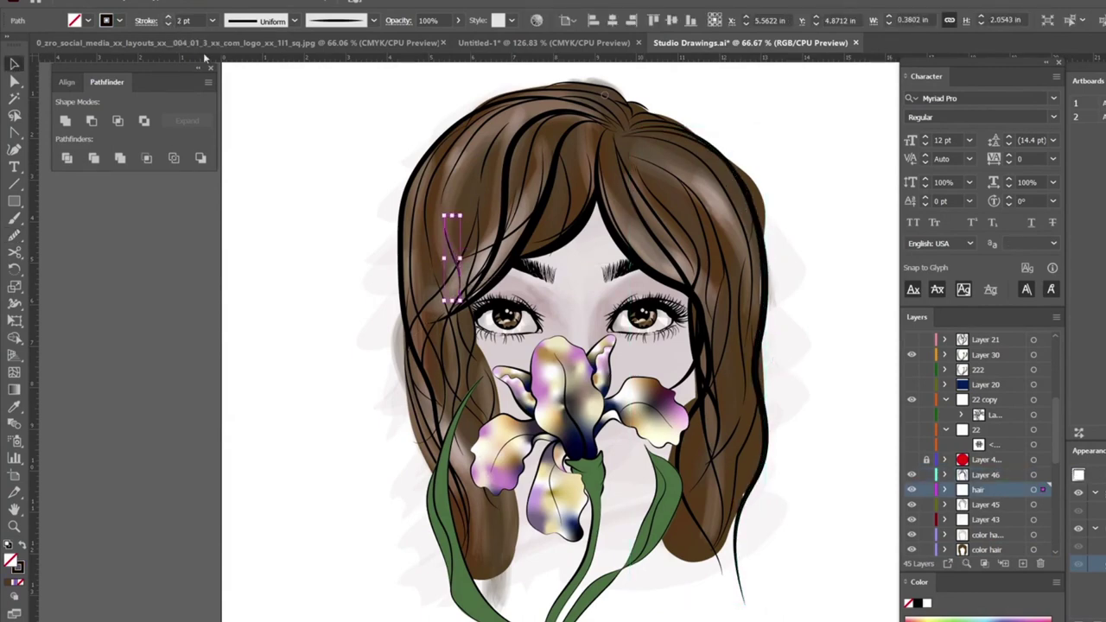
key("ctrl+z")
key("ctrl+z")
key("ctrl+z")
key("ctrl+z")
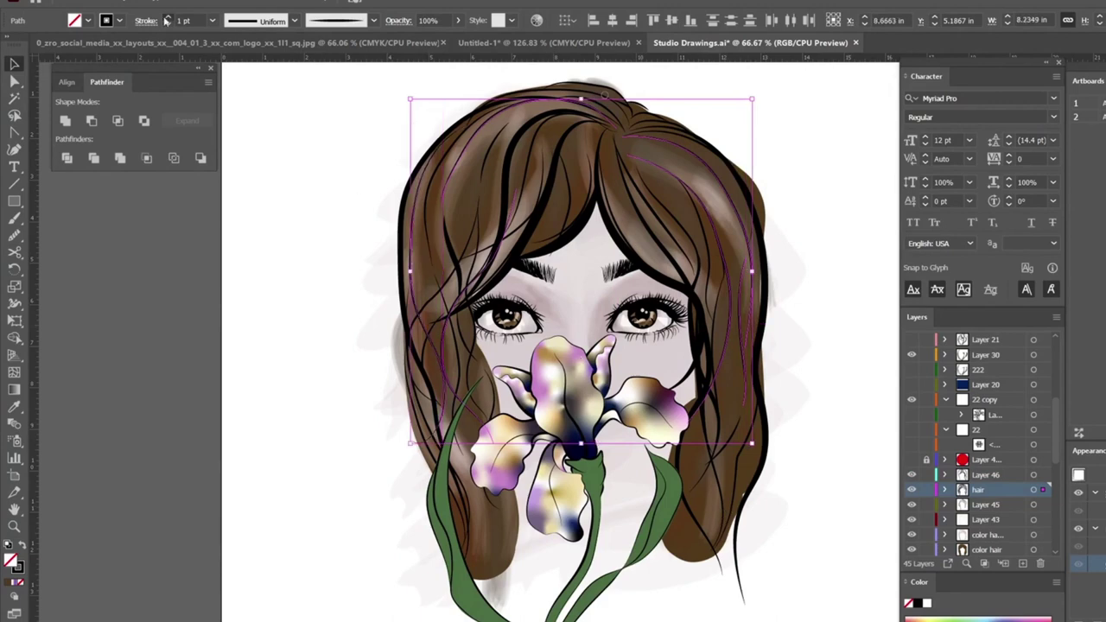
left_click(337, 318)
Paint 3 pt outline strands on Layer 46 that widen the hair's outer left side and lower ends.
left_click(408, 326)
key("b")
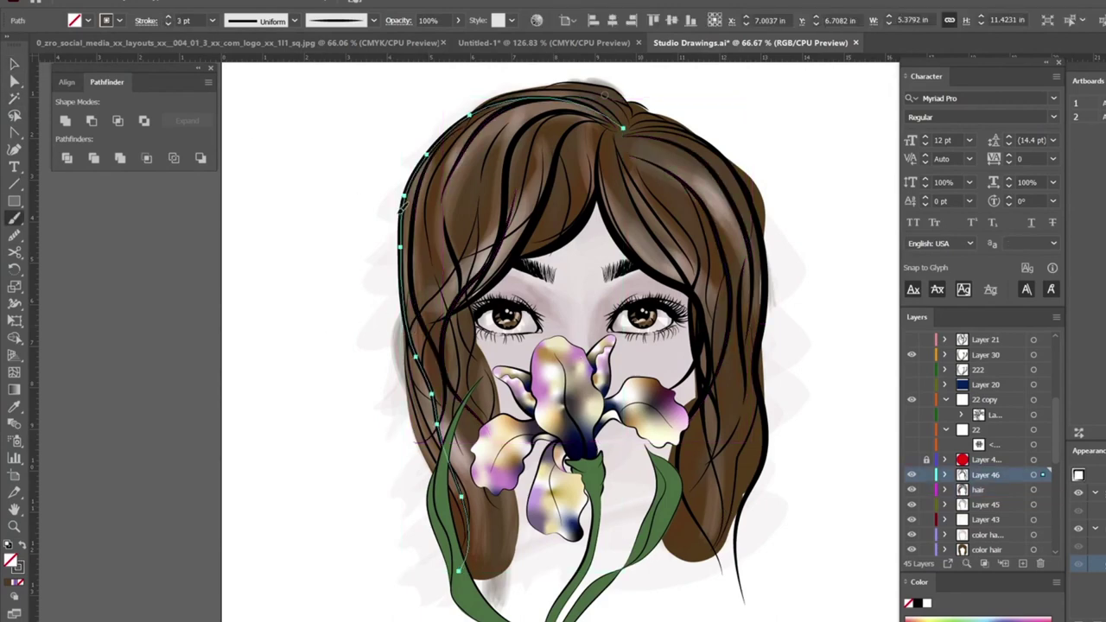
key("ctrl+z")
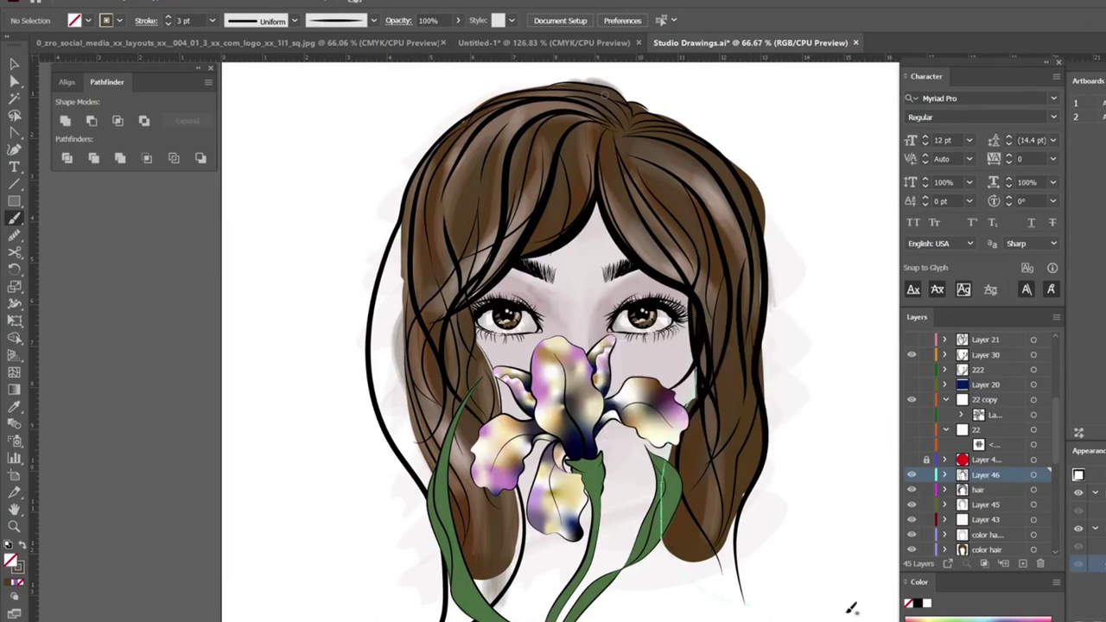
Try to fill the gap inside the widened left outline with 6 pt brown calligraphic brush strokes on the color hair layer.
key("a")
left_click(1034, 550)
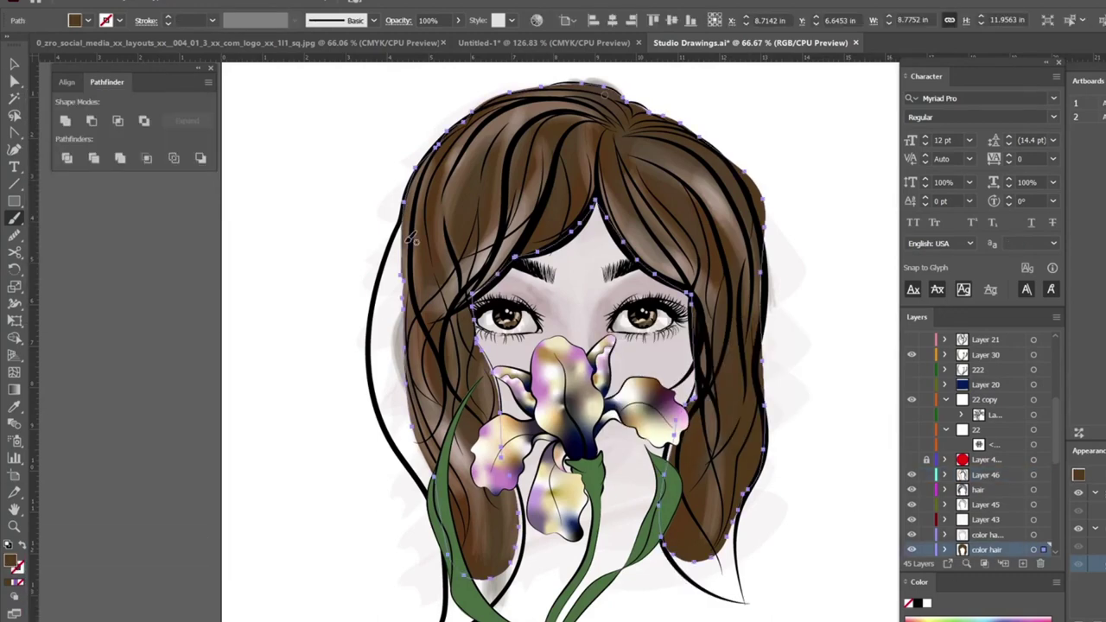
left_click_drag(388, 343, 473, 589)
key("v")
left_click(294, 19)
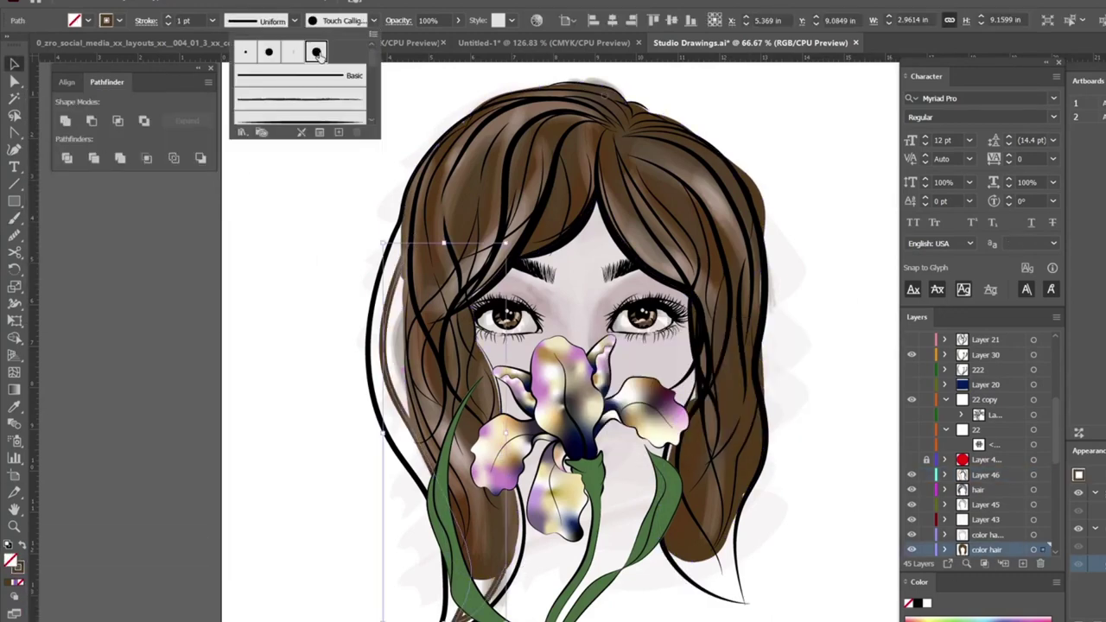
key("a")
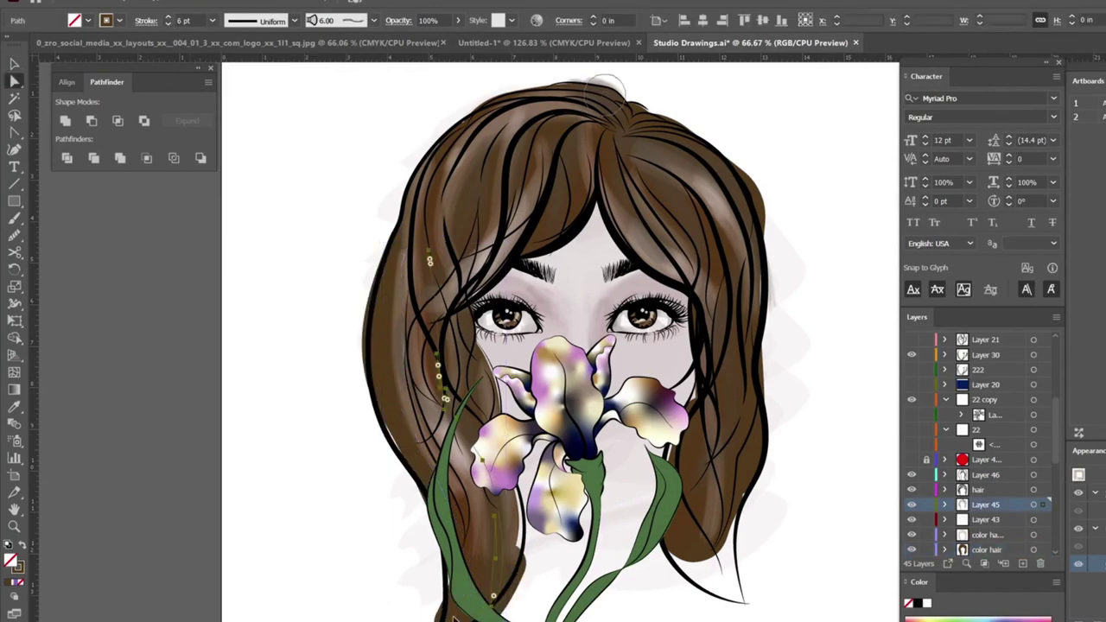
left_click_drag(489, 605, 493, 618)
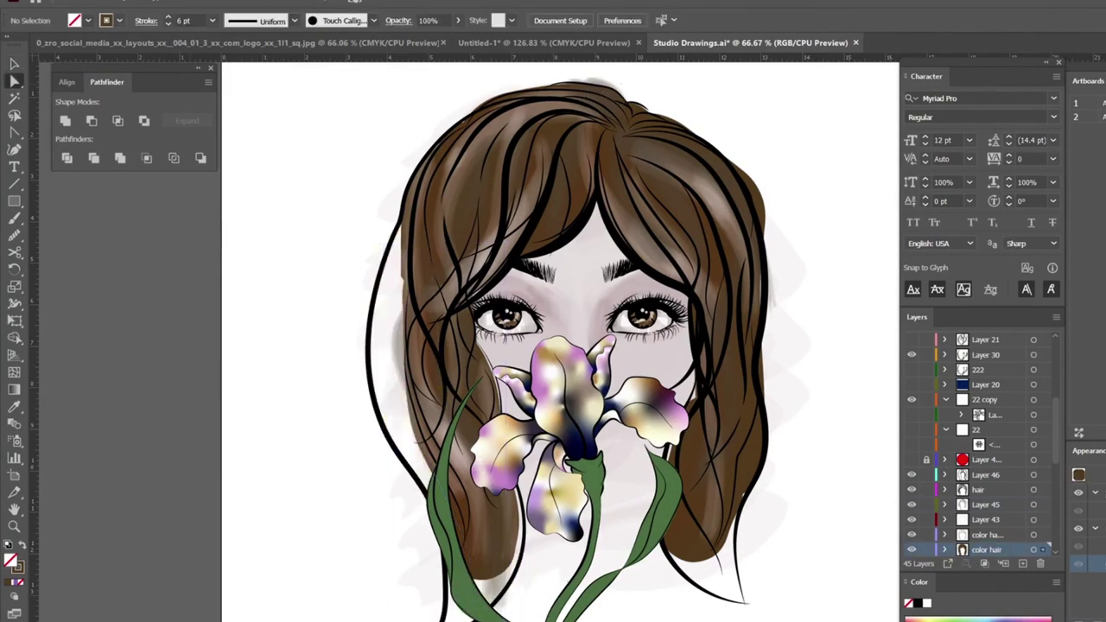
key("Delete")
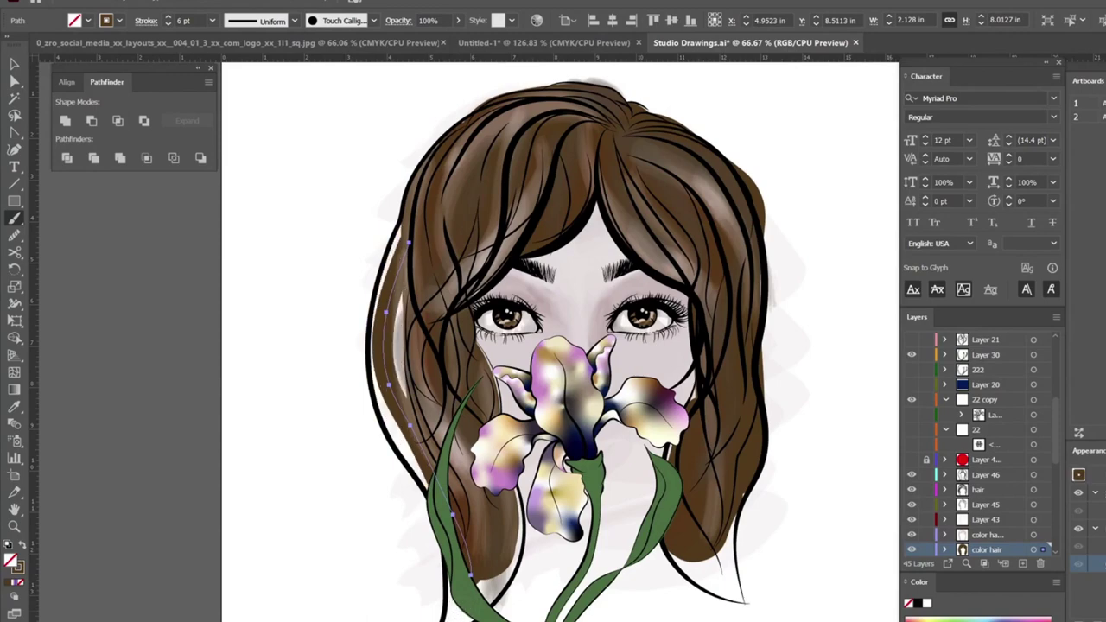
Paint 6 pt brown strokes on the color hair layer to fill the outer left side and both lower ends of the hair.
key("ctrl+shift+a")
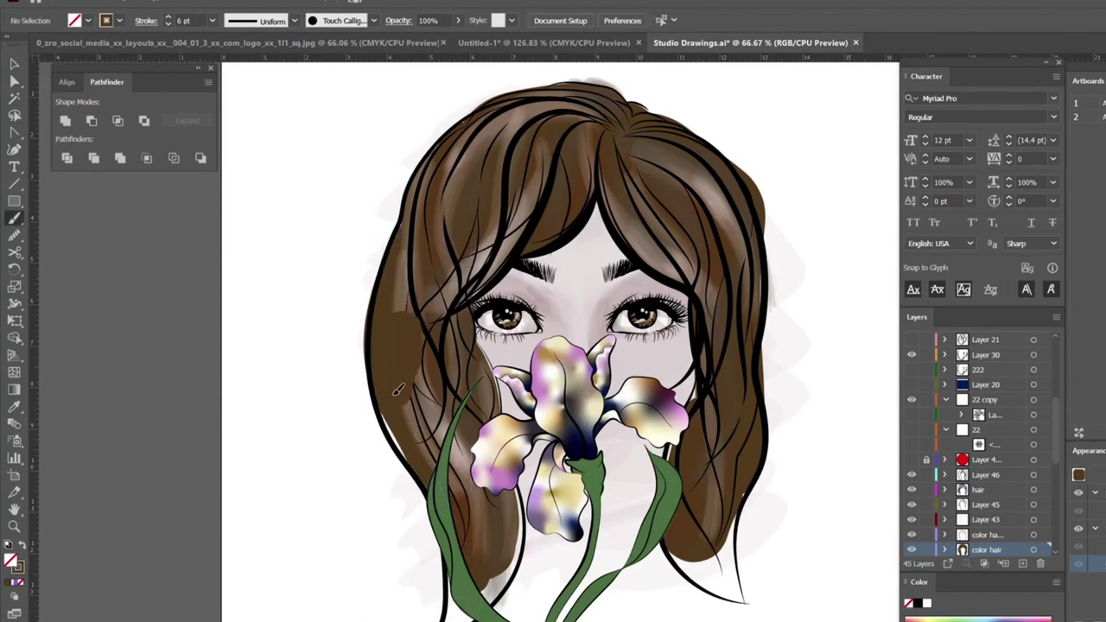
mouse_move(470, 593)
left_mouse_down()
mouse_move(517, 531)
mouse_move(488, 590)
left_mouse_up()
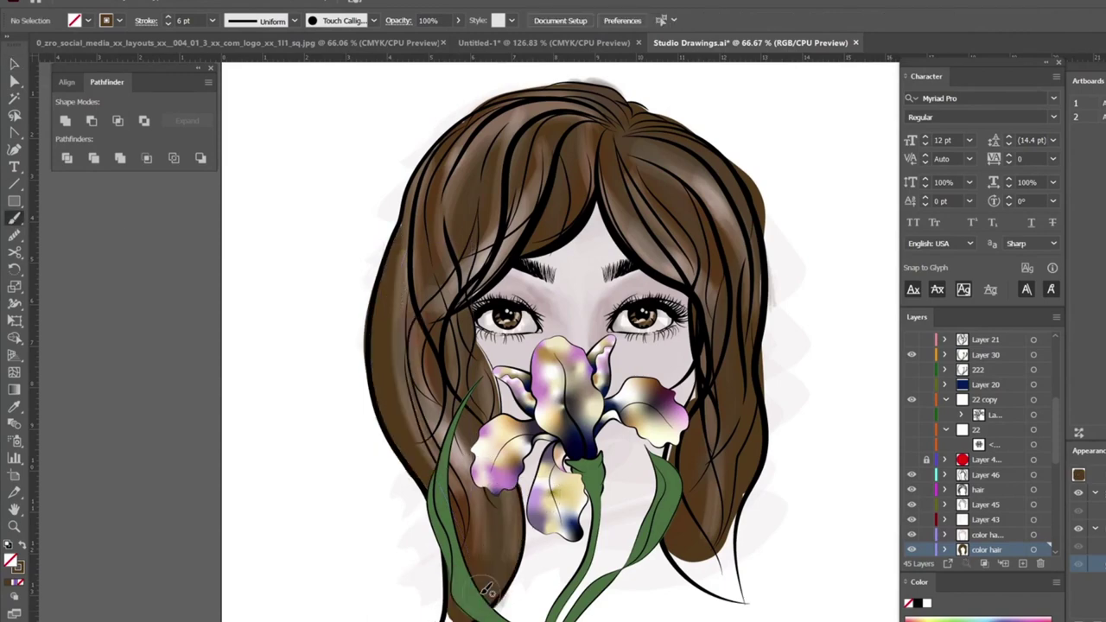
mouse_move(710, 390)
left_mouse_down()
mouse_move(687, 475)
mouse_move(703, 563)
mouse_move(725, 554)
mouse_move(745, 451)
left_mouse_up()
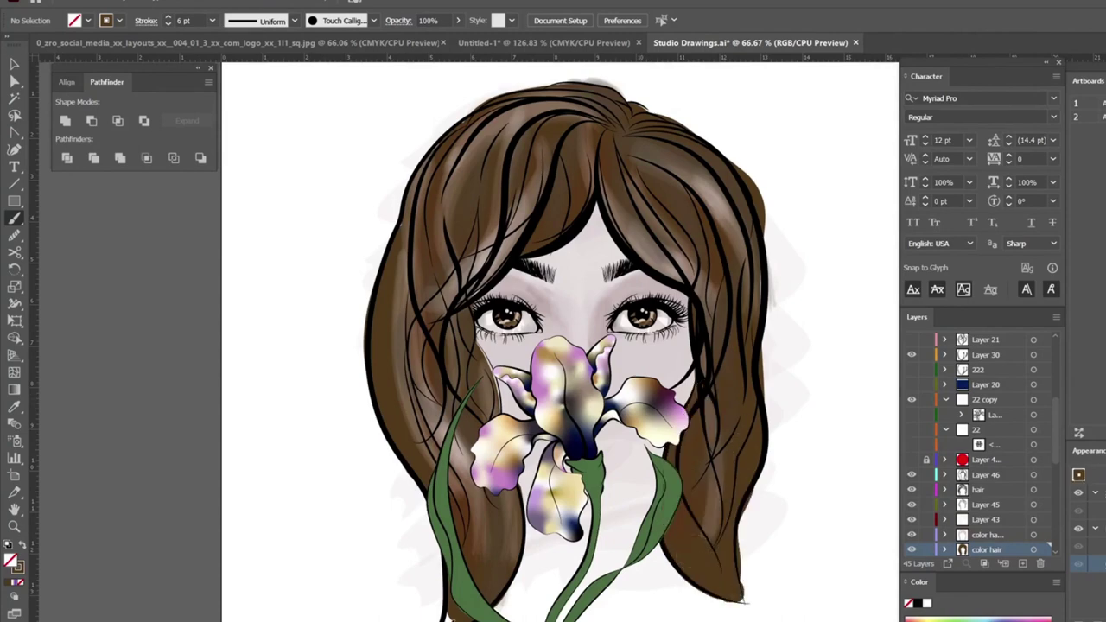
Select highlight strokes on Layer 43 and rearrange them to cover the widened left side of the hair.
key("v")
left_click(1033, 519)
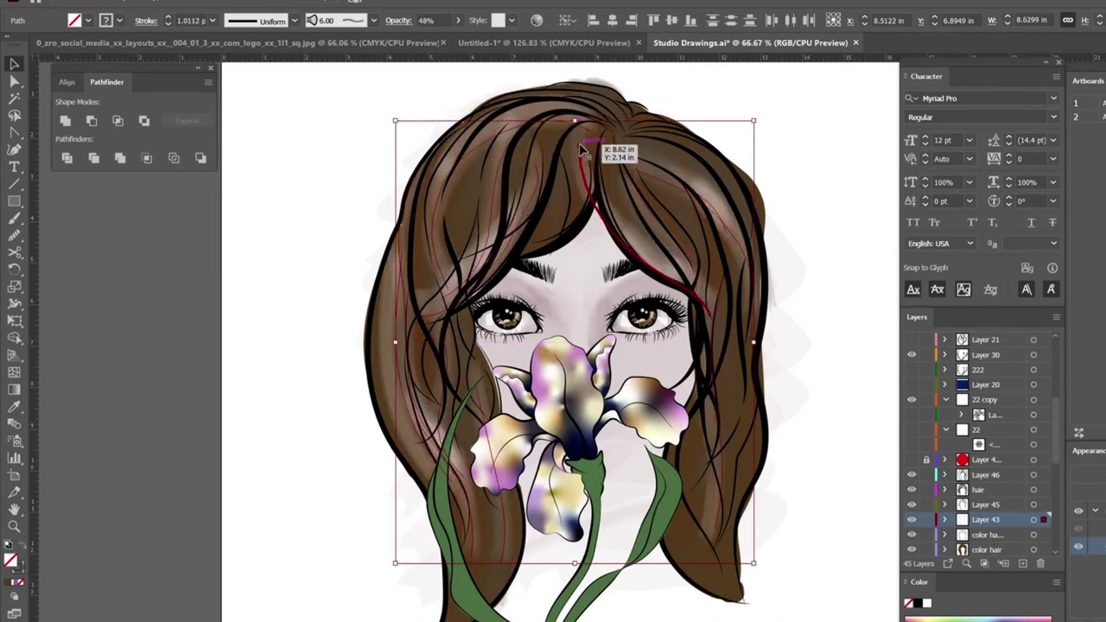
left_click(824, 295)
left_click_drag(423, 484, 367, 249)
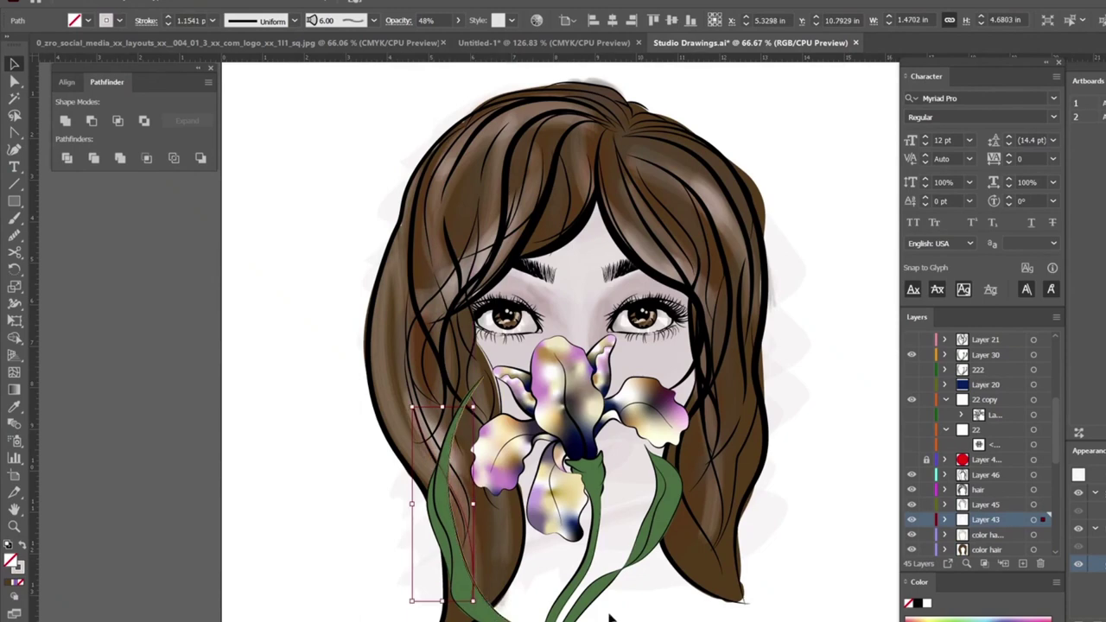
left_click(821, 536)
Add a new layer directly above the highlight layer and paint soft strokes at 48% opacity on the forehead beneath the bangs.
scroll(985, 464, "down", 5)
left_click(1022, 564)
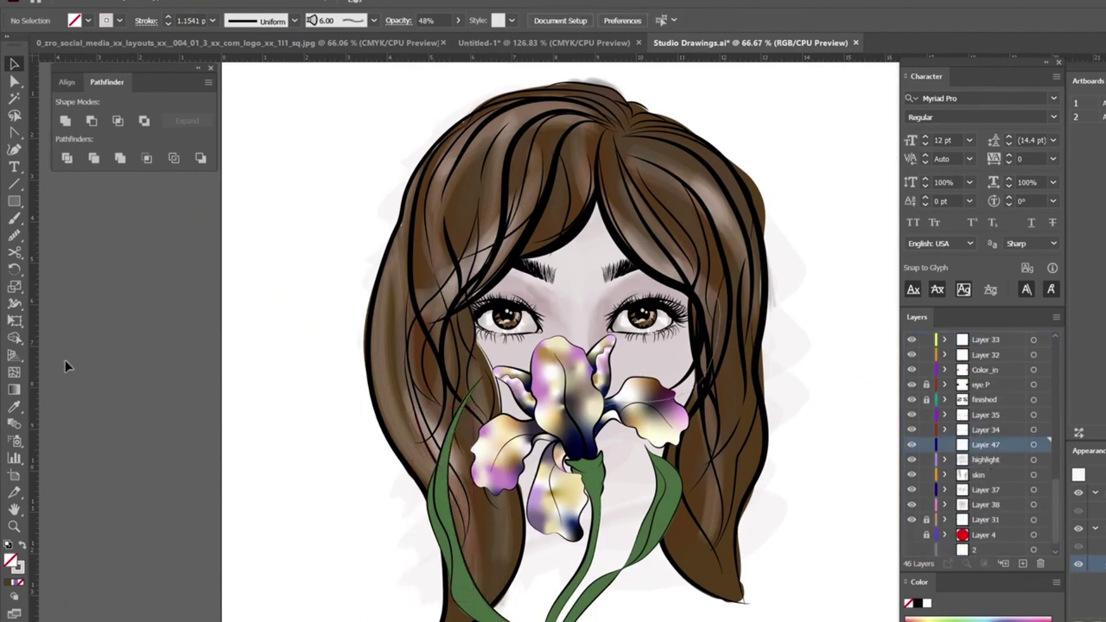
left_click(13, 218)
left_click(70, 220)
double_click(10, 560)
left_click(888, 504)
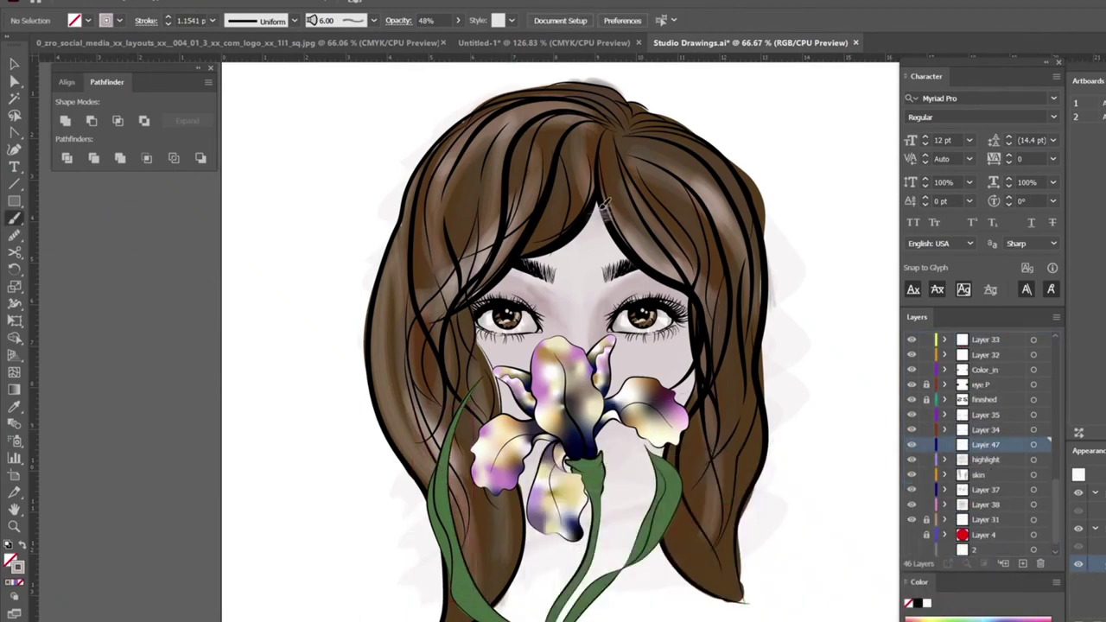
left_click_drag(605, 205, 609, 233)
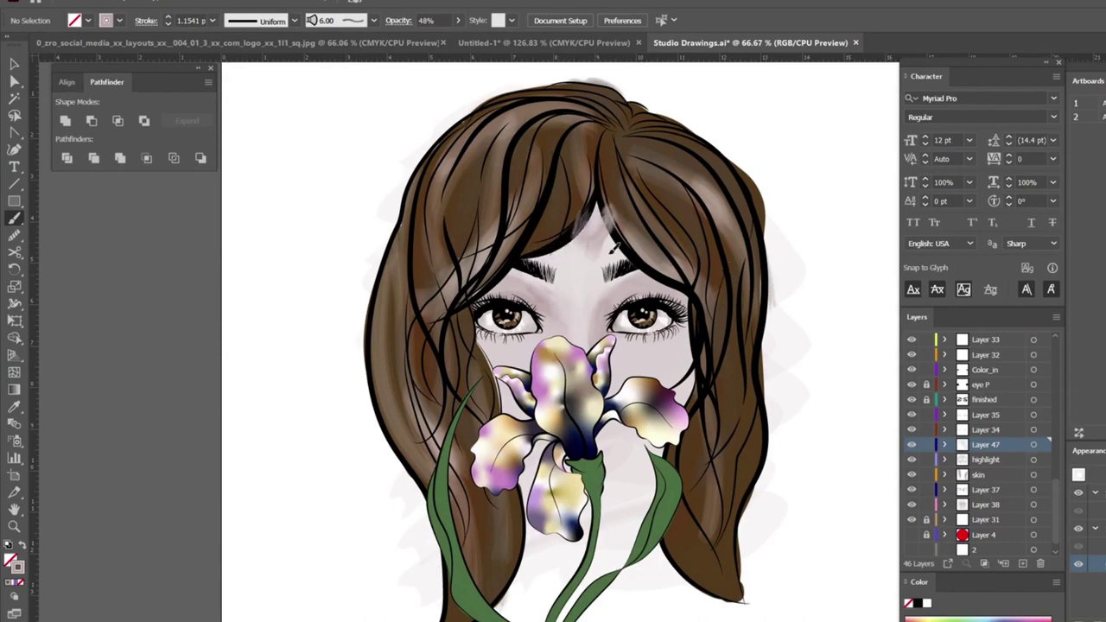
Place Layer 47 between Layer 26 and Layer 33, and select all its forehead strokes to reposition them.
mouse_move(985, 446)
left_mouse_down()
mouse_move(983, 344)
mouse_move(979, 437)
left_mouse_up()
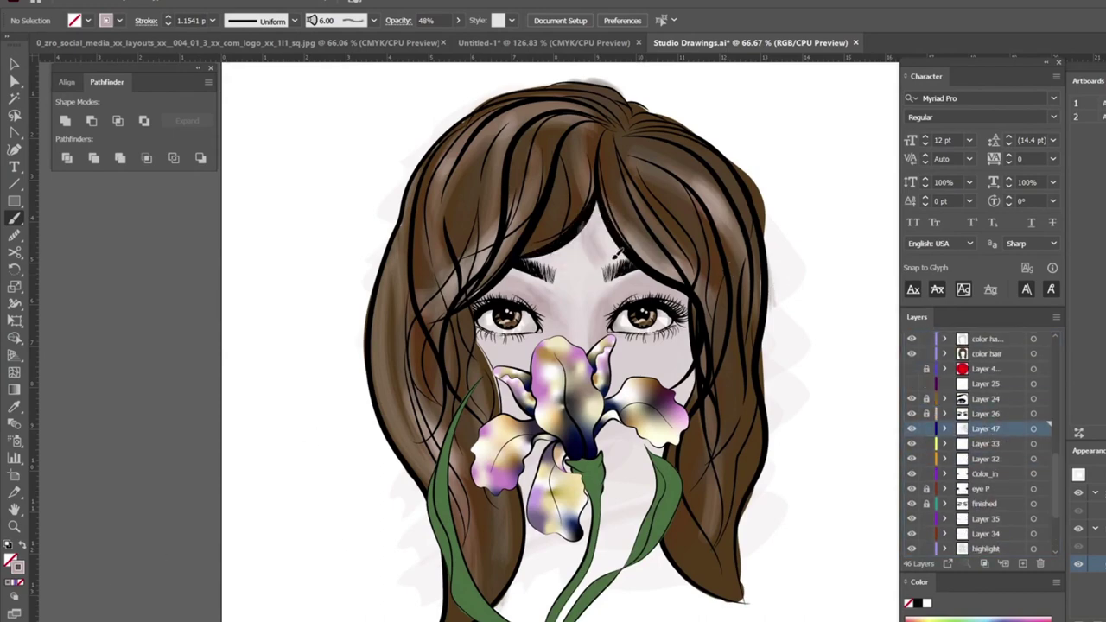
key("0")
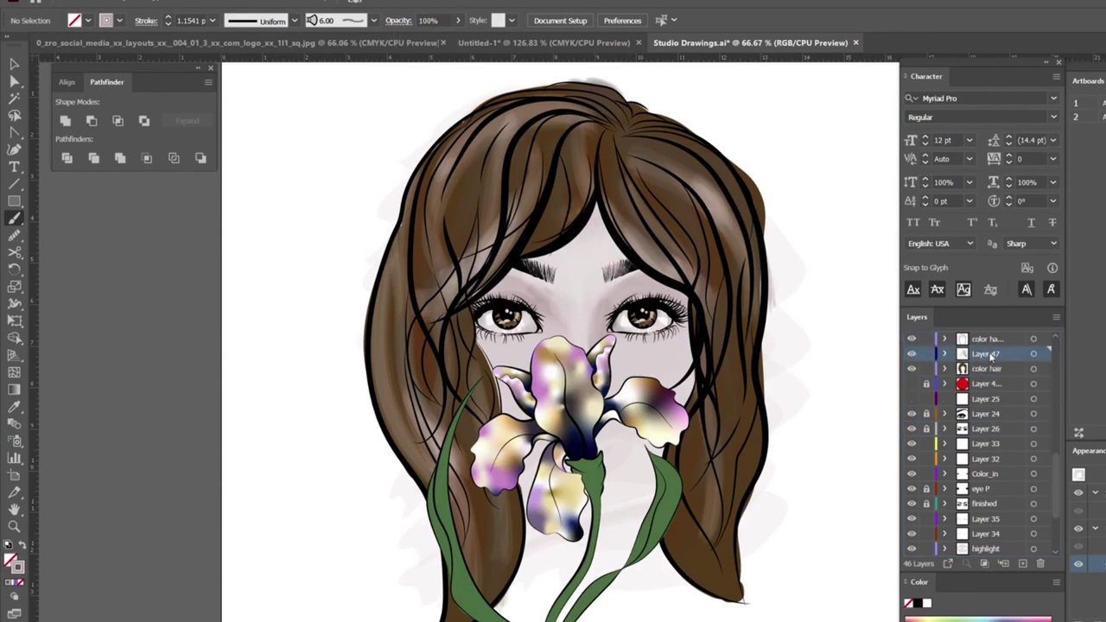
left_click(1042, 430)
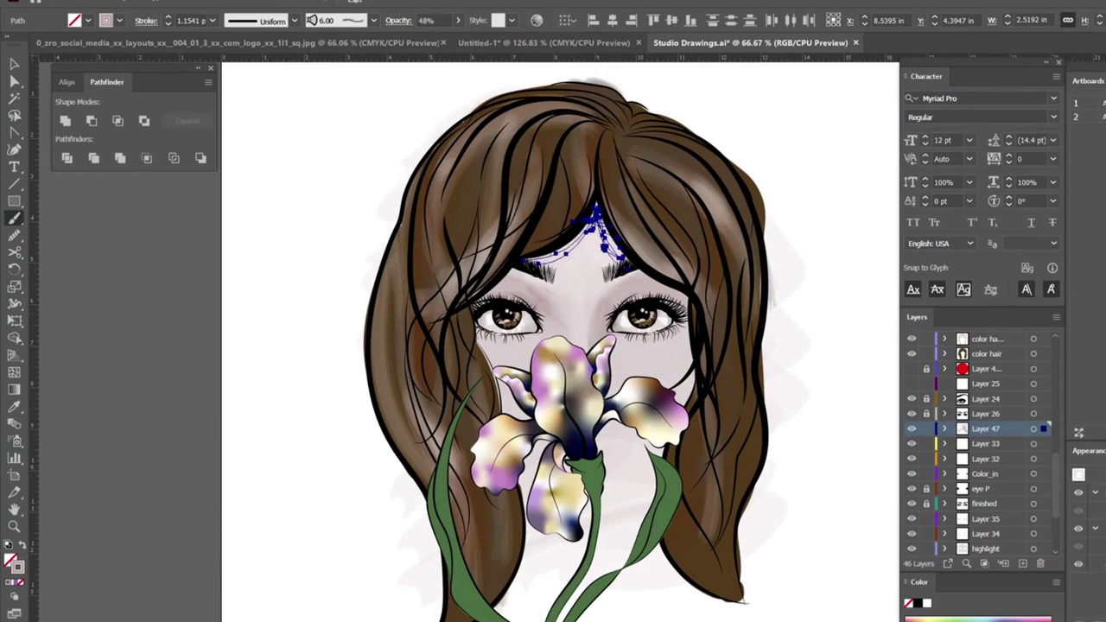
key("v")
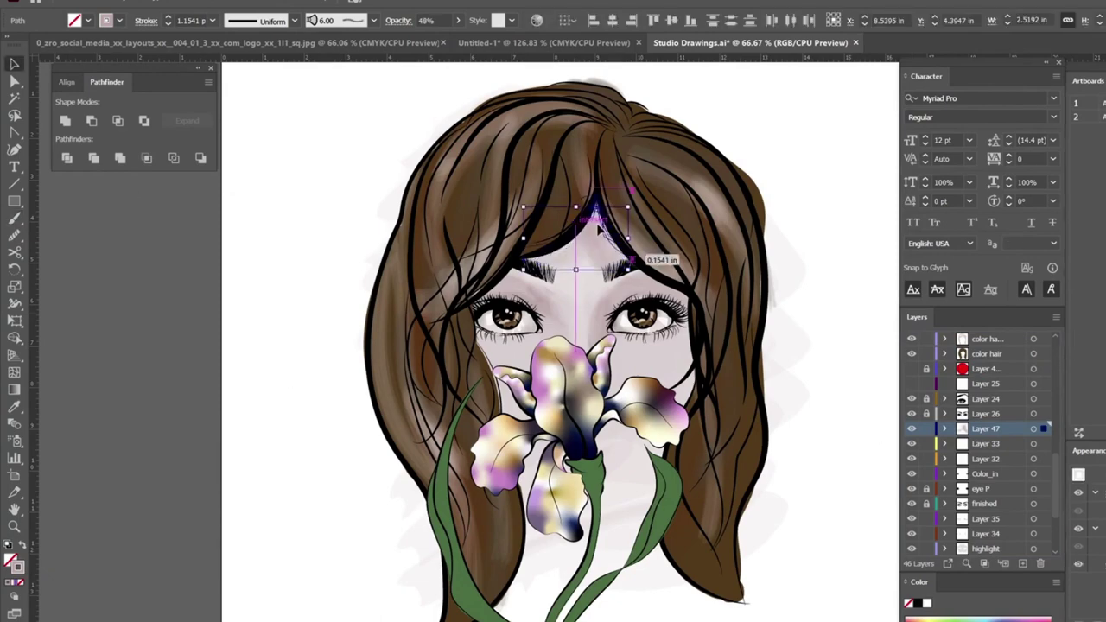